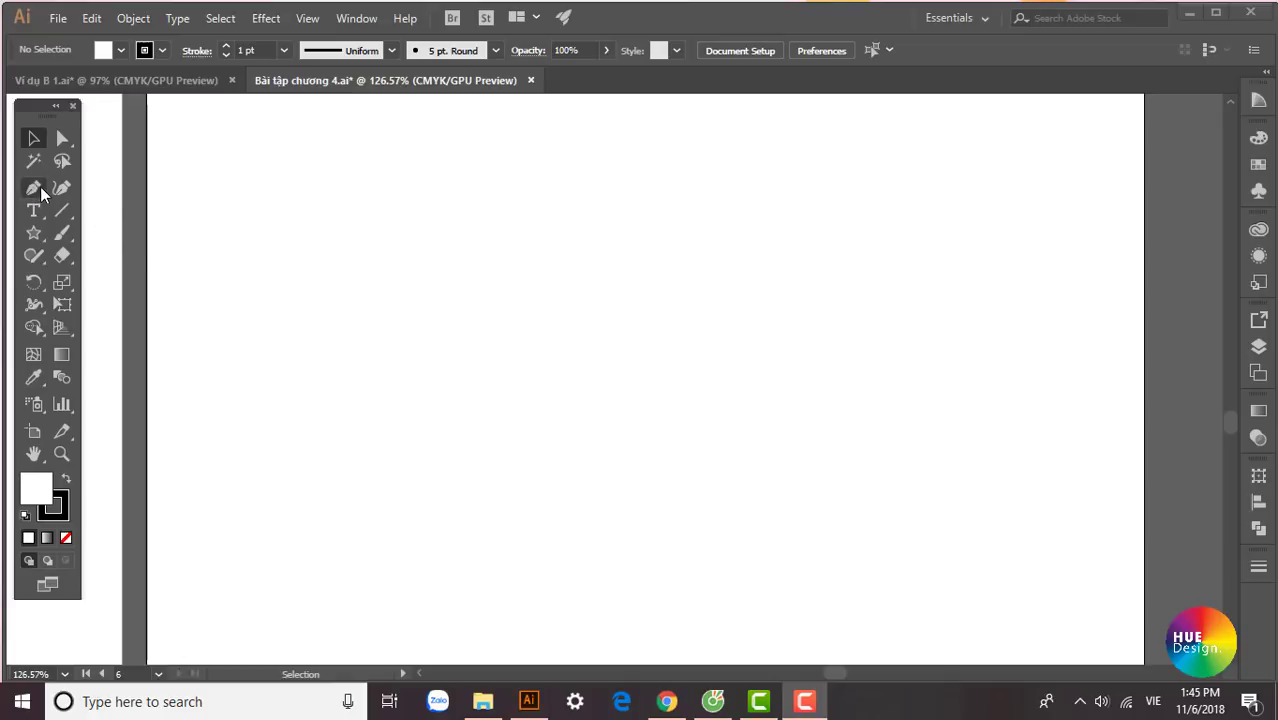
Select the Pen Tool and tear off its Add, Delete and Anchor Point tools flyout
{"action": "left_click_drag", "start_coordinate": [40, 186], "coordinate": [124, 190]}
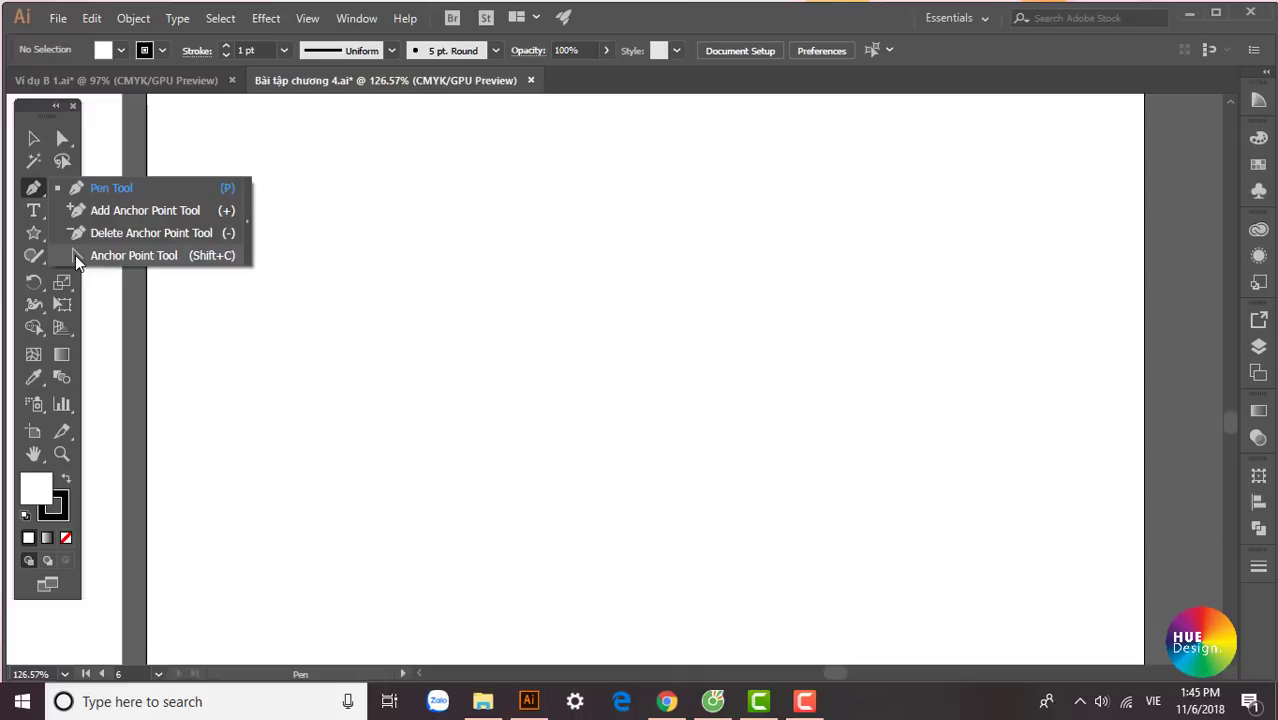
{"action": "left_click", "coordinate": [248, 232]}
Position the floating Pen tools panel beside the toolbox
{"action": "mouse_move", "coordinate": [82, 203]}
{"action": "left_mouse_down"}
{"action": "mouse_move", "coordinate": [150, 170]}
{"action": "mouse_move", "coordinate": [138, 120]}
{"action": "left_mouse_up"}
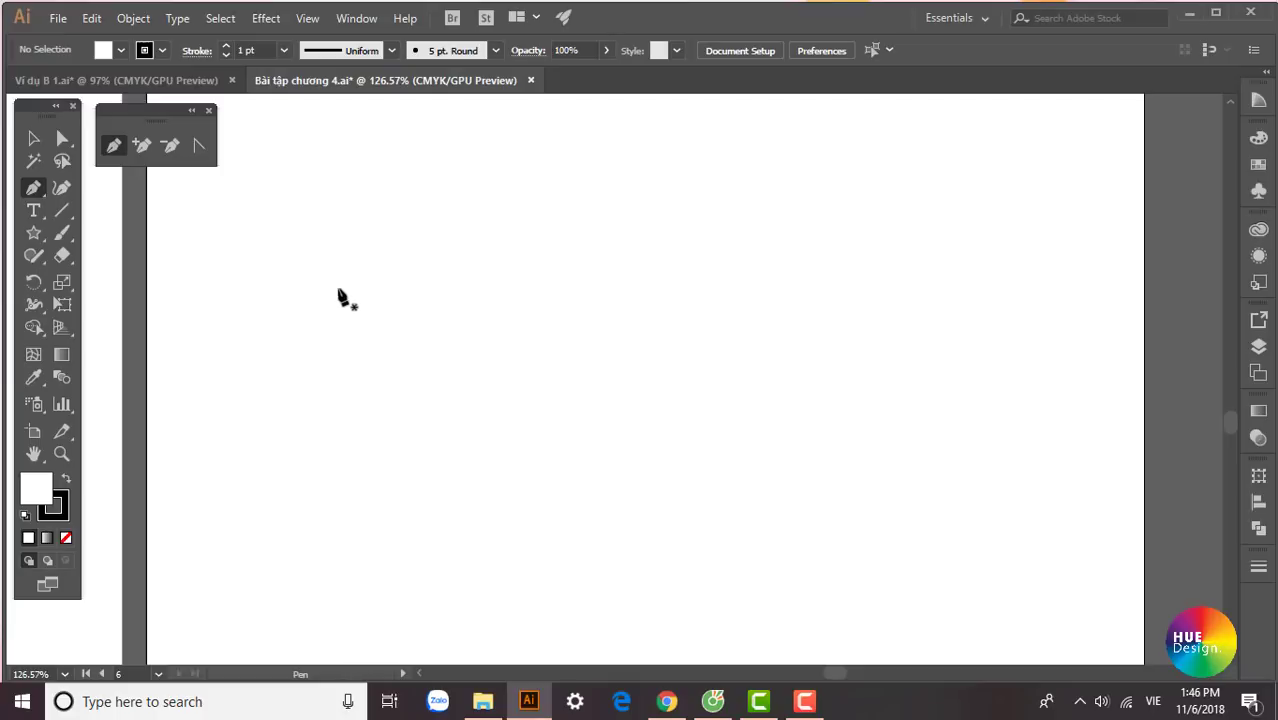
{"action": "left_click", "coordinate": [366, 225]}
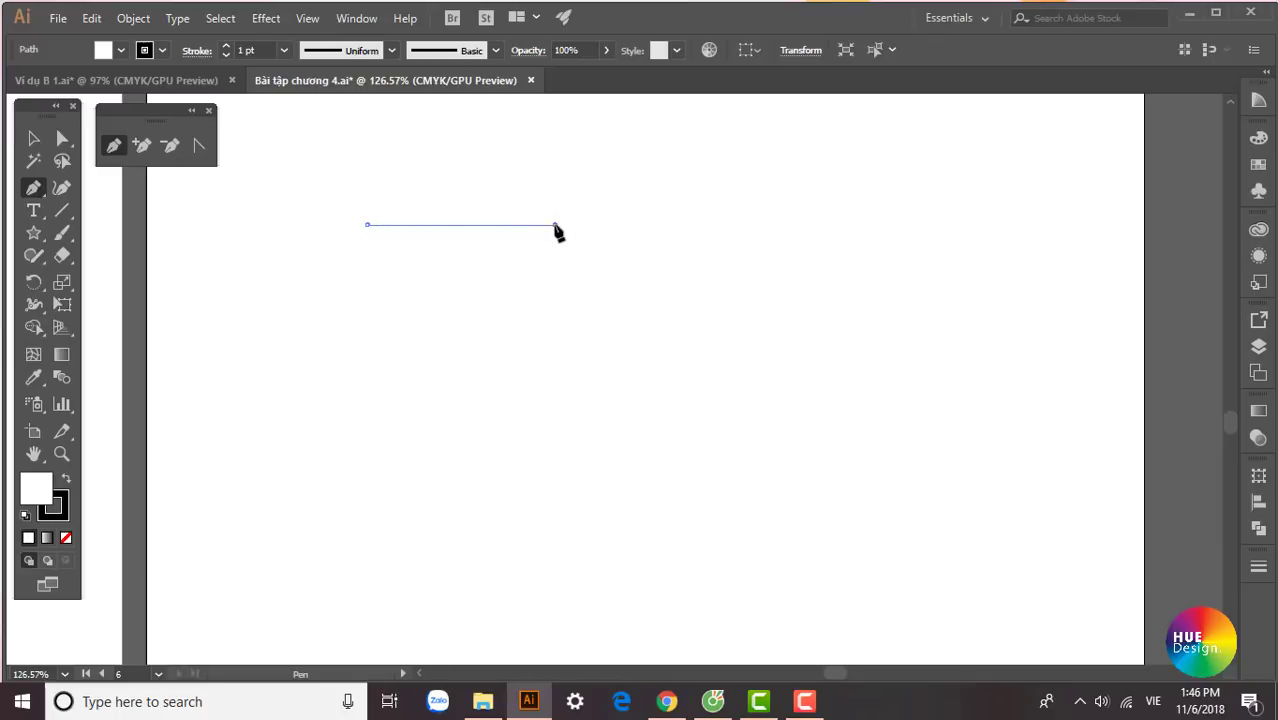
{"action": "left_click", "coordinate": [555, 225]}
{"action": "left_click_drag", "start_coordinate": [576, 355], "coordinate": [551, 441]}
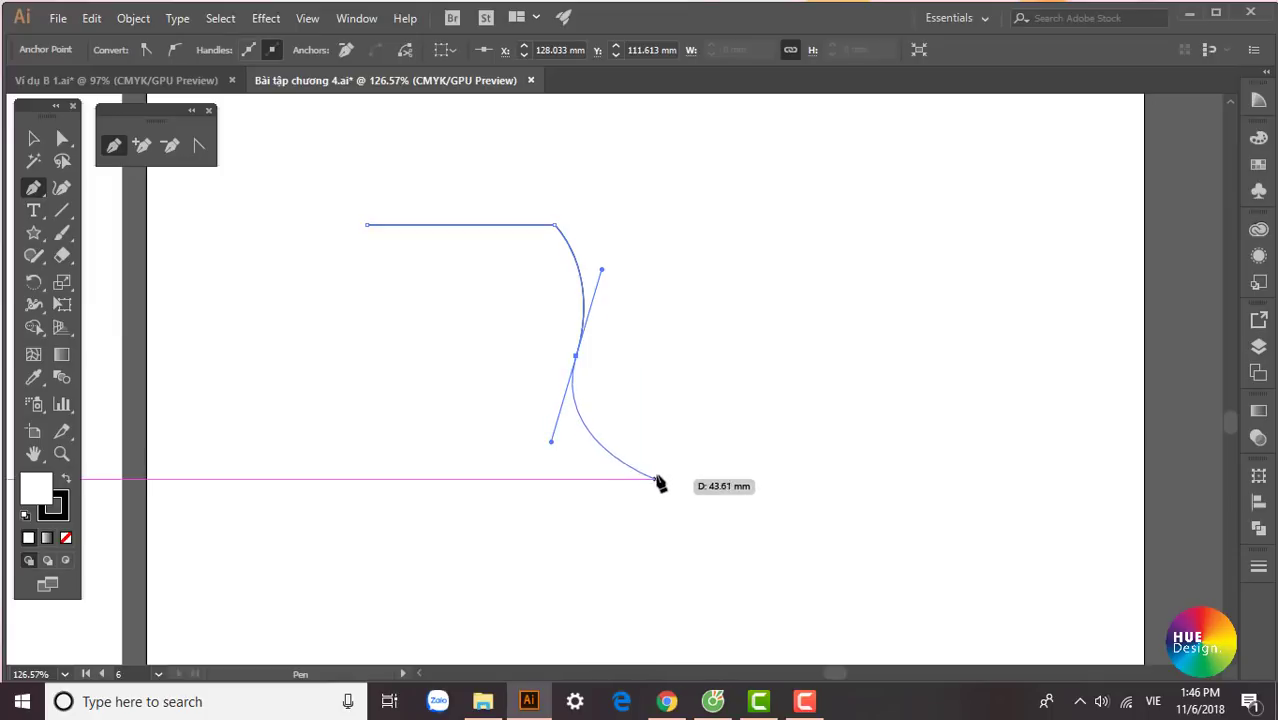
{"action": "mouse_move", "coordinate": [706, 423]}
{"action": "left_mouse_down"}
{"action": "mouse_move", "coordinate": [762, 355]}
{"action": "mouse_move", "coordinate": [779, 360]}
{"action": "left_mouse_up"}
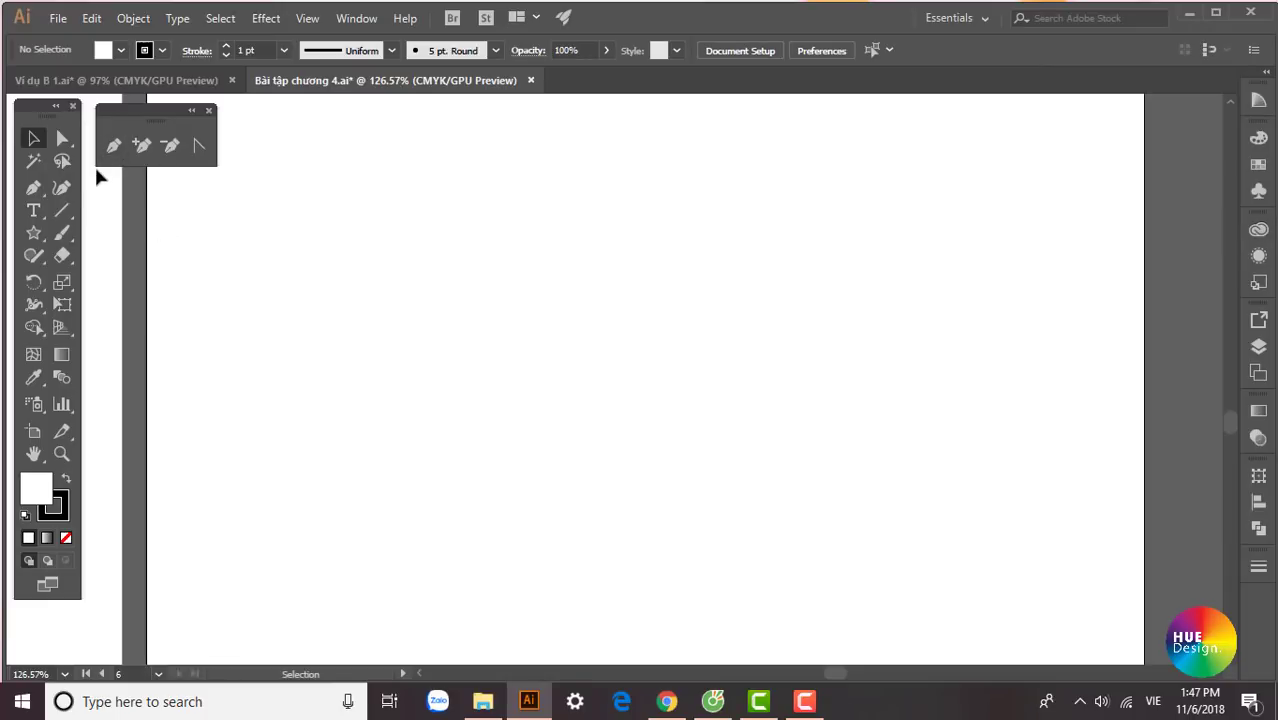
{"action": "key", "text": "p"}
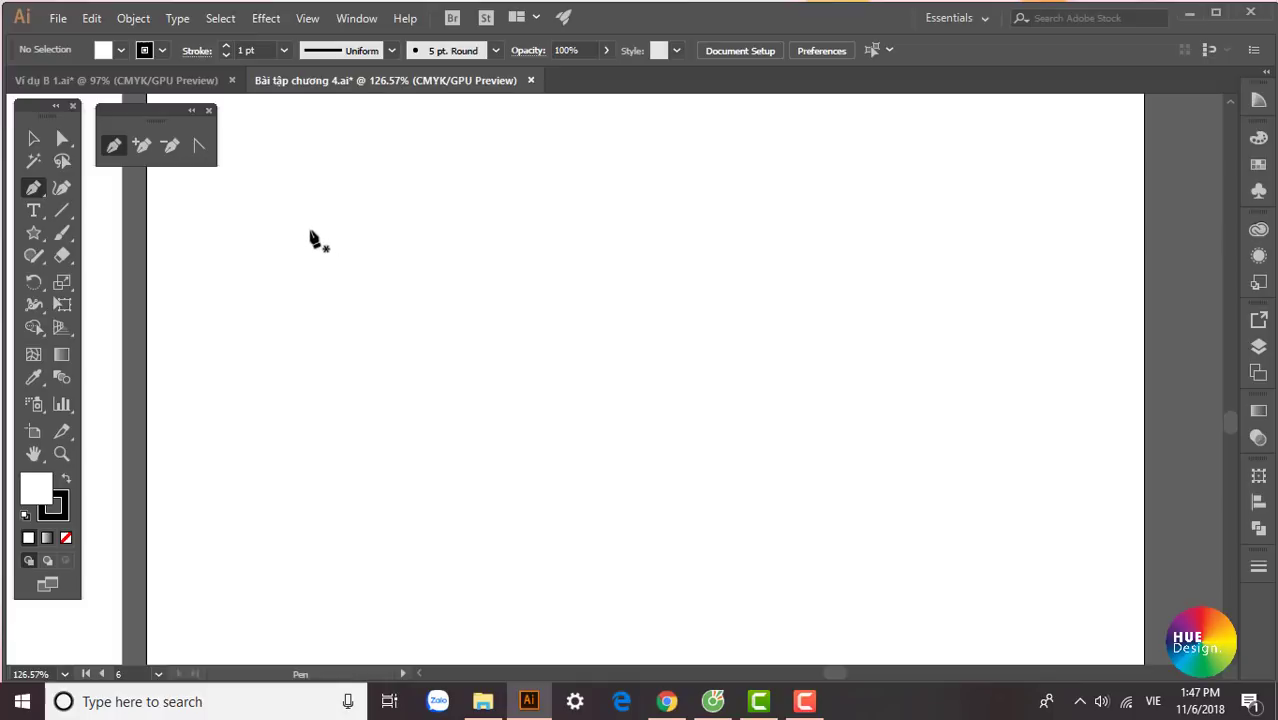
{"action": "left_click", "coordinate": [318, 230]}
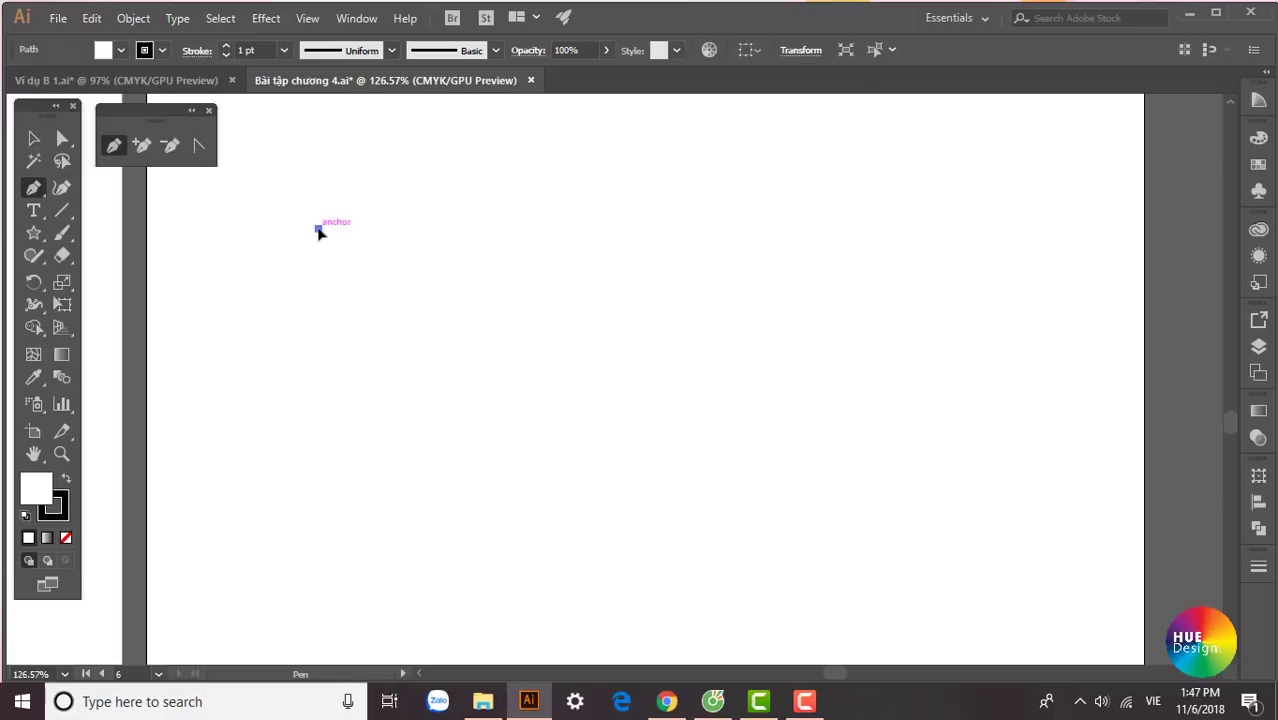
{"action": "left_click", "coordinate": [501, 147]}
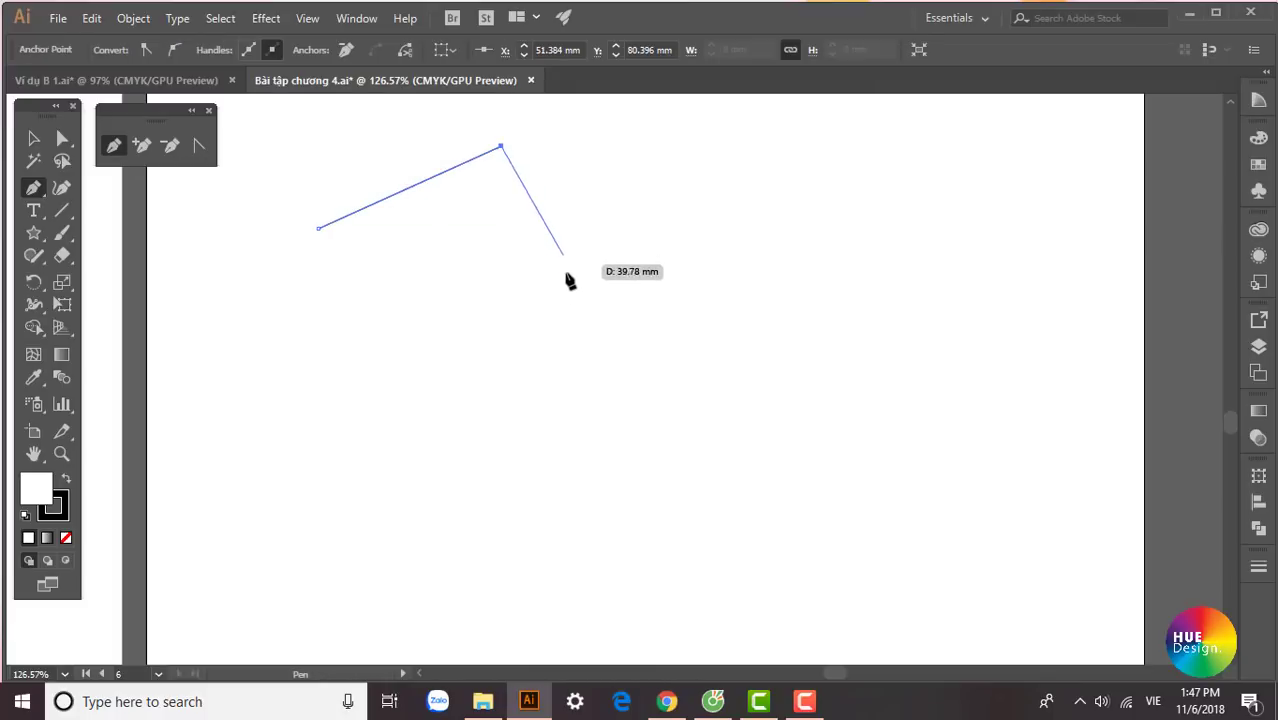
{"action": "left_click", "coordinate": [571, 310]}
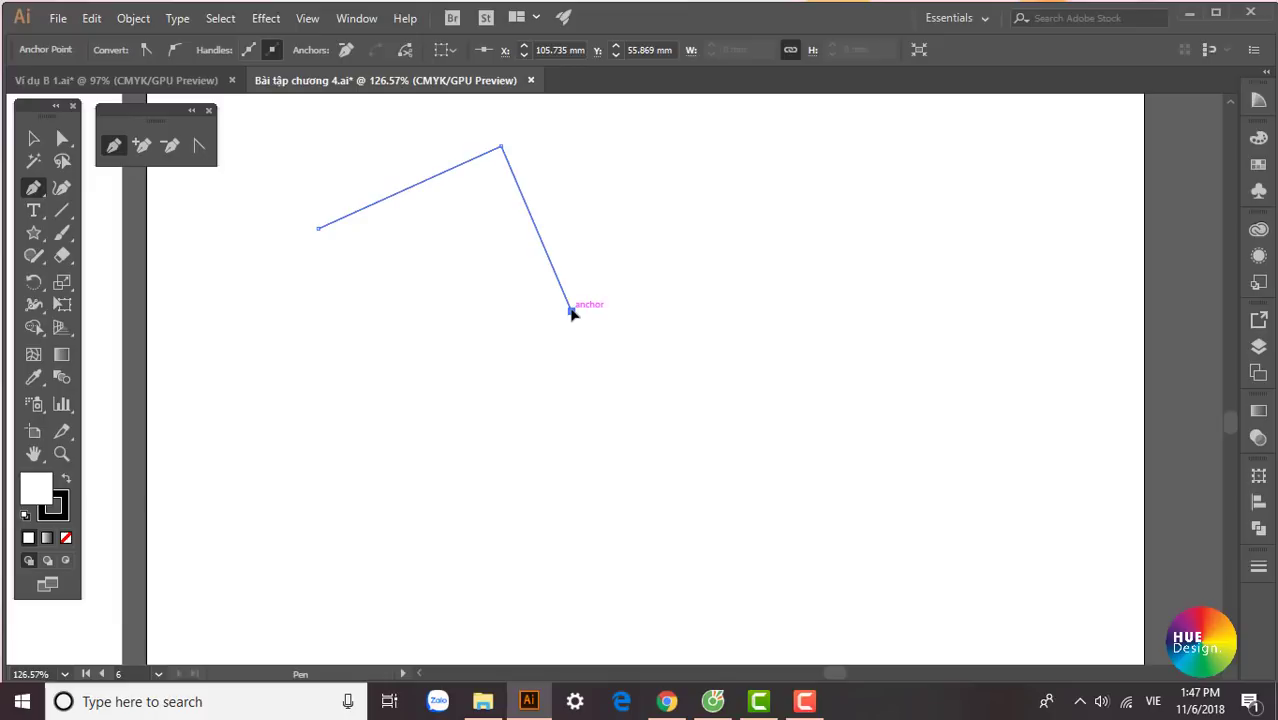
{"action": "left_click", "coordinate": [740, 212]}
{"action": "left_click", "coordinate": [754, 385]}
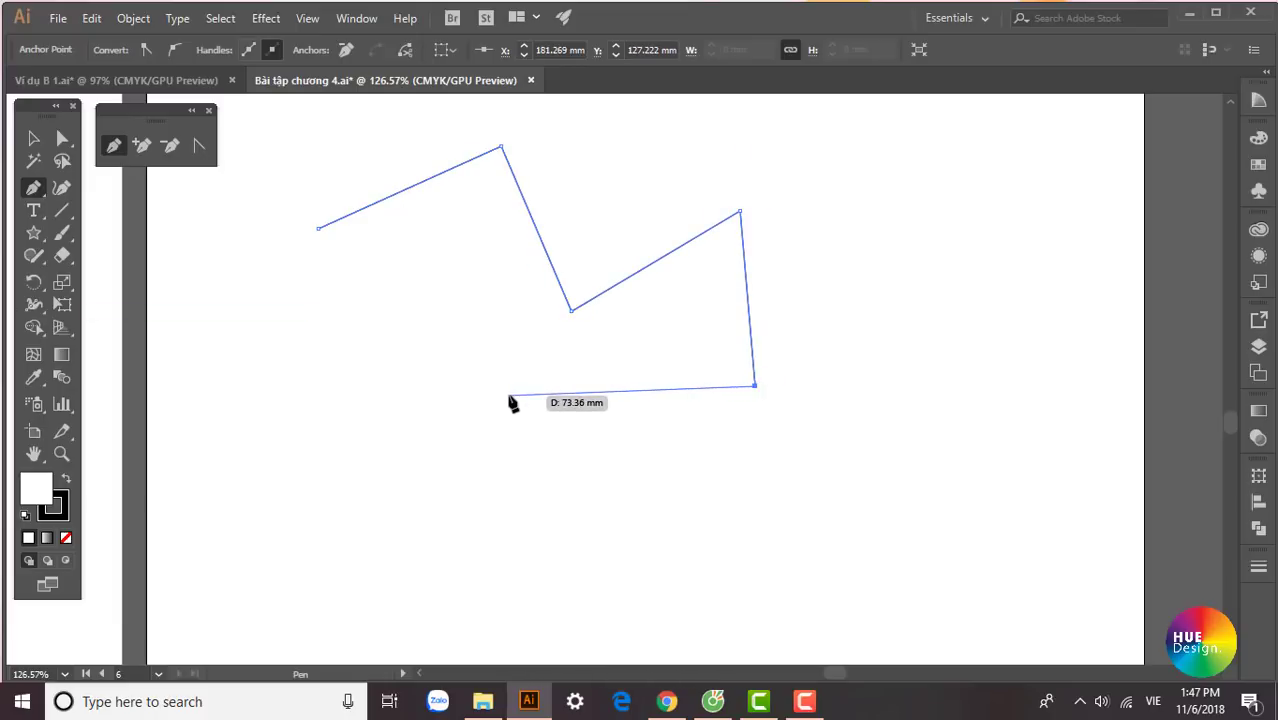
{"action": "left_click", "coordinate": [349, 376]}
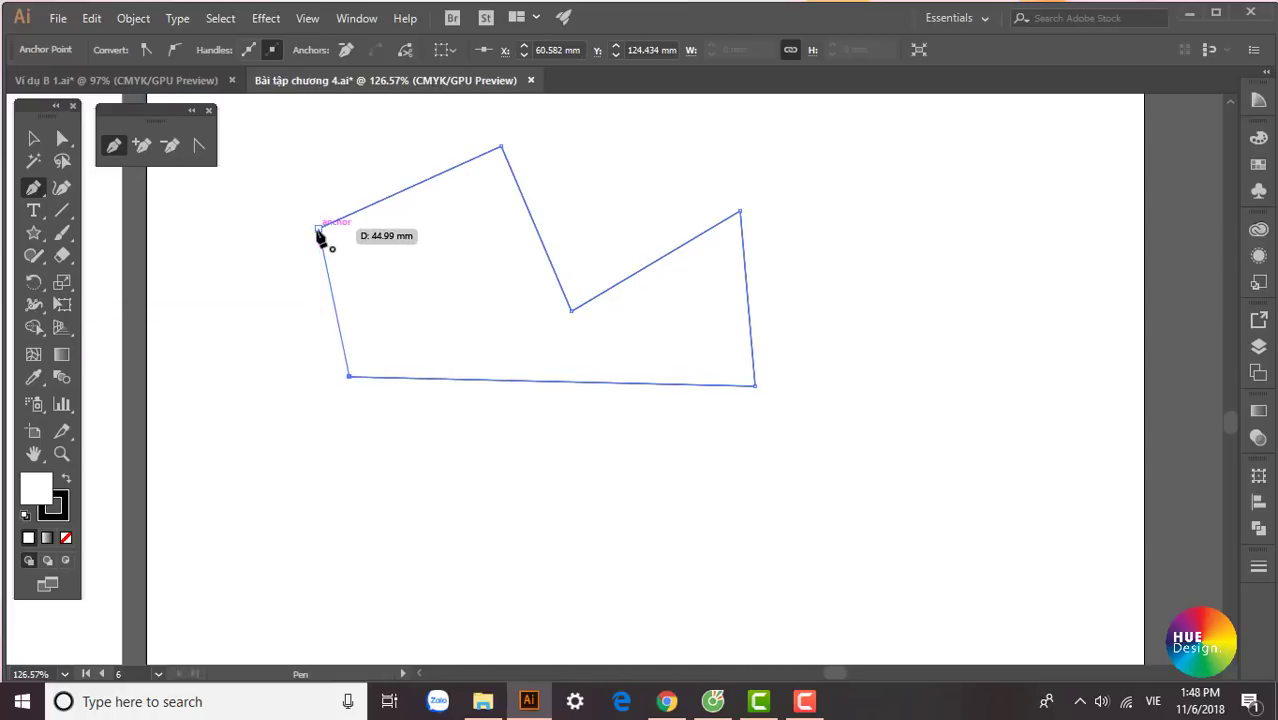
{"action": "left_click", "coordinate": [271, 300]}
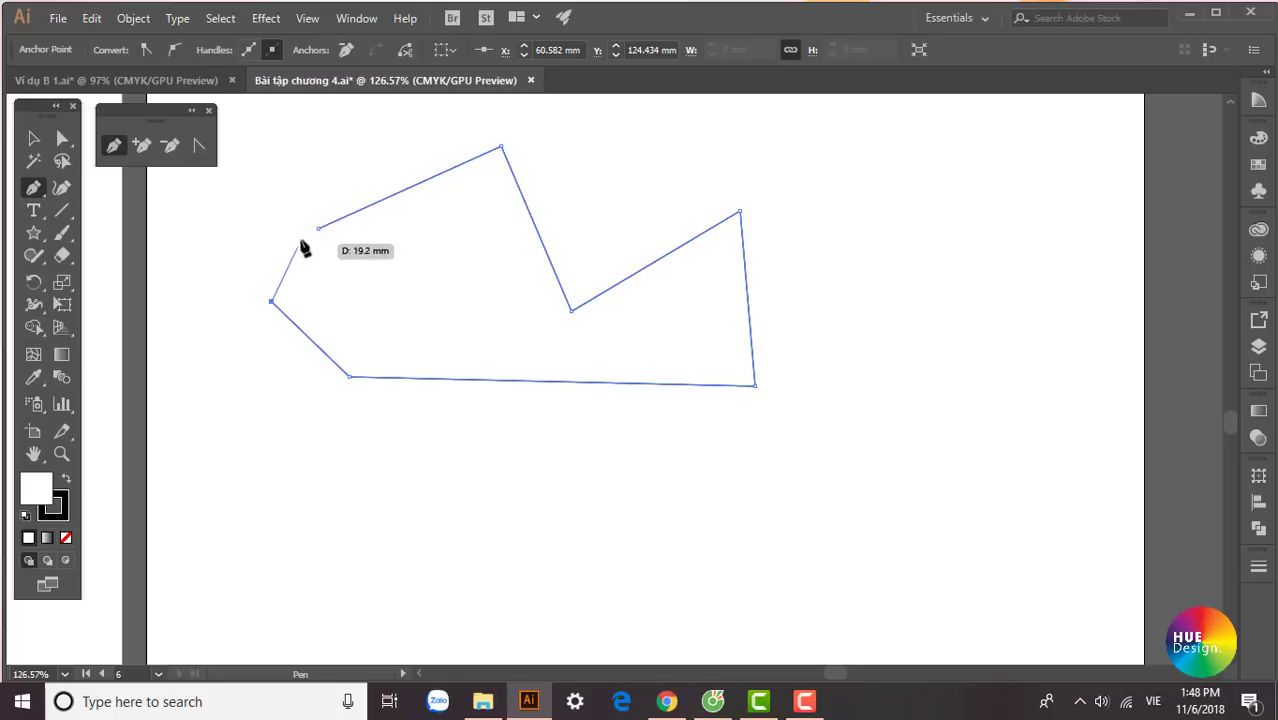
{"action": "left_click", "coordinate": [320, 228]}
{"action": "key", "text": "v"}
{"action": "key", "text": "Delete"}
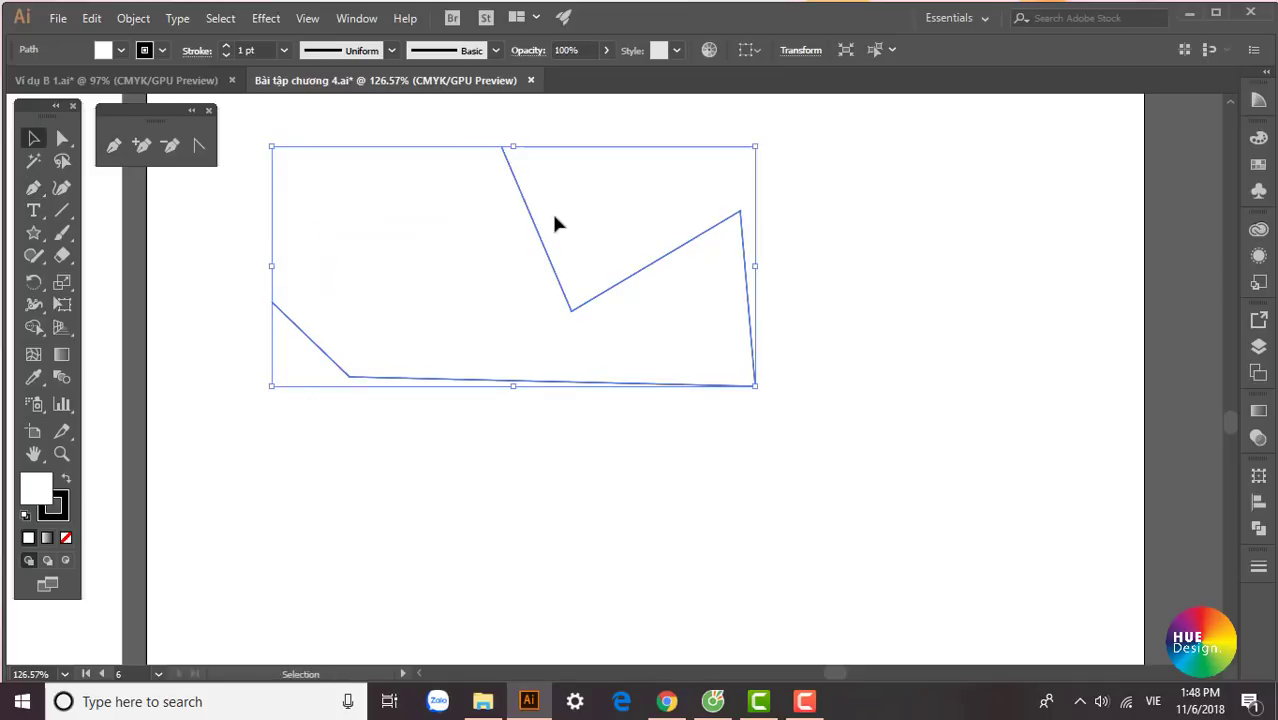
{"action": "key", "text": "Delete"}
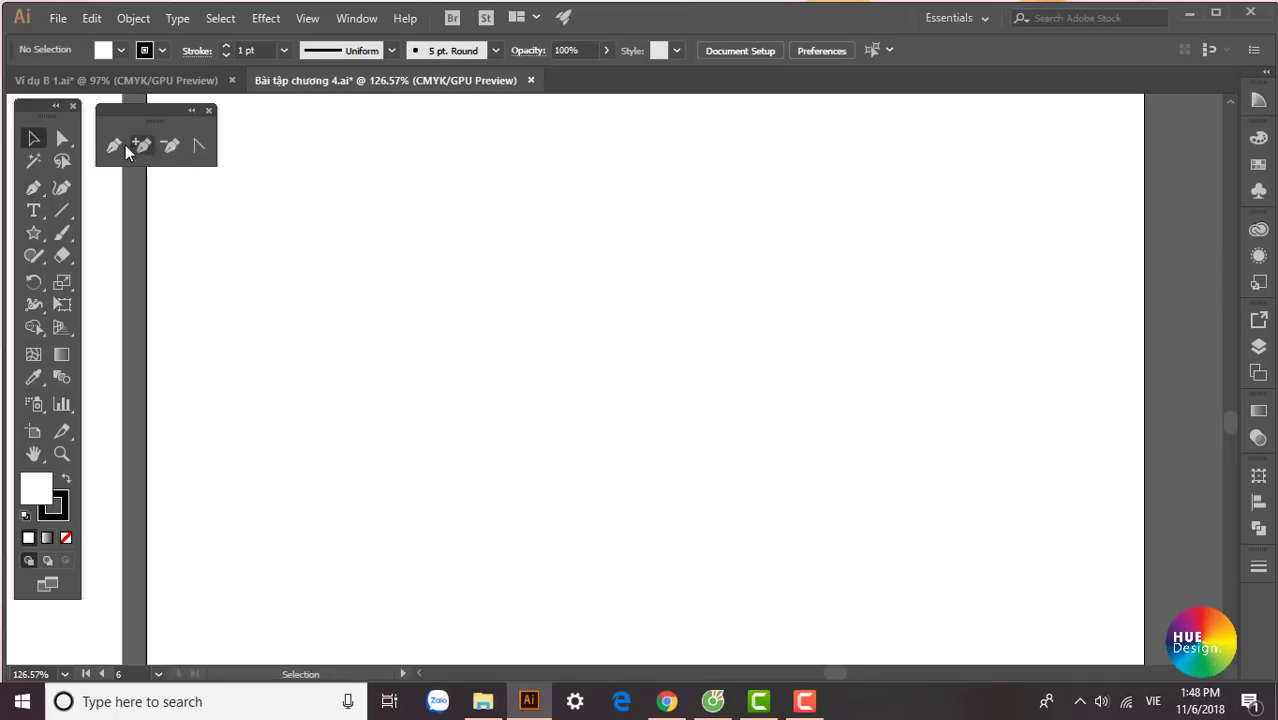
Draw a smooth S-shaped wave with the Pen Tool and add an anchor on its left arc
{"action": "left_click", "coordinate": [116, 145]}
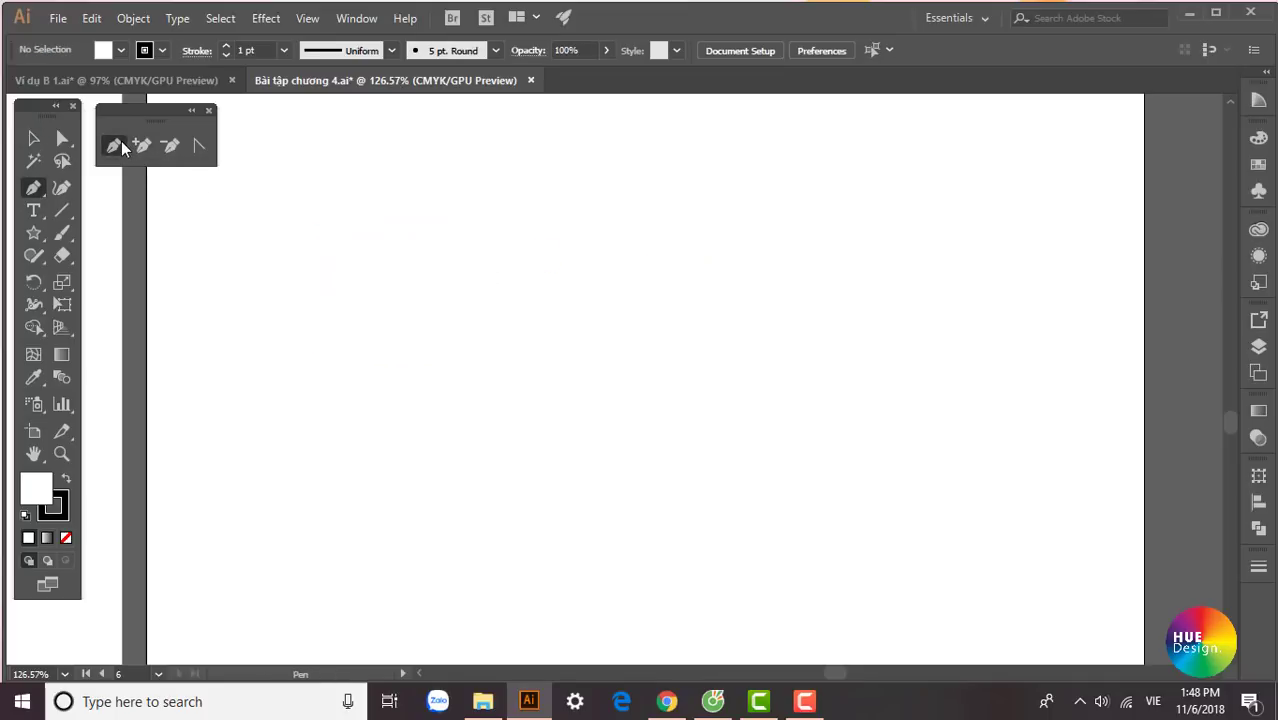
{"action": "left_click", "coordinate": [351, 271]}
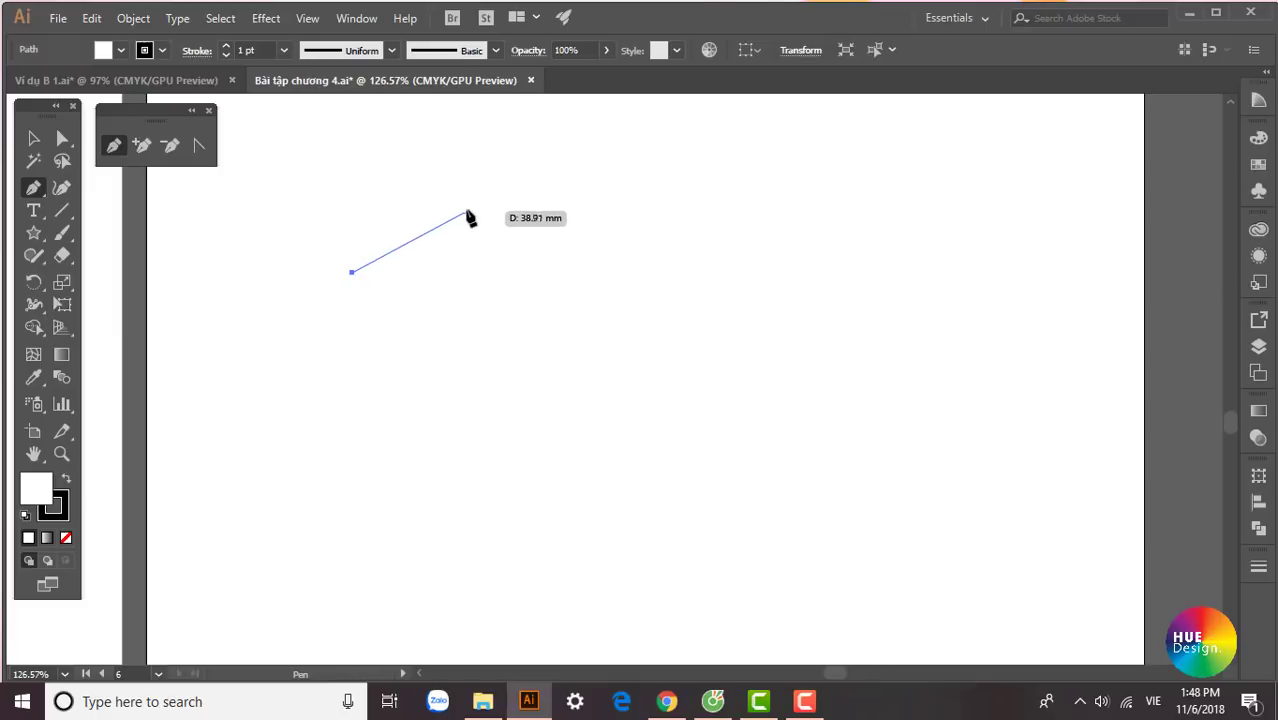
{"action": "mouse_move", "coordinate": [484, 204]}
{"action": "left_mouse_down"}
{"action": "mouse_move", "coordinate": [571, 209]}
{"action": "mouse_move", "coordinate": [539, 248]}
{"action": "mouse_move", "coordinate": [559, 251]}
{"action": "mouse_move", "coordinate": [551, 154]}
{"action": "mouse_move", "coordinate": [579, 219]}
{"action": "mouse_move", "coordinate": [593, 205]}
{"action": "left_mouse_up"}
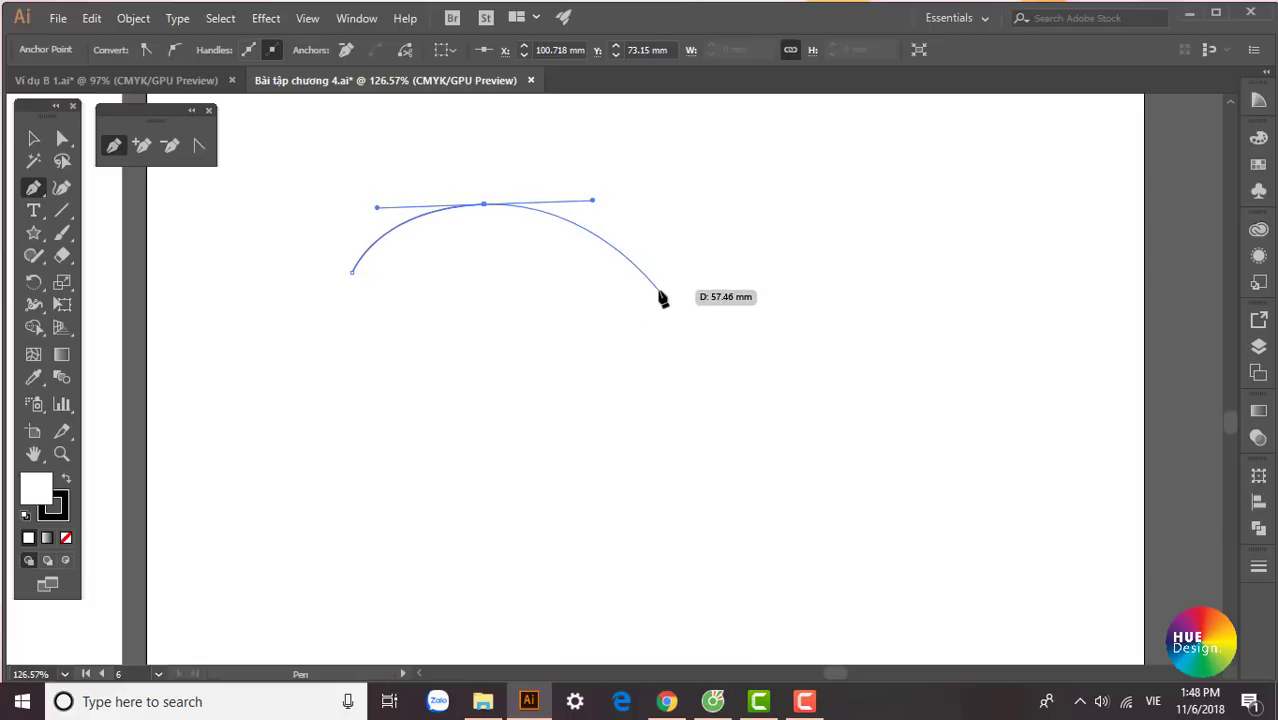
{"action": "mouse_move", "coordinate": [660, 311]}
{"action": "left_mouse_down"}
{"action": "mouse_move", "coordinate": [713, 375]}
{"action": "mouse_move", "coordinate": [833, 384]}
{"action": "mouse_move", "coordinate": [819, 379]}
{"action": "left_mouse_up"}
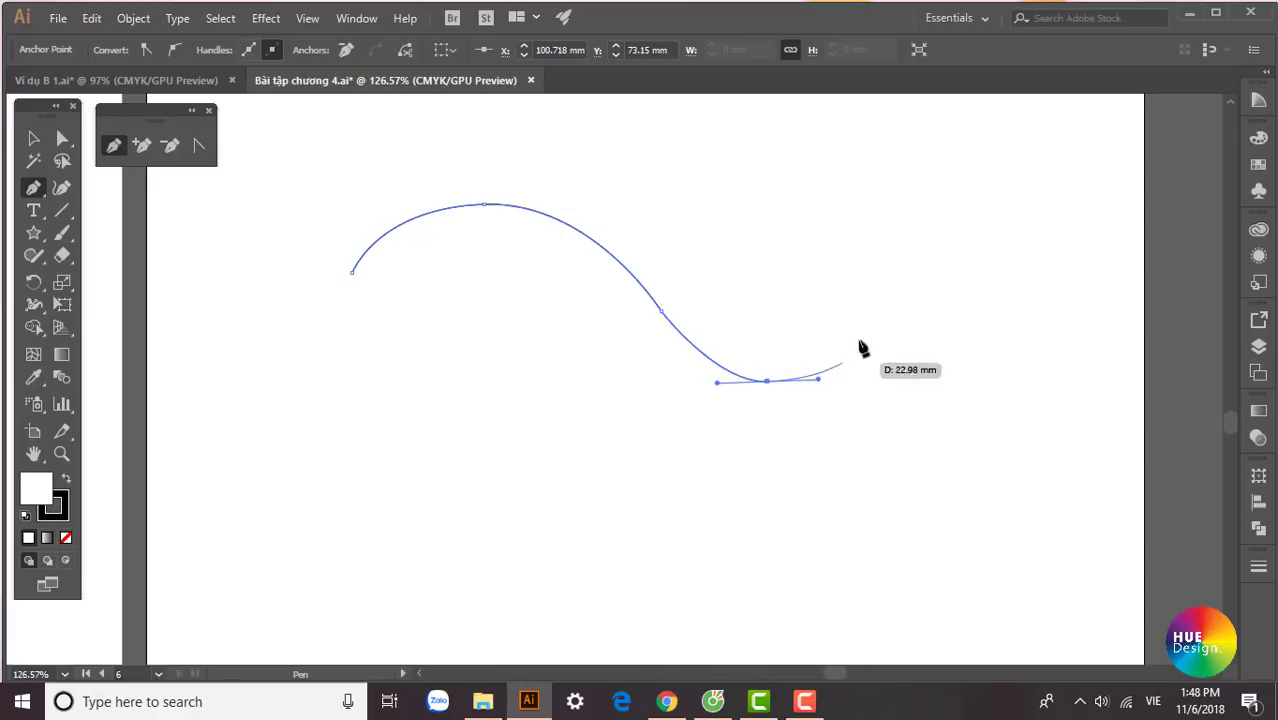
{"action": "left_click_drag", "start_coordinate": [841, 224], "coordinate": [793, 162]}
{"action": "left_click", "coordinate": [145, 152]}
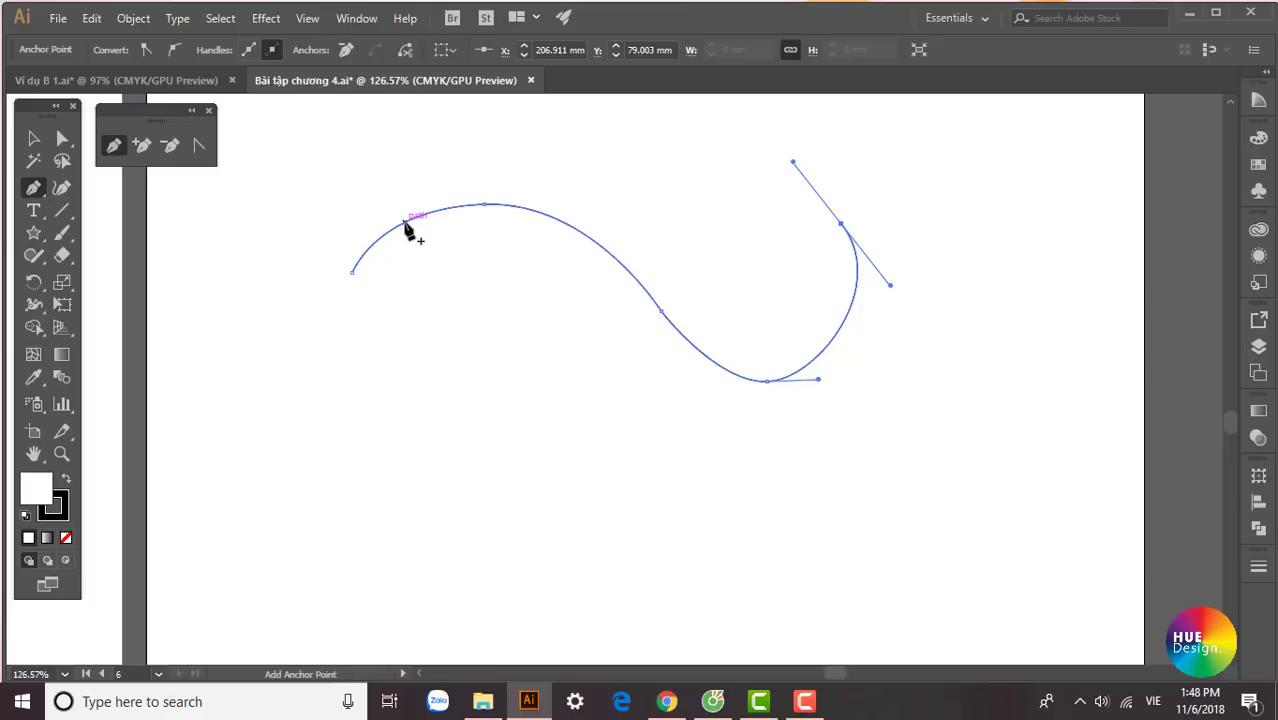
{"action": "left_click", "coordinate": [457, 208]}
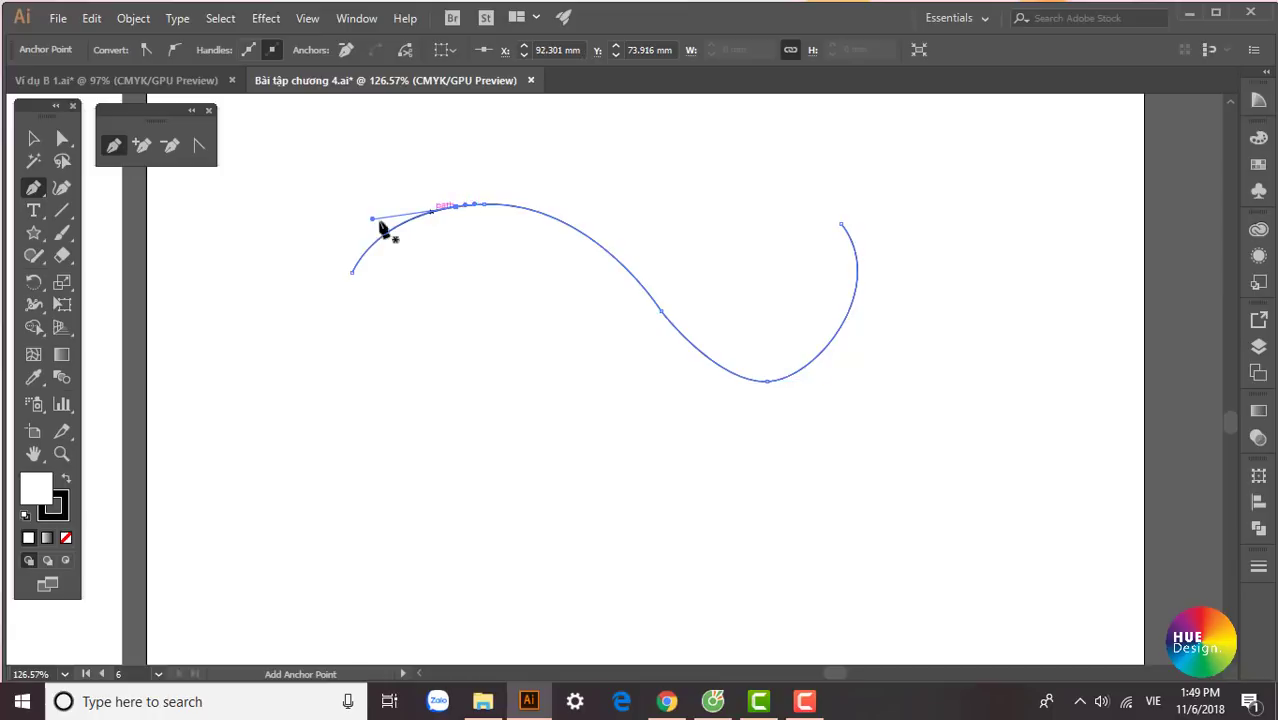
Add more anchors along the curve's left arc and top, then remove one from the top
{"action": "left_click", "coordinate": [143, 148]}
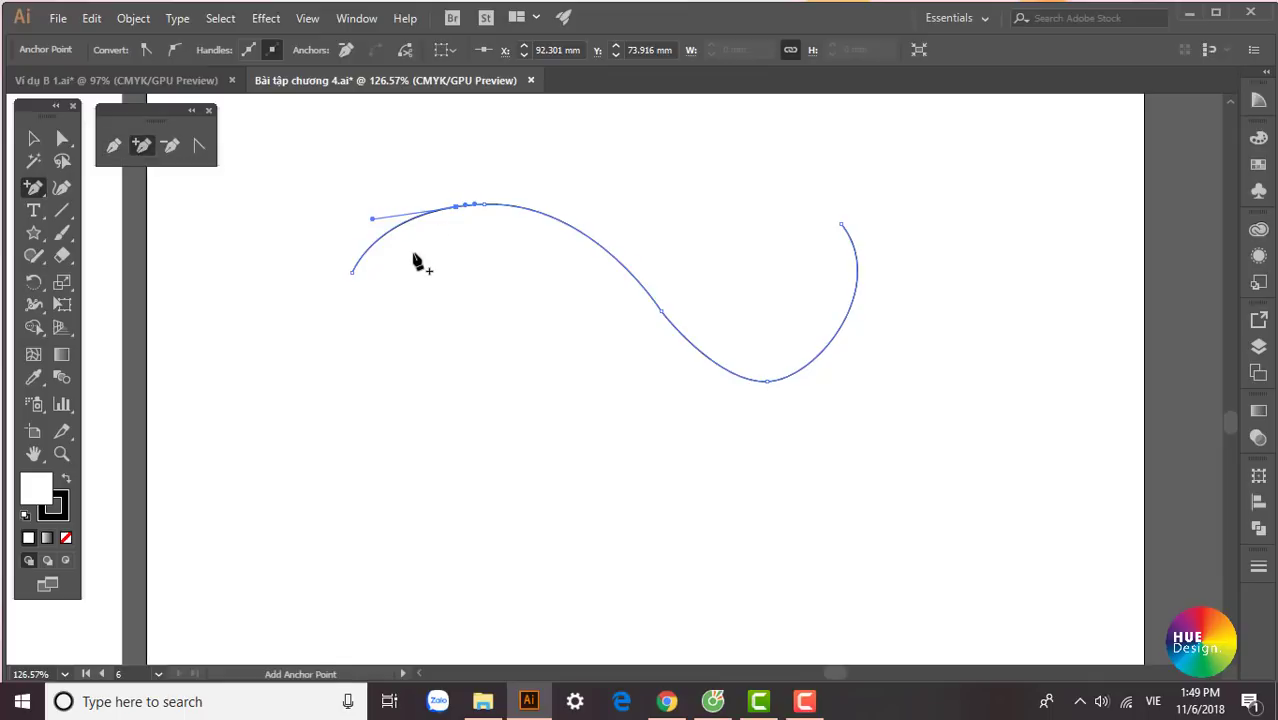
{"action": "left_click", "coordinate": [382, 236]}
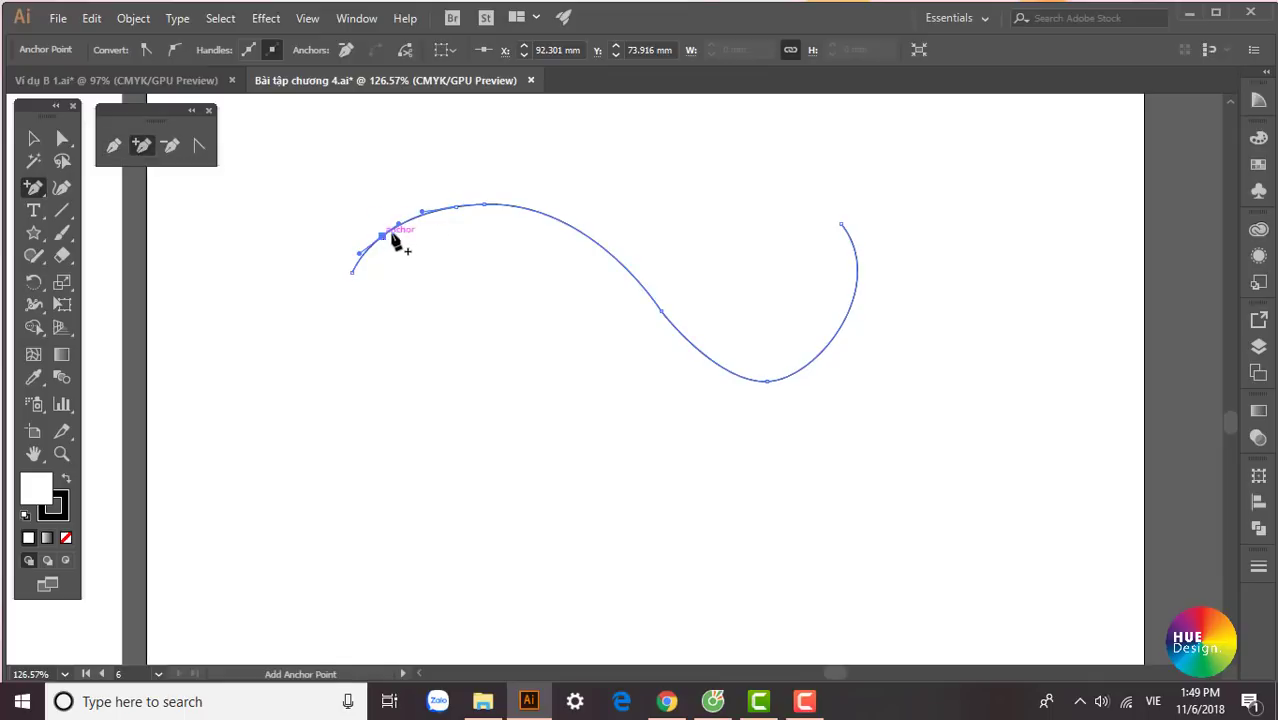
{"action": "left_click", "coordinate": [516, 208]}
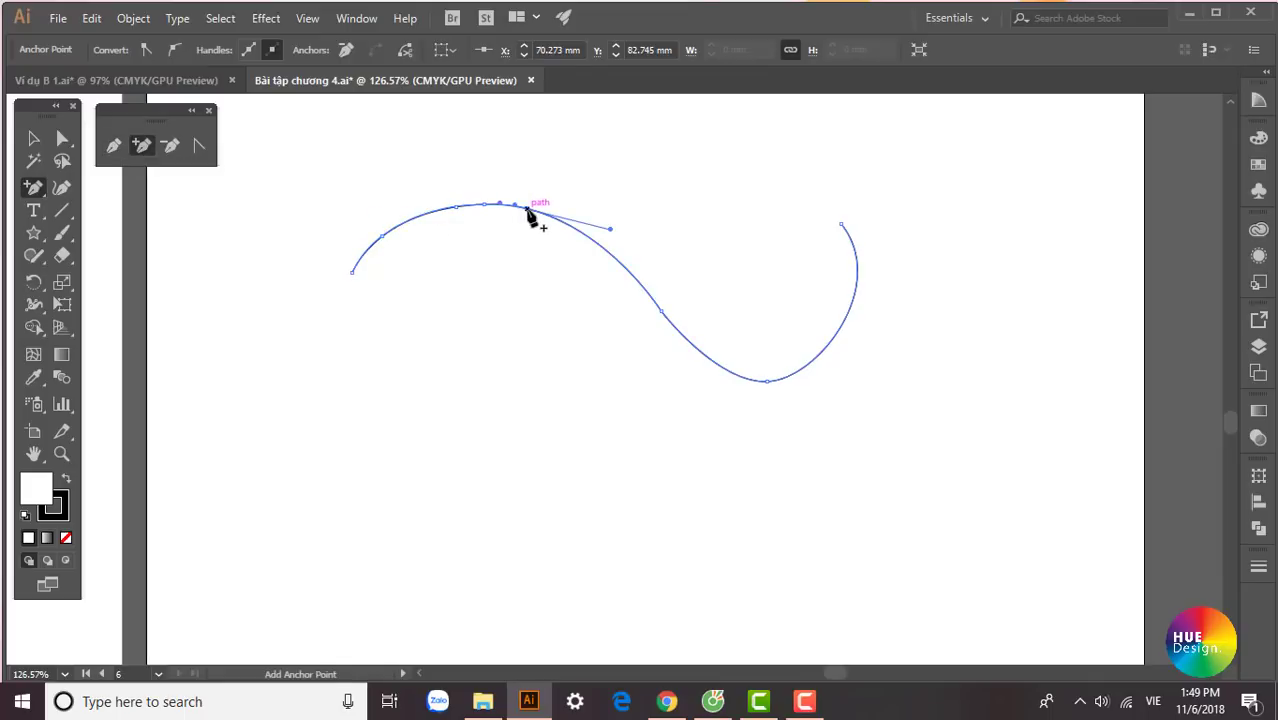
{"action": "left_click", "coordinate": [114, 148]}
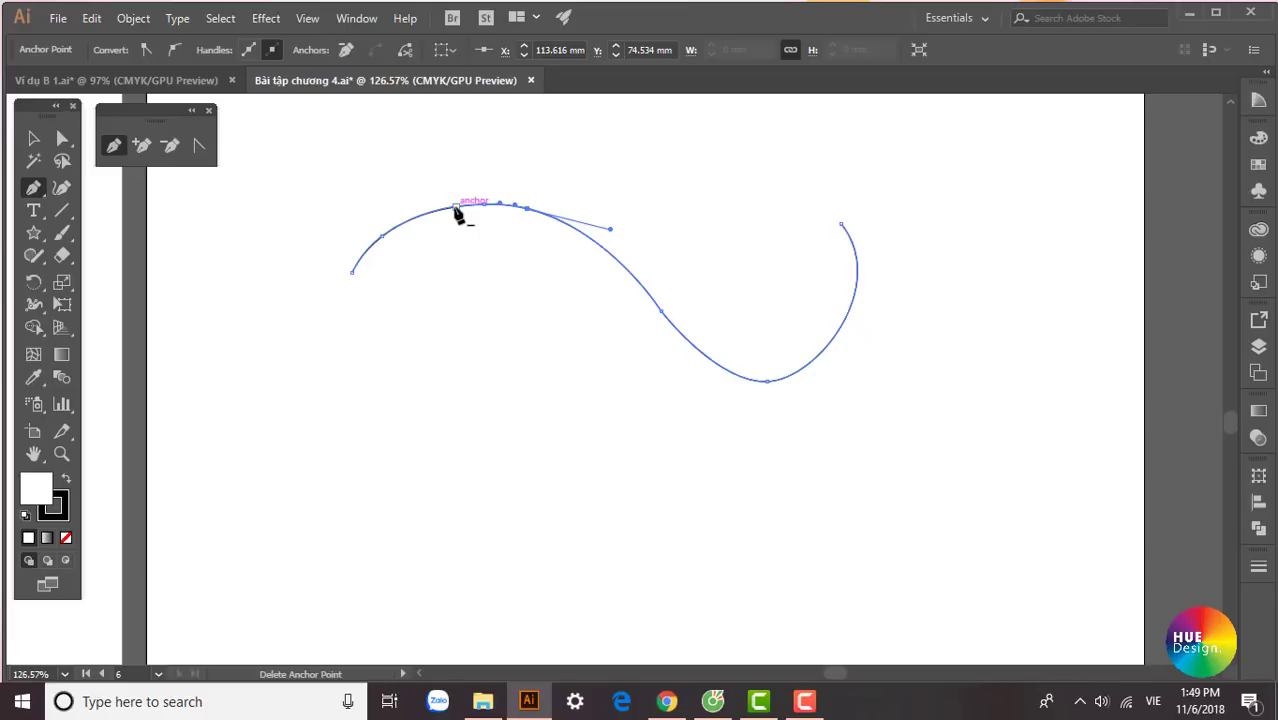
{"action": "left_click", "coordinate": [455, 208]}
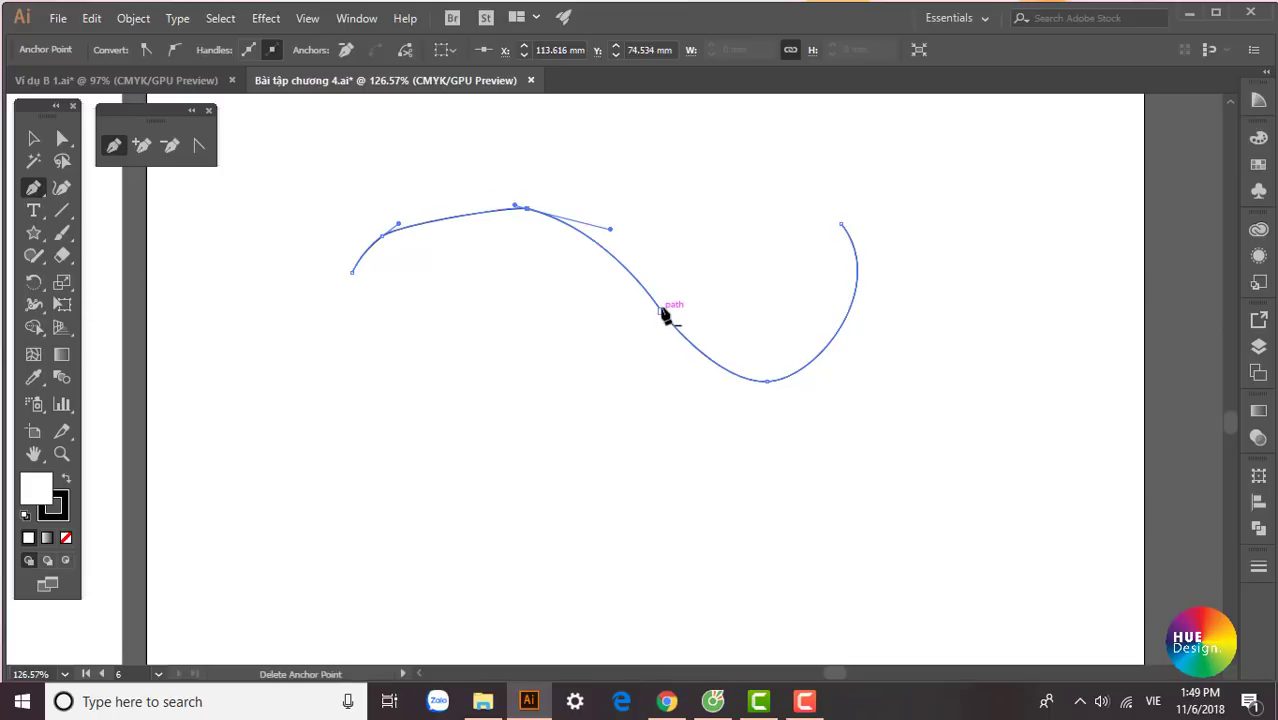
Reshape the middle and bottom anchors with Convert Anchor Point, then delete the curve
{"action": "key", "text": "shift+c"}
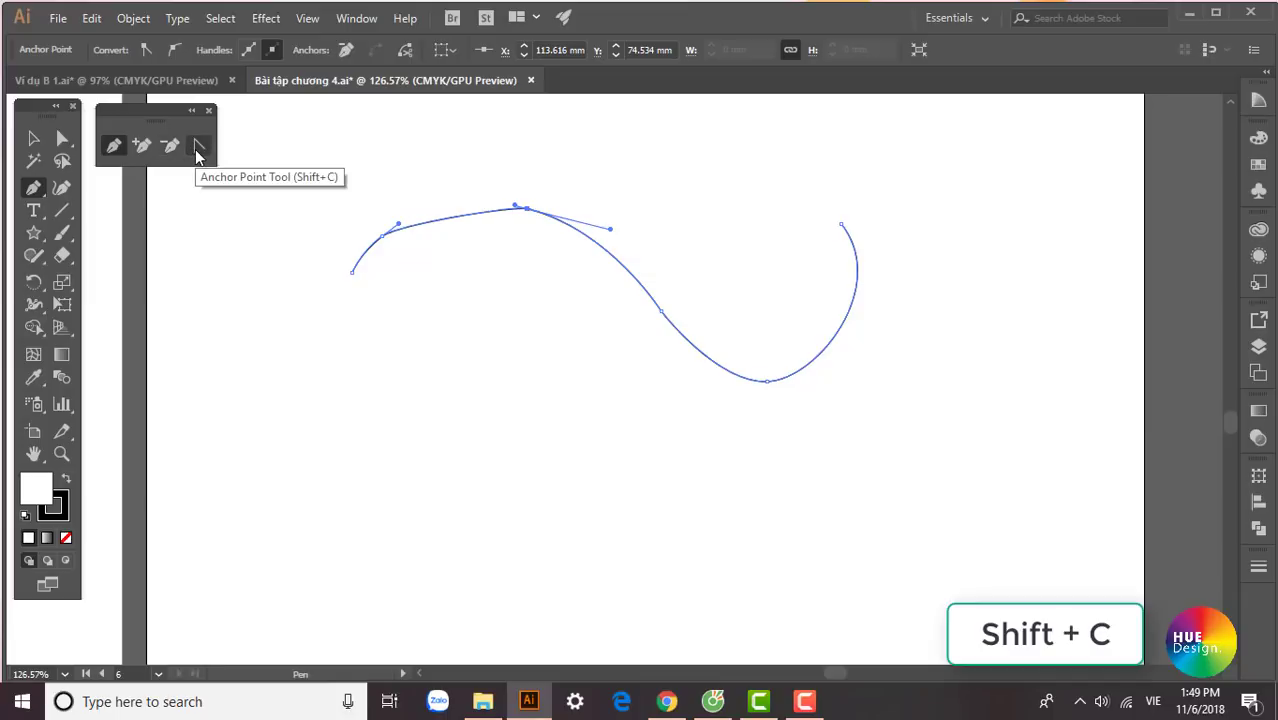
{"action": "left_click", "coordinate": [197, 149]}
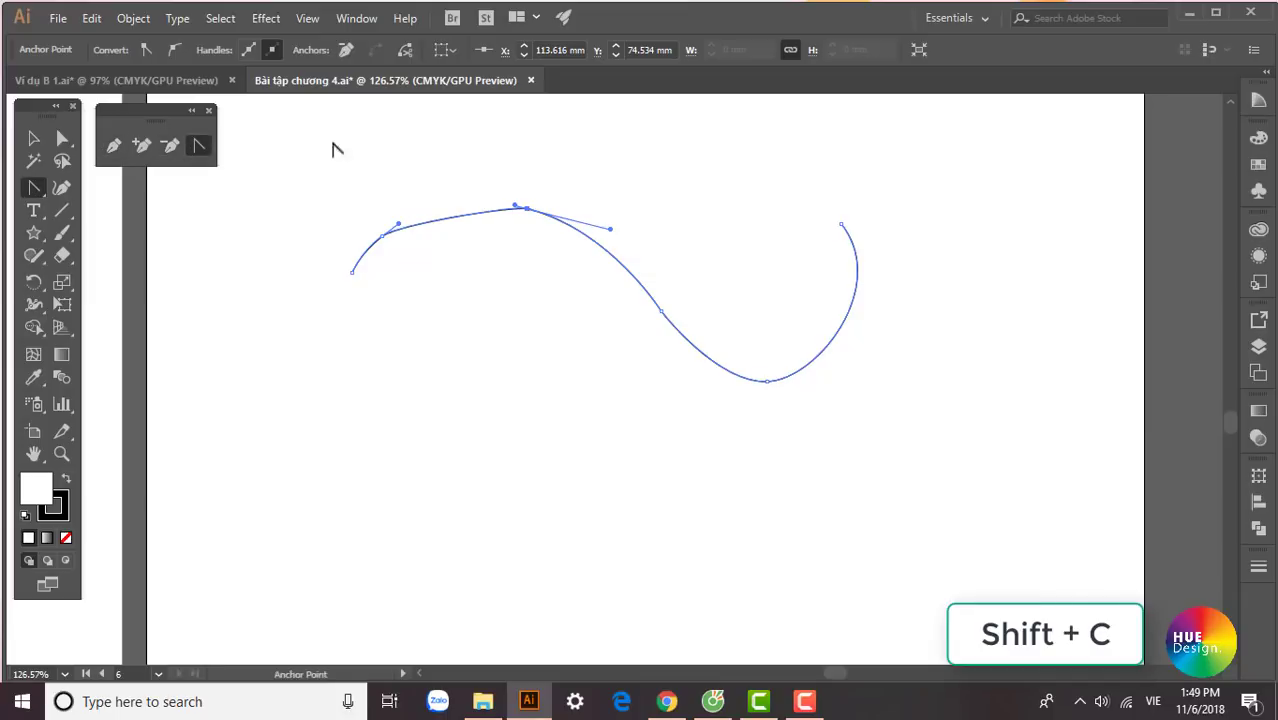
{"action": "left_click_drag", "start_coordinate": [660, 311], "coordinate": [673, 393]}
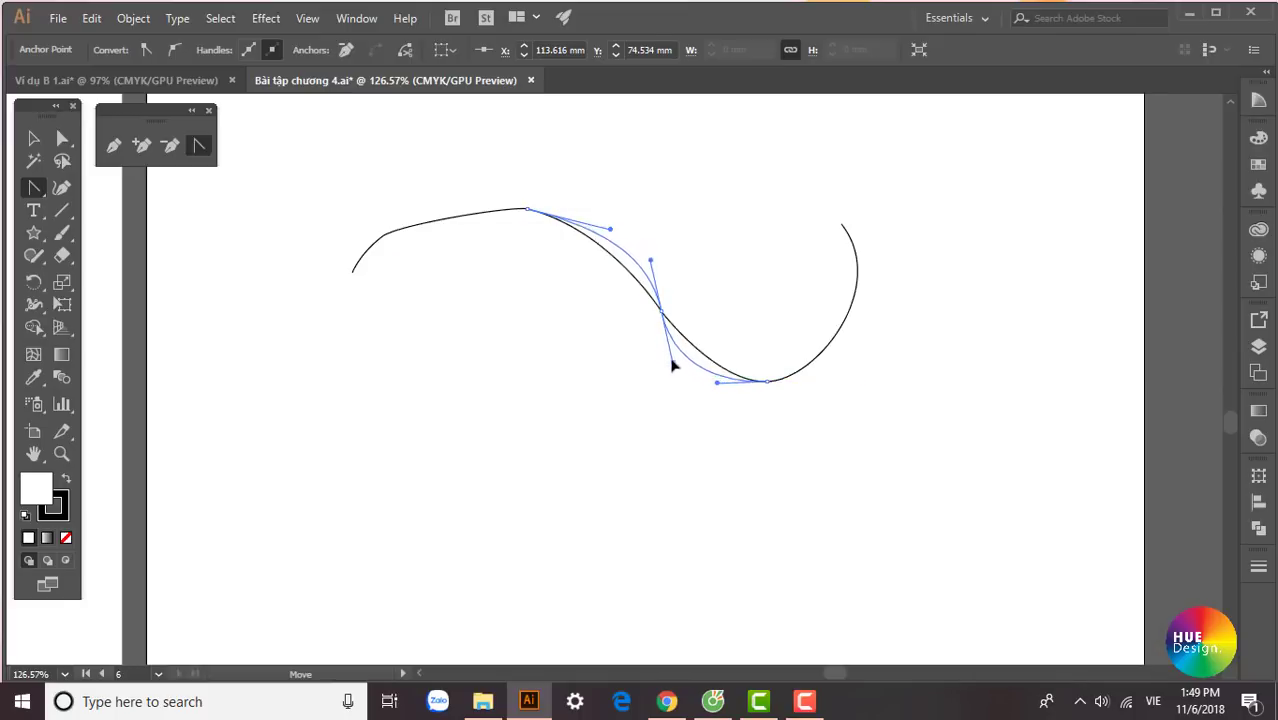
{"action": "mouse_move", "coordinate": [688, 411]}
{"action": "left_mouse_down"}
{"action": "mouse_move", "coordinate": [698, 420]}
{"action": "mouse_move", "coordinate": [760, 397]}
{"action": "left_mouse_up"}
{"action": "left_click", "coordinate": [33, 139]}
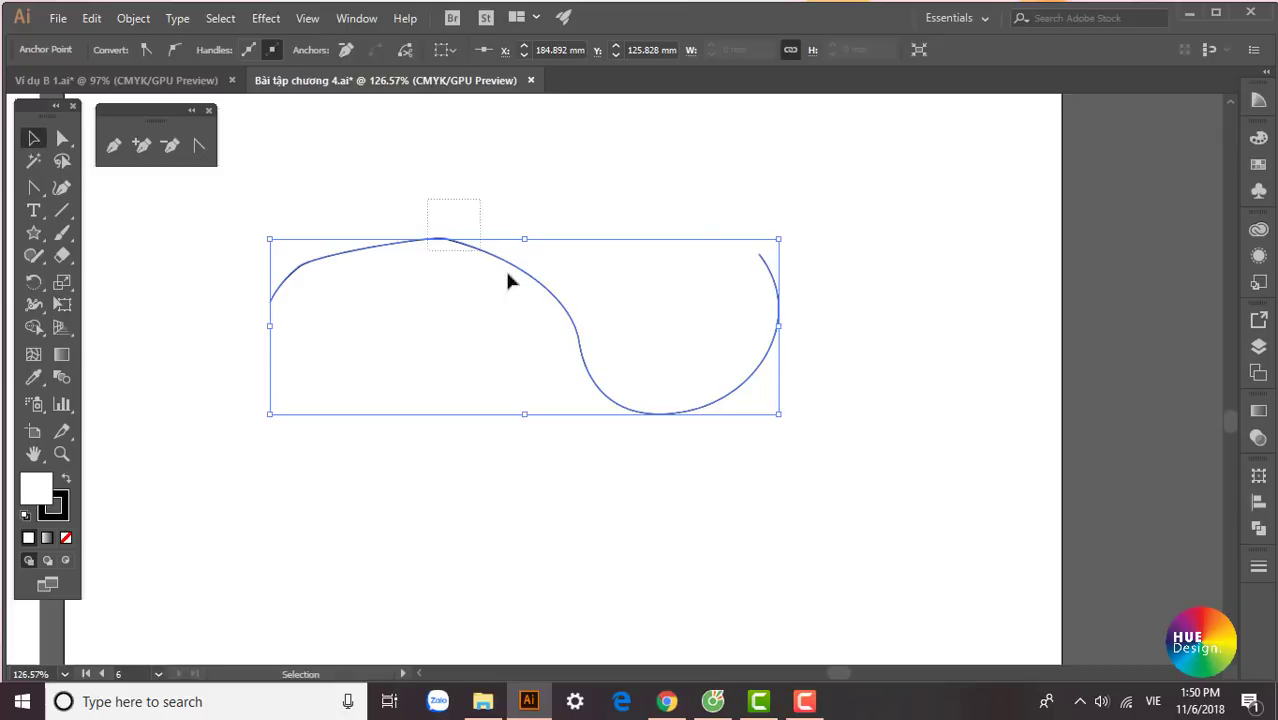
{"action": "key", "text": "Delete"}
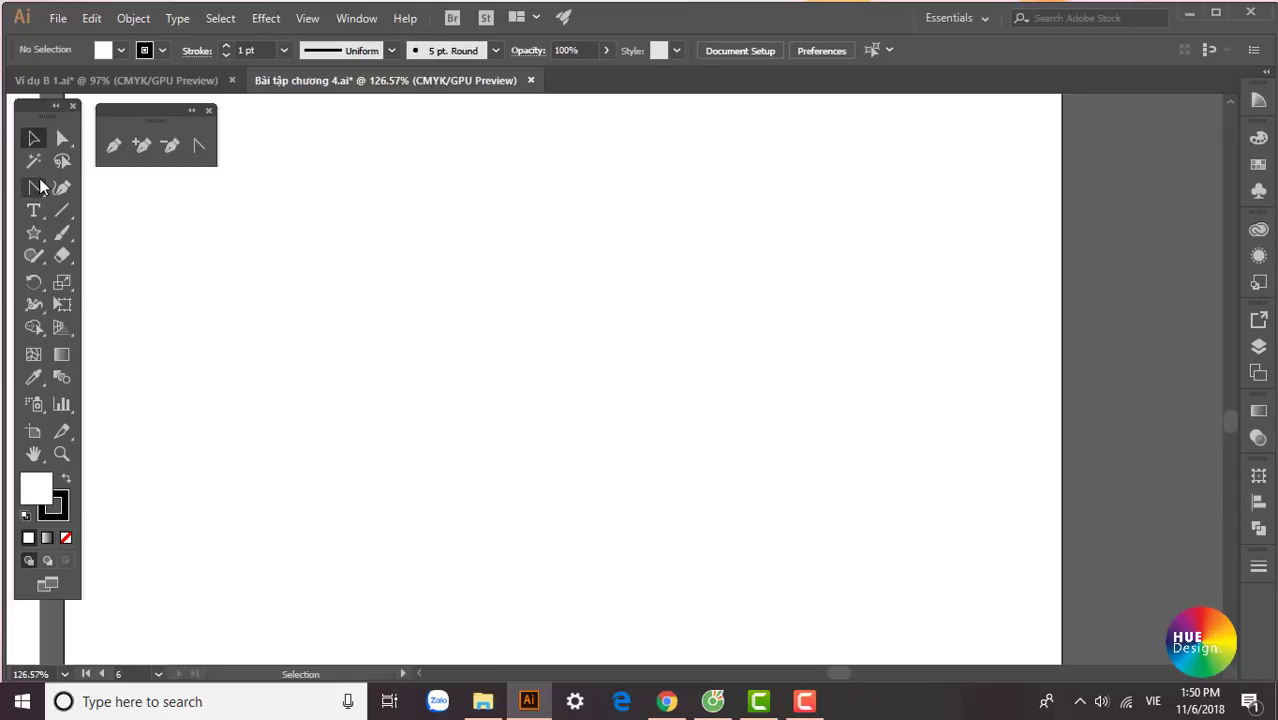
{"action": "left_click", "coordinate": [33, 187]}
{"action": "left_click", "coordinate": [281, 332]}
{"action": "left_click", "coordinate": [467, 187]}
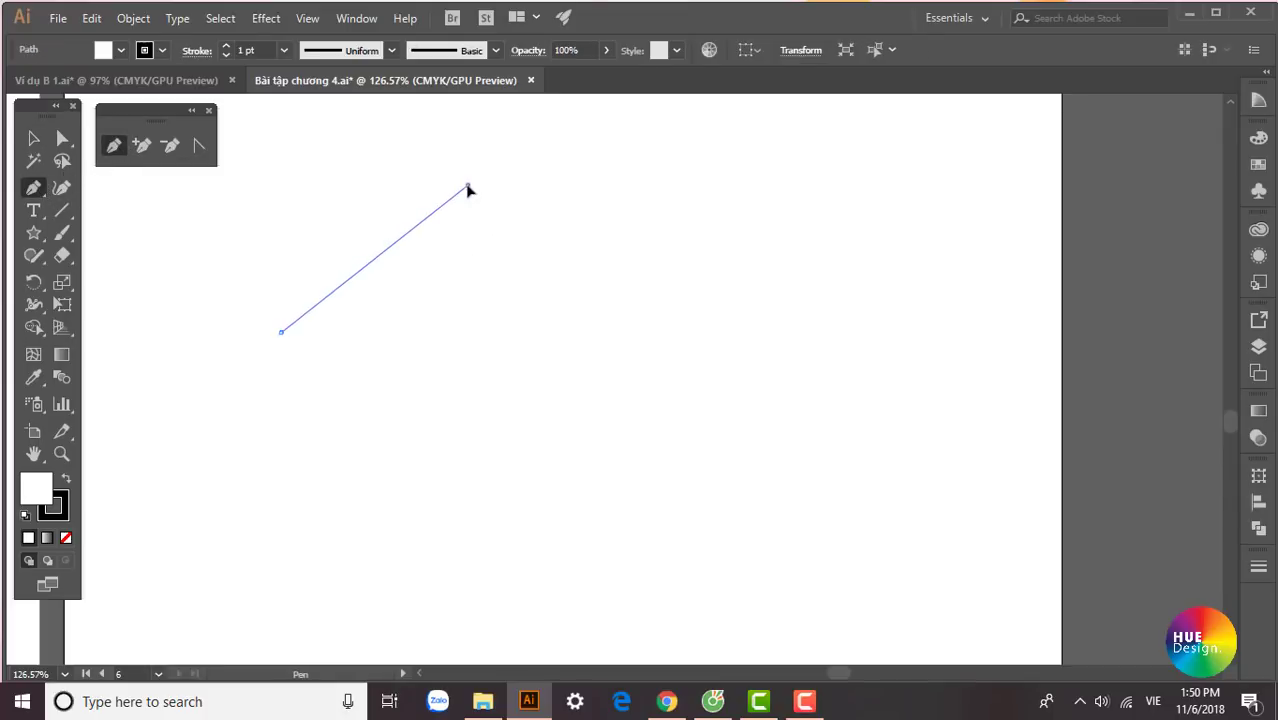
{"action": "left_click", "coordinate": [616, 369]}
{"action": "left_click", "coordinate": [797, 224]}
{"action": "left_click", "coordinate": [875, 405]}
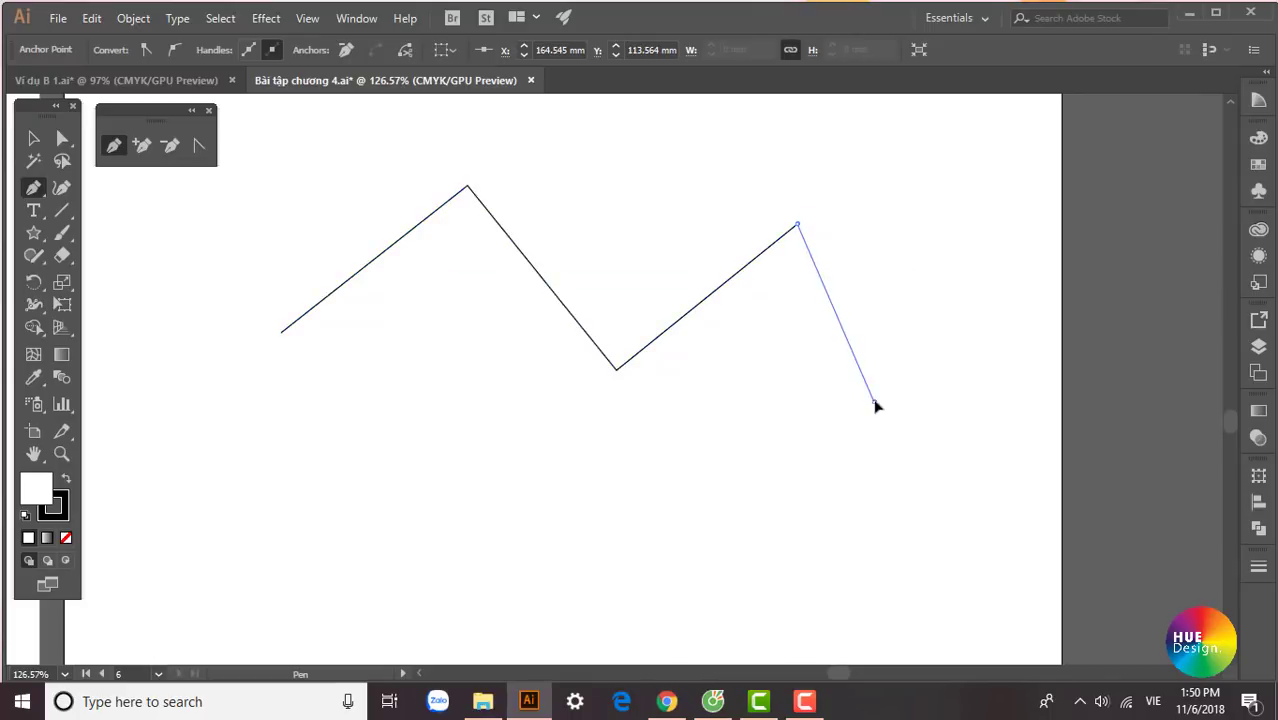
{"action": "left_click_drag", "start_coordinate": [875, 405], "coordinate": [890, 370]}
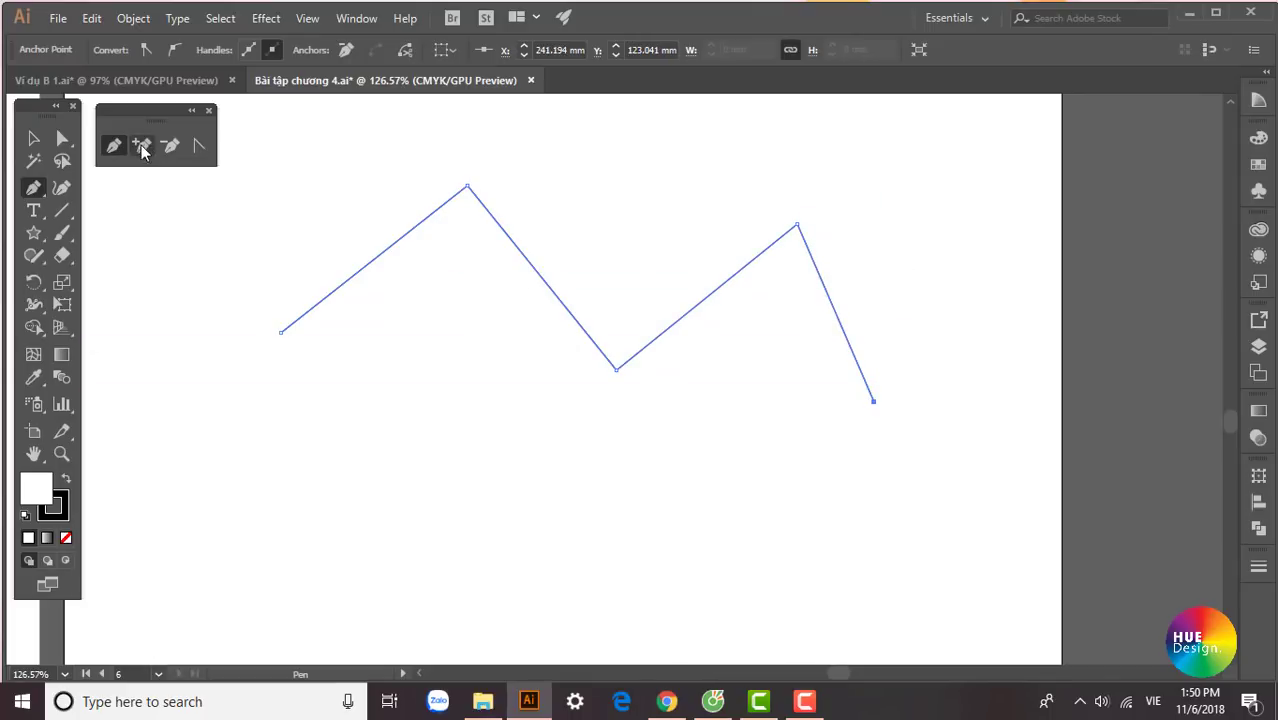
{"action": "left_click", "coordinate": [197, 150]}
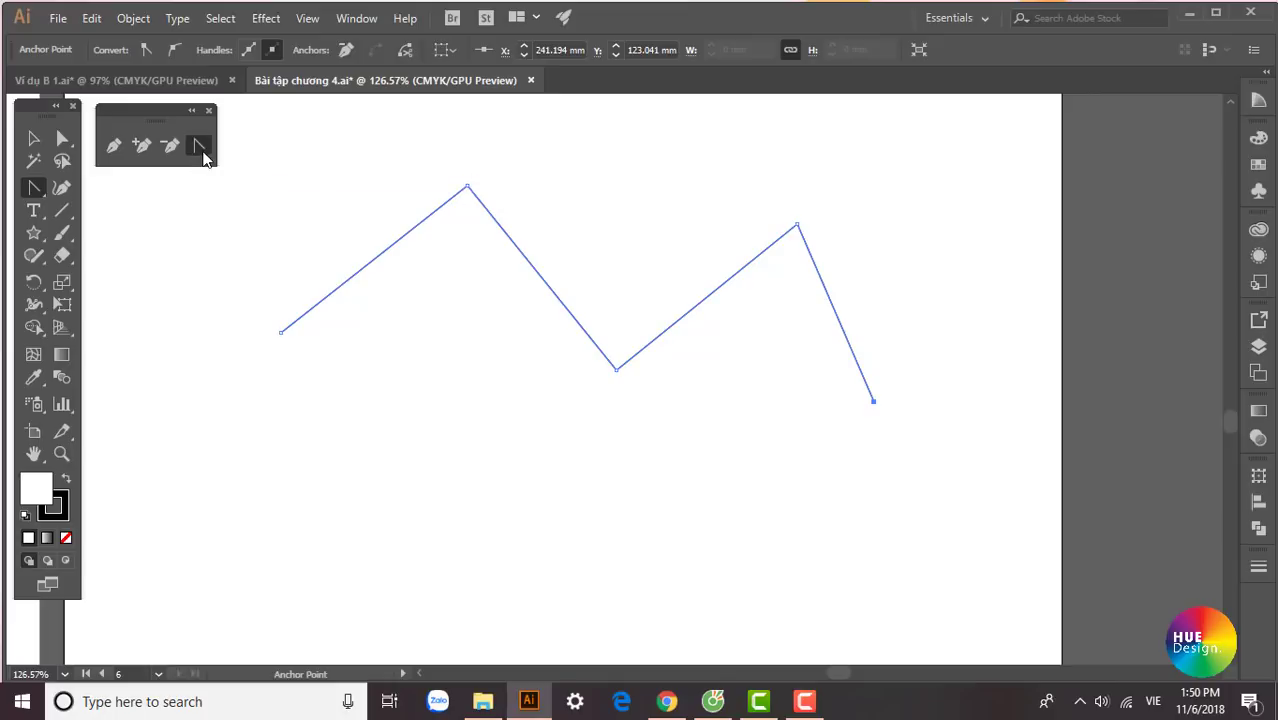
{"action": "left_click_drag", "start_coordinate": [467, 186], "coordinate": [591, 202]}
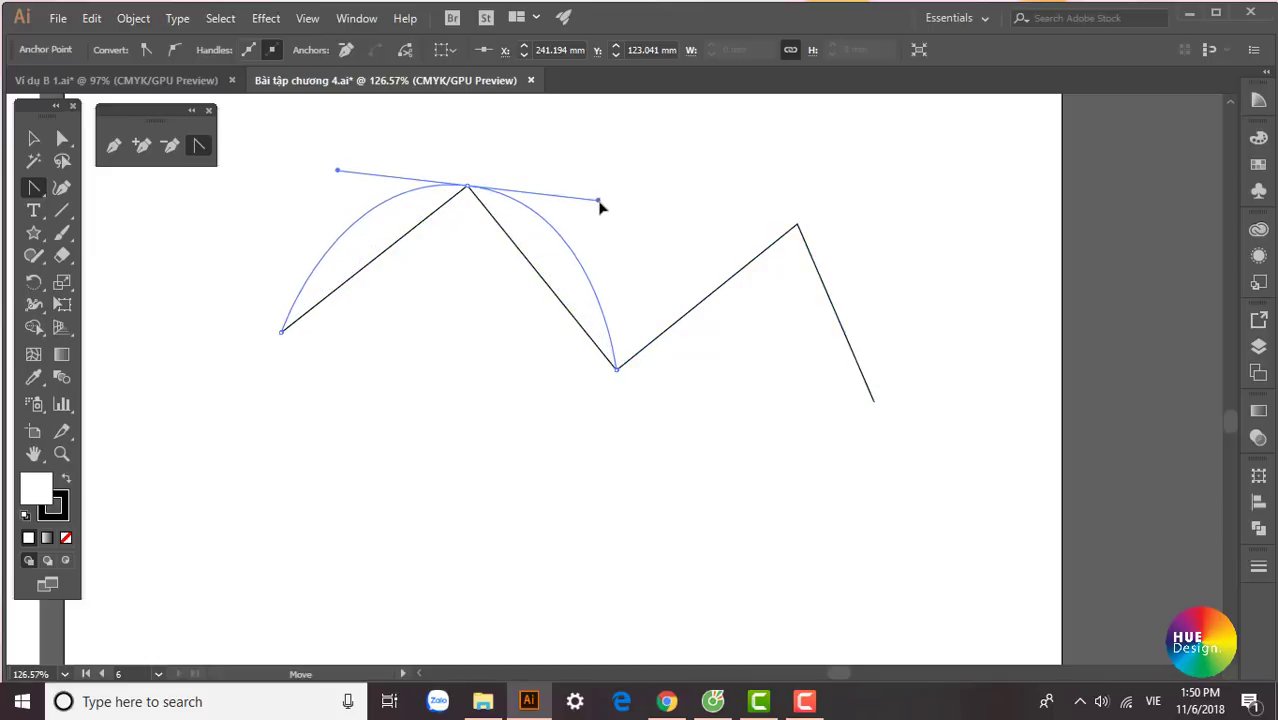
{"action": "left_click_drag", "start_coordinate": [591, 202], "coordinate": [609, 202]}
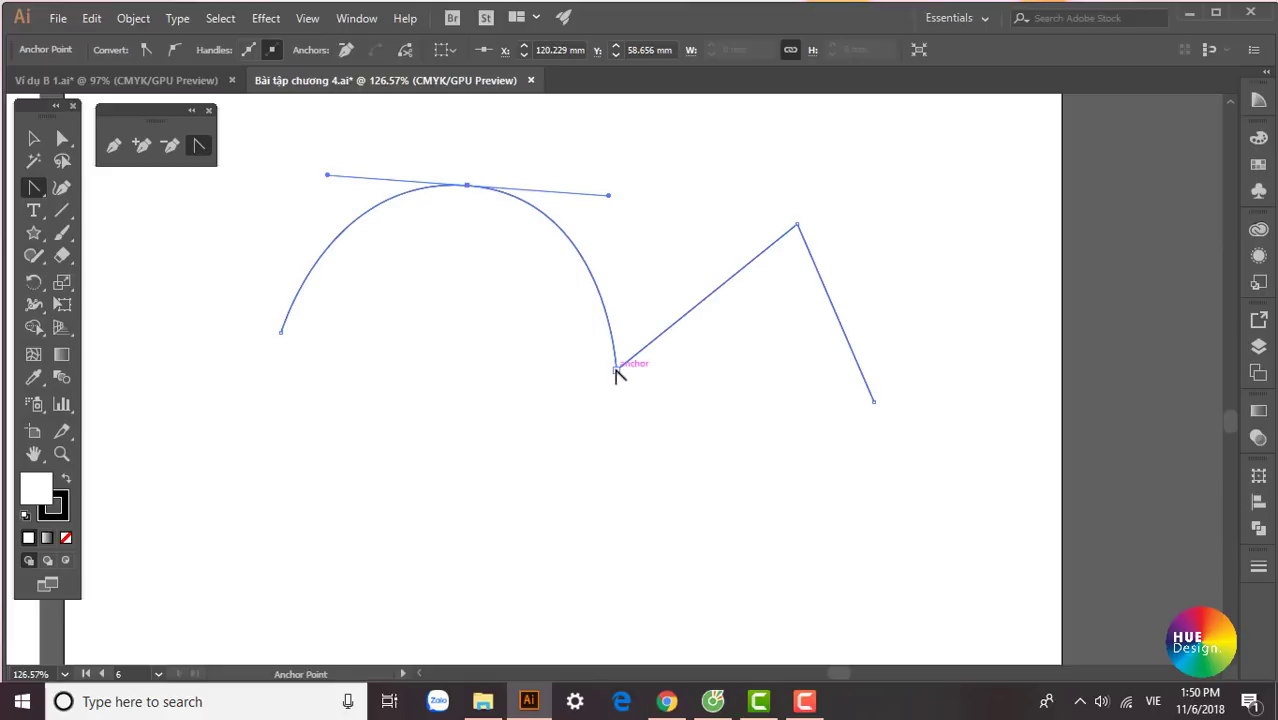
{"action": "left_click_drag", "start_coordinate": [616, 370], "coordinate": [747, 401]}
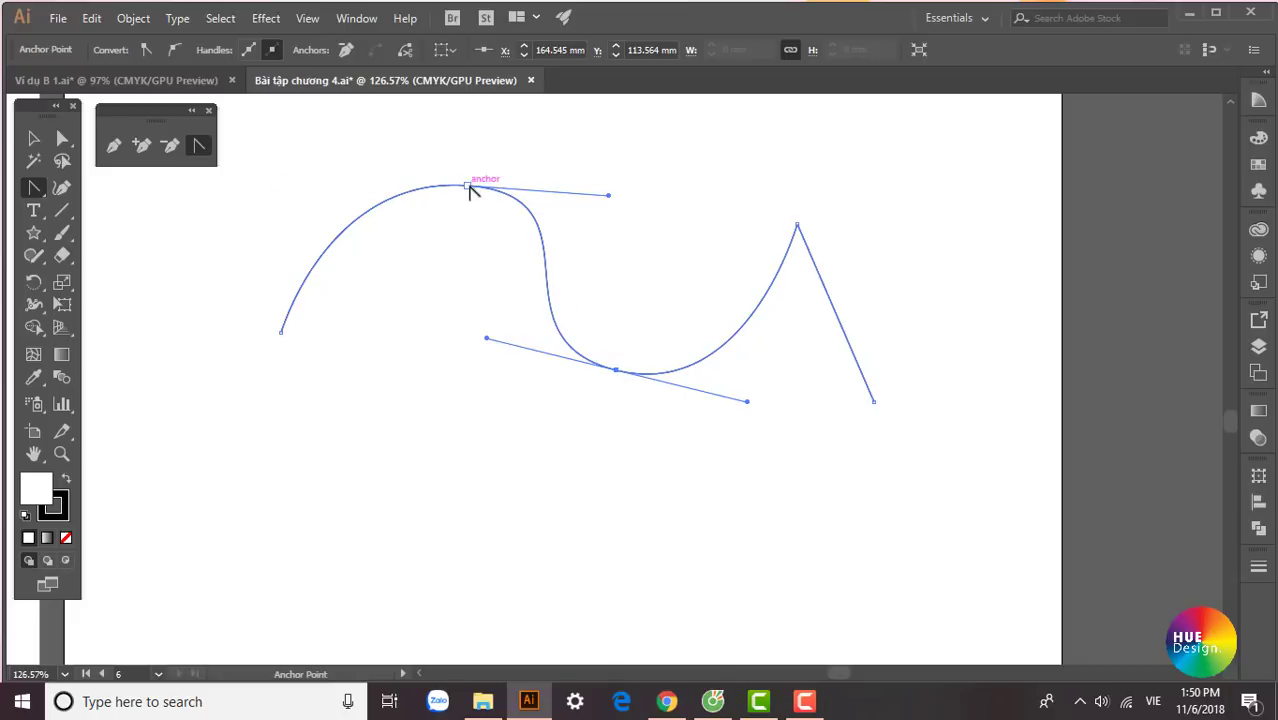
{"action": "left_click", "coordinate": [467, 186]}
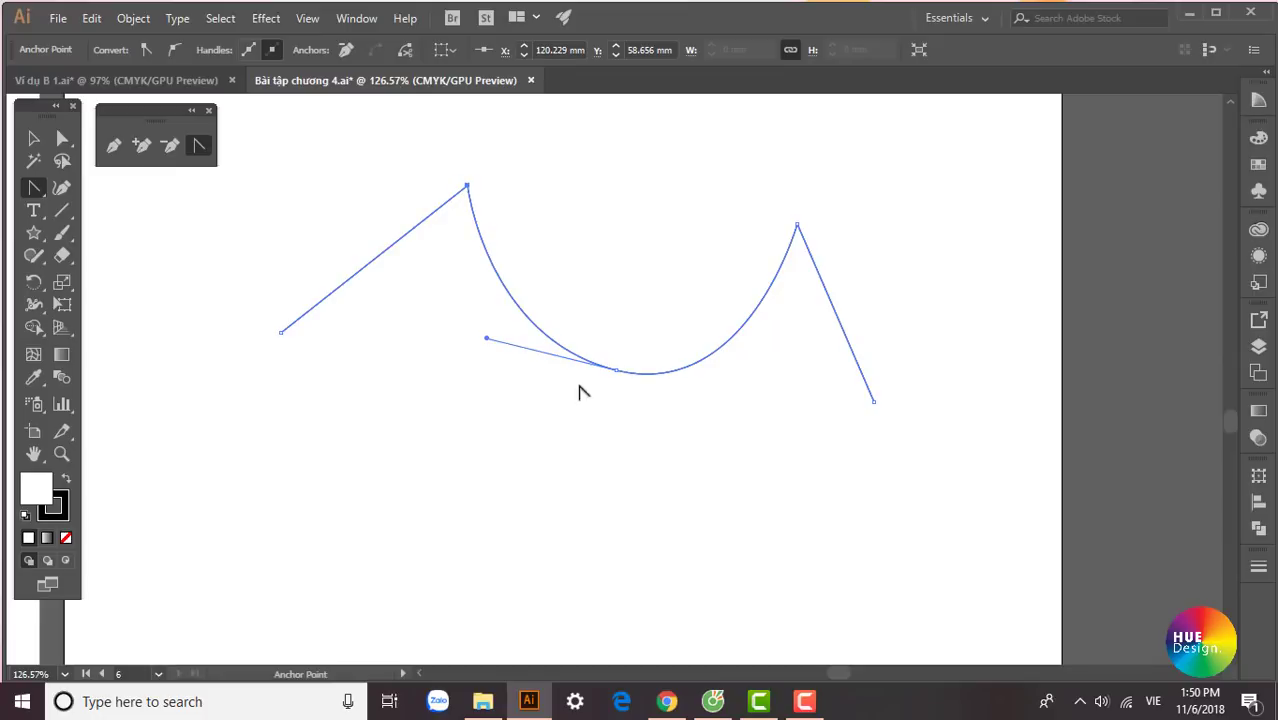
{"action": "left_click", "coordinate": [616, 370]}
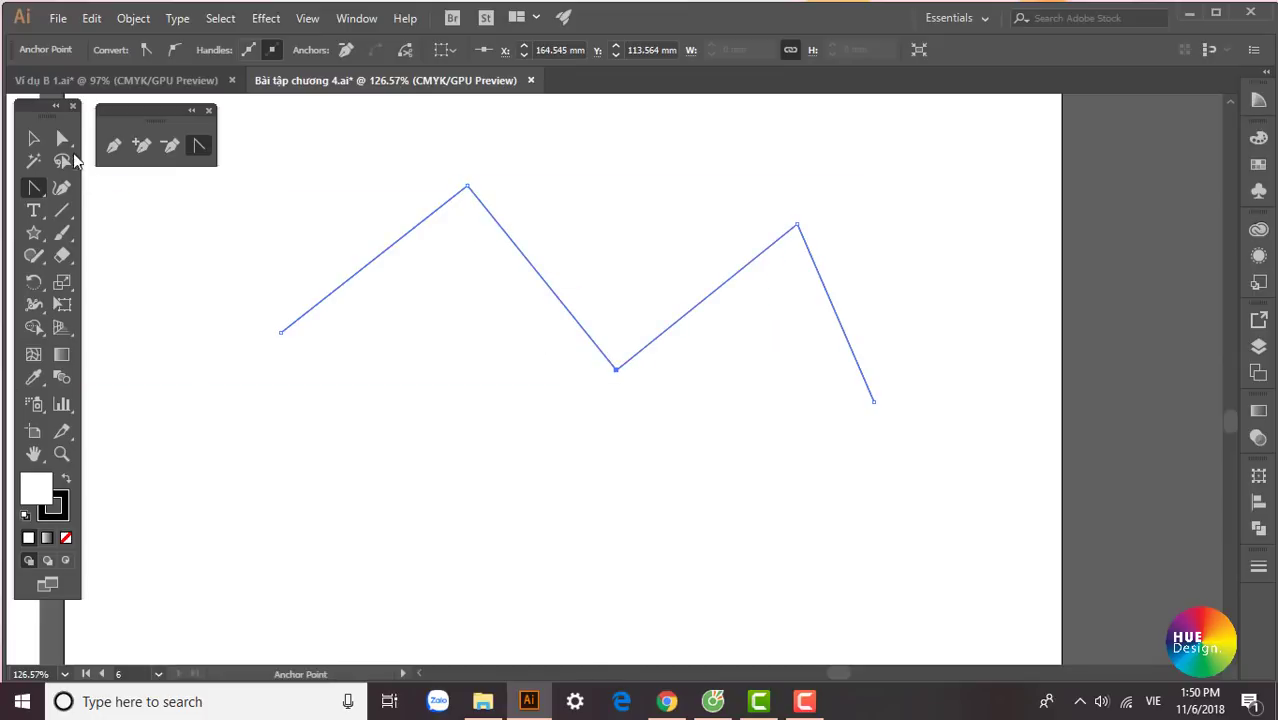
{"action": "left_click", "coordinate": [34, 140]}
{"action": "key", "text": "Delete"}
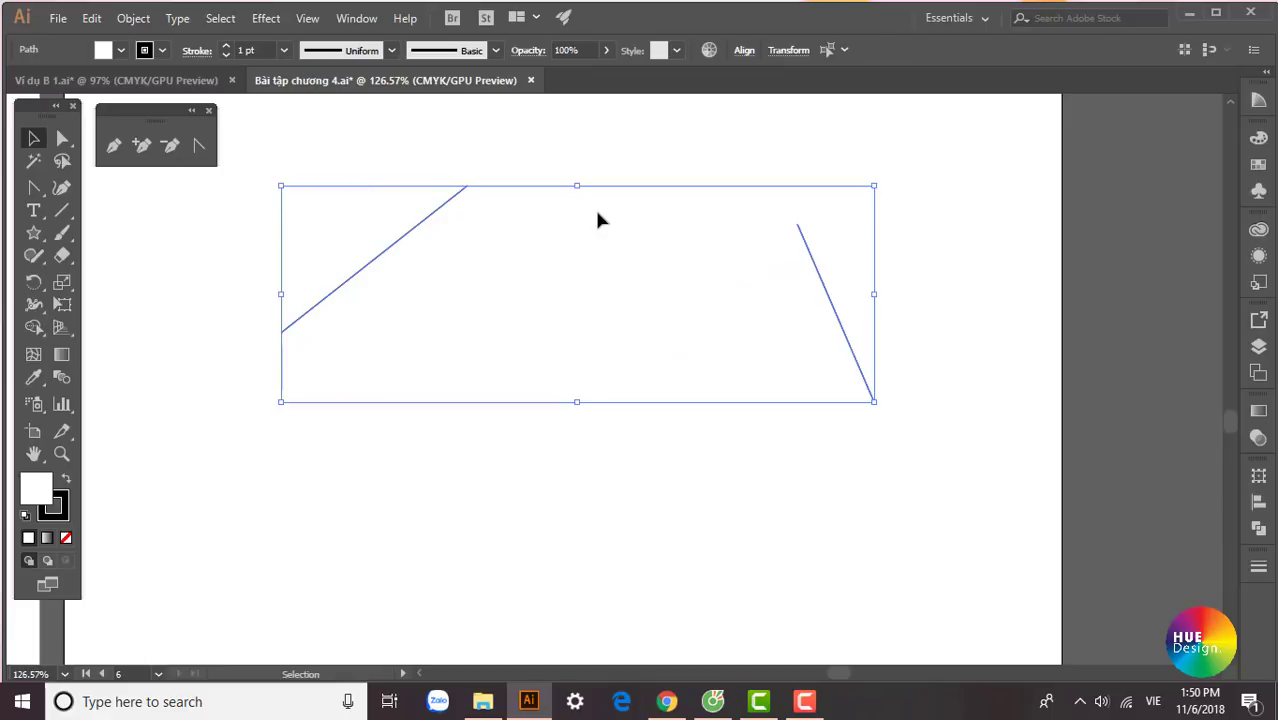
{"action": "key", "text": "Delete"}
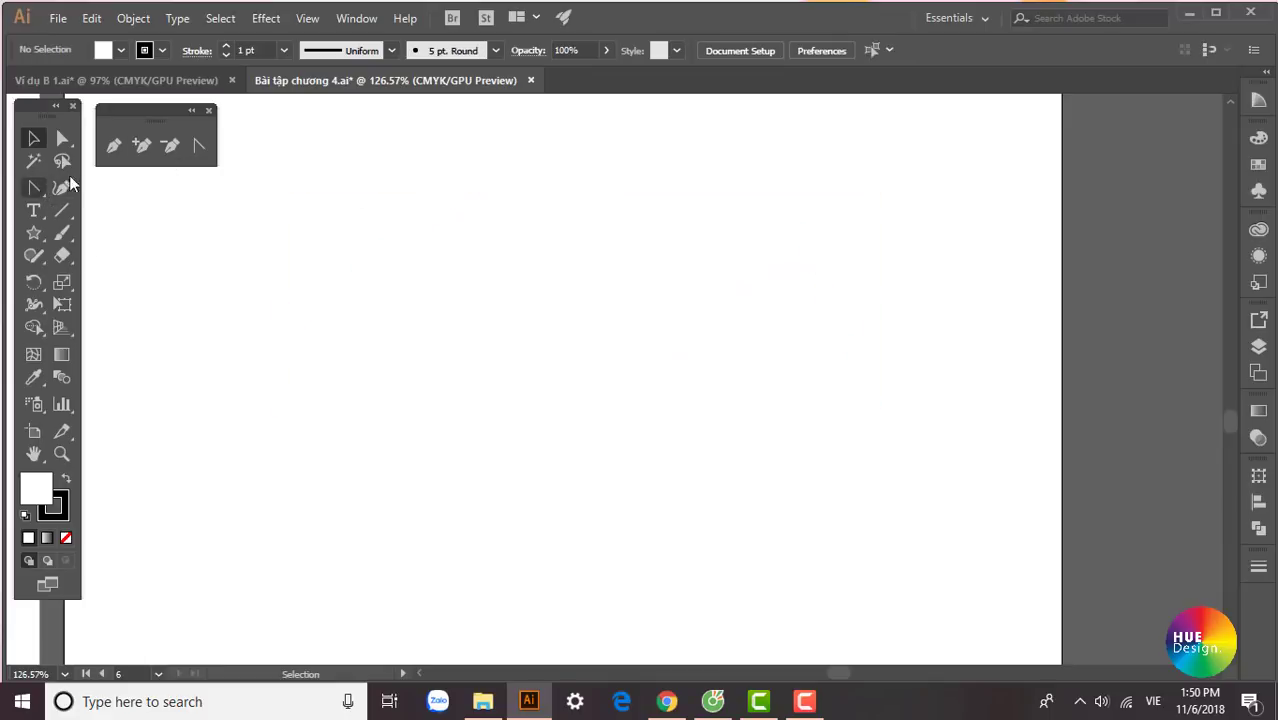
{"action": "left_click", "coordinate": [113, 145]}
{"action": "left_click", "coordinate": [220, 340]}
{"action": "left_click_drag", "start_coordinate": [349, 216], "coordinate": [454, 213]}
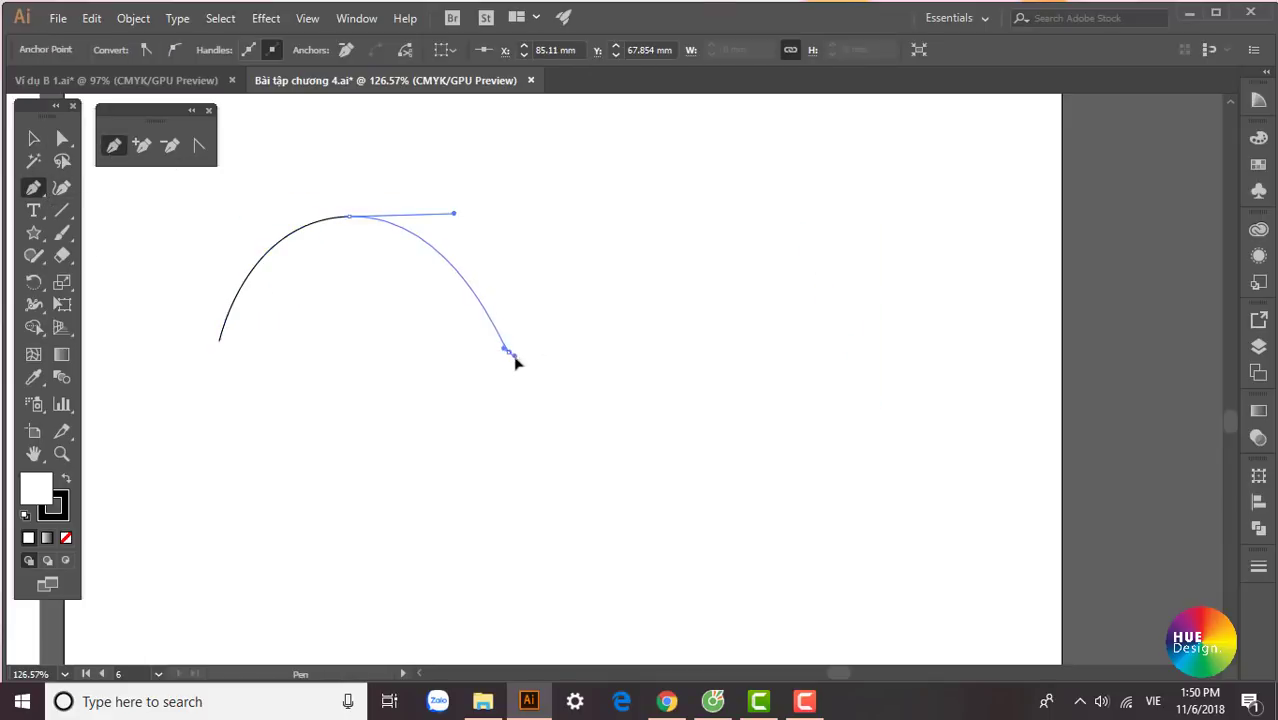
{"action": "left_click_drag", "start_coordinate": [516, 361], "coordinate": [645, 351]}
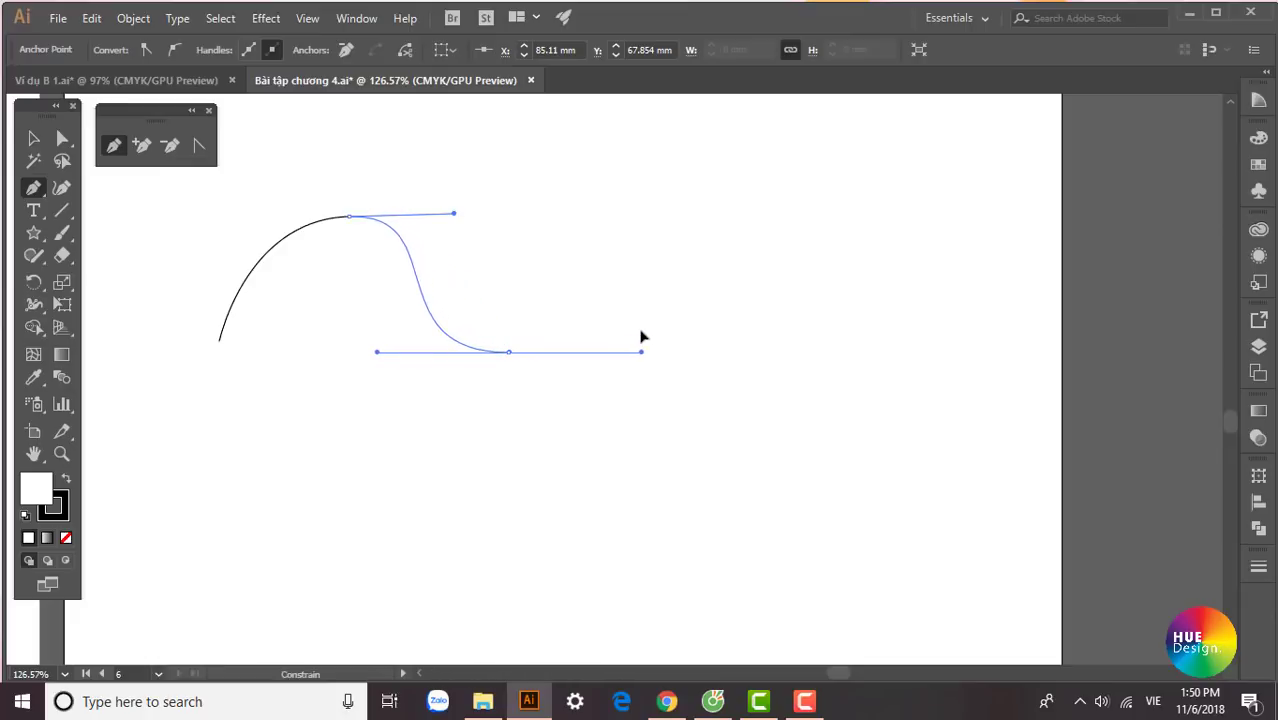
{"action": "left_click", "coordinate": [651, 209]}
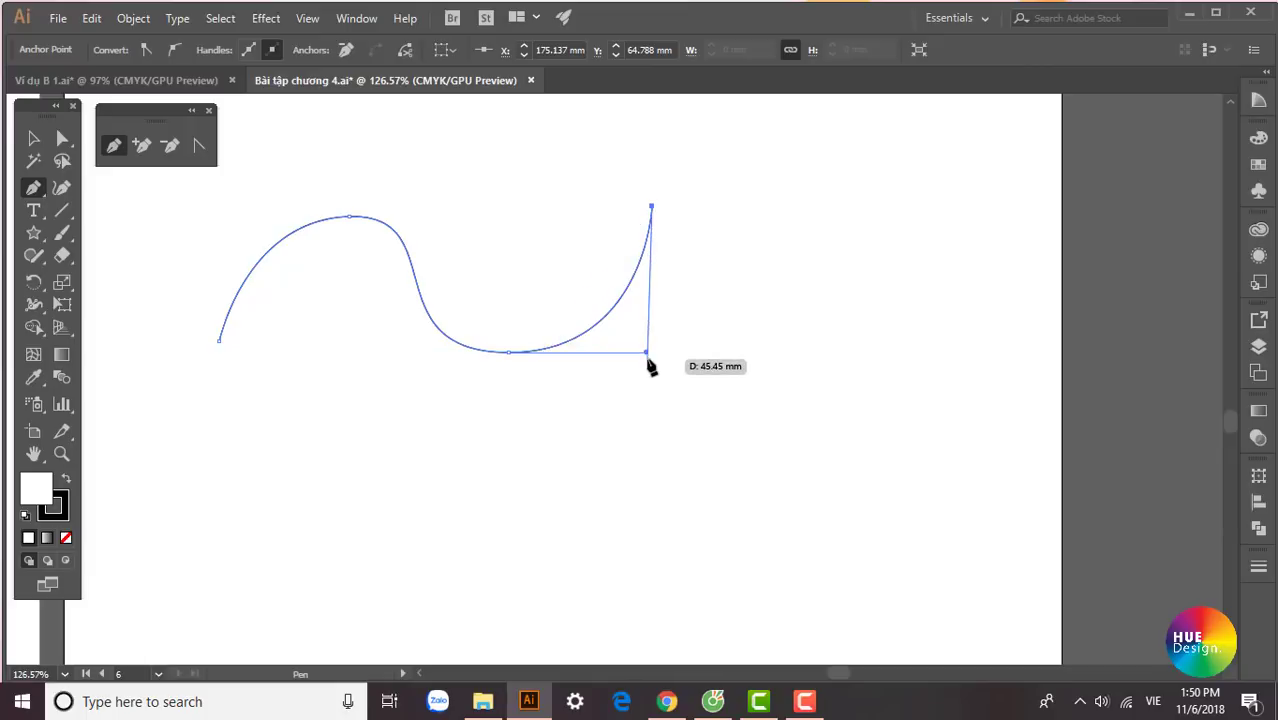
{"action": "key", "text": "alt"}
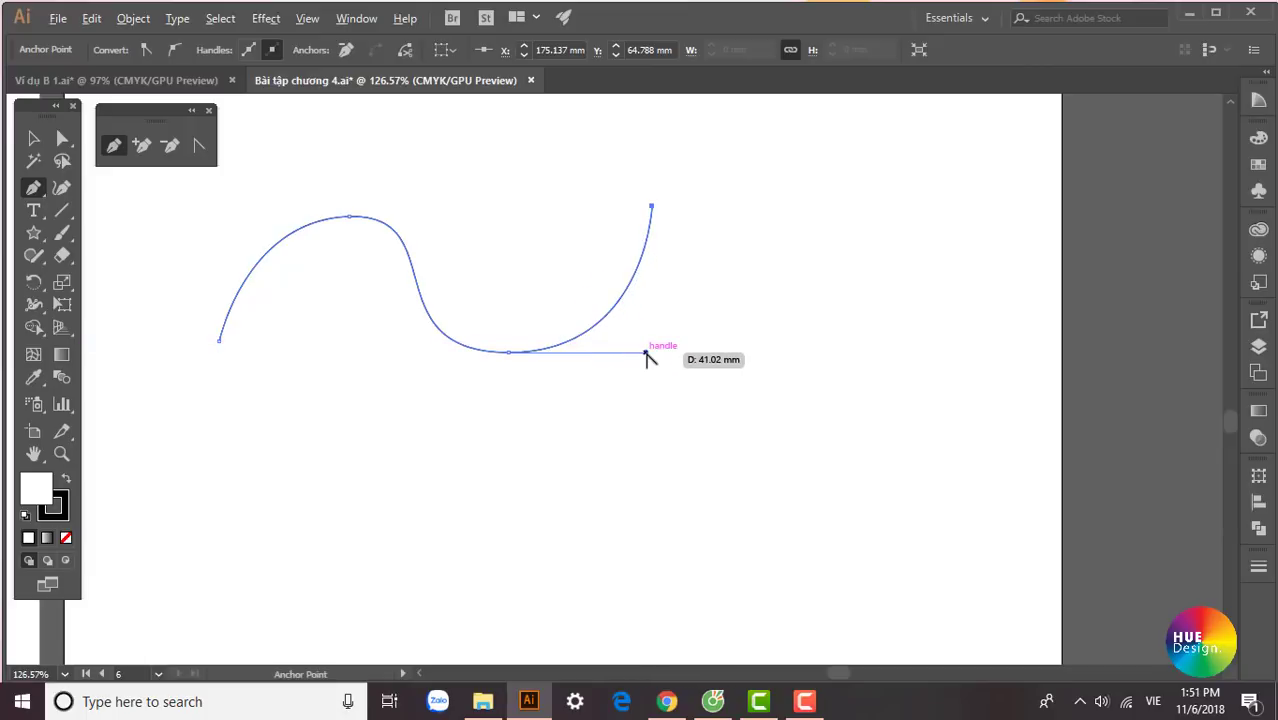
{"action": "left_click_drag", "start_coordinate": [646, 353], "coordinate": [660, 313]}
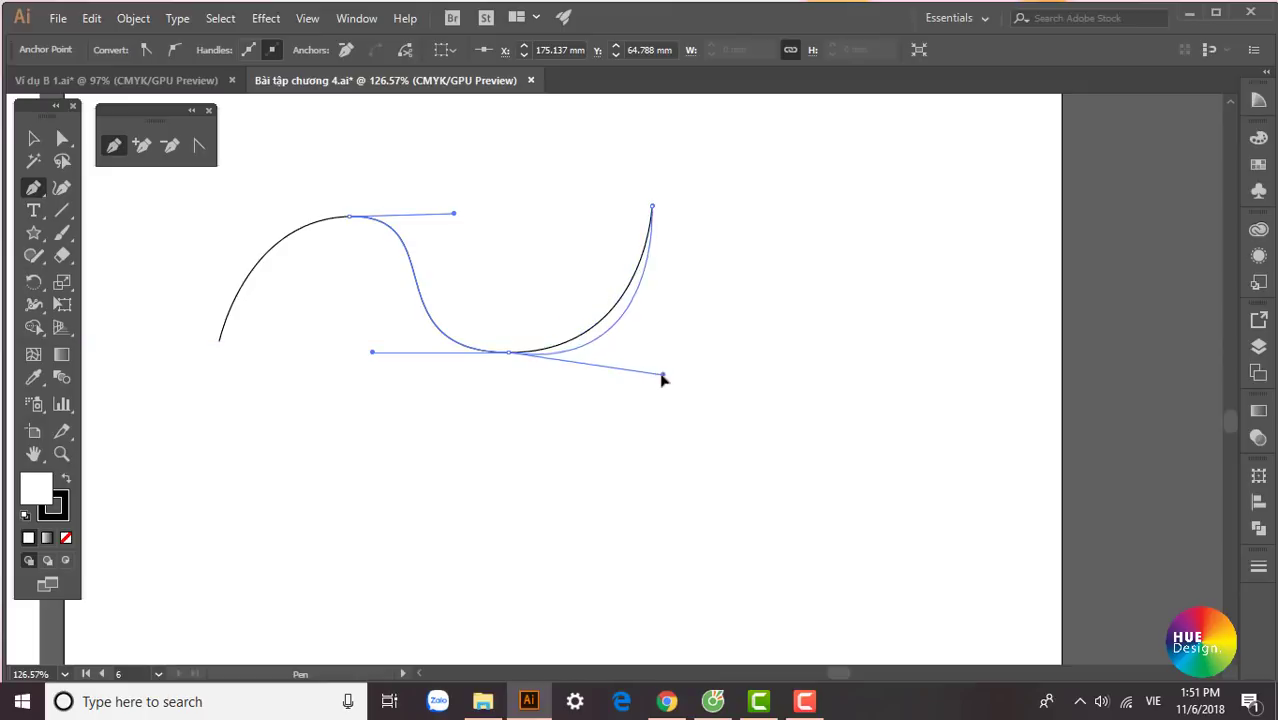
{"action": "mouse_move", "coordinate": [660, 313]}
{"action": "left_mouse_down"}
{"action": "mouse_move", "coordinate": [646, 353]}
{"action": "mouse_move", "coordinate": [676, 353]}
{"action": "left_mouse_up"}
{"action": "left_click", "coordinate": [652, 207]}
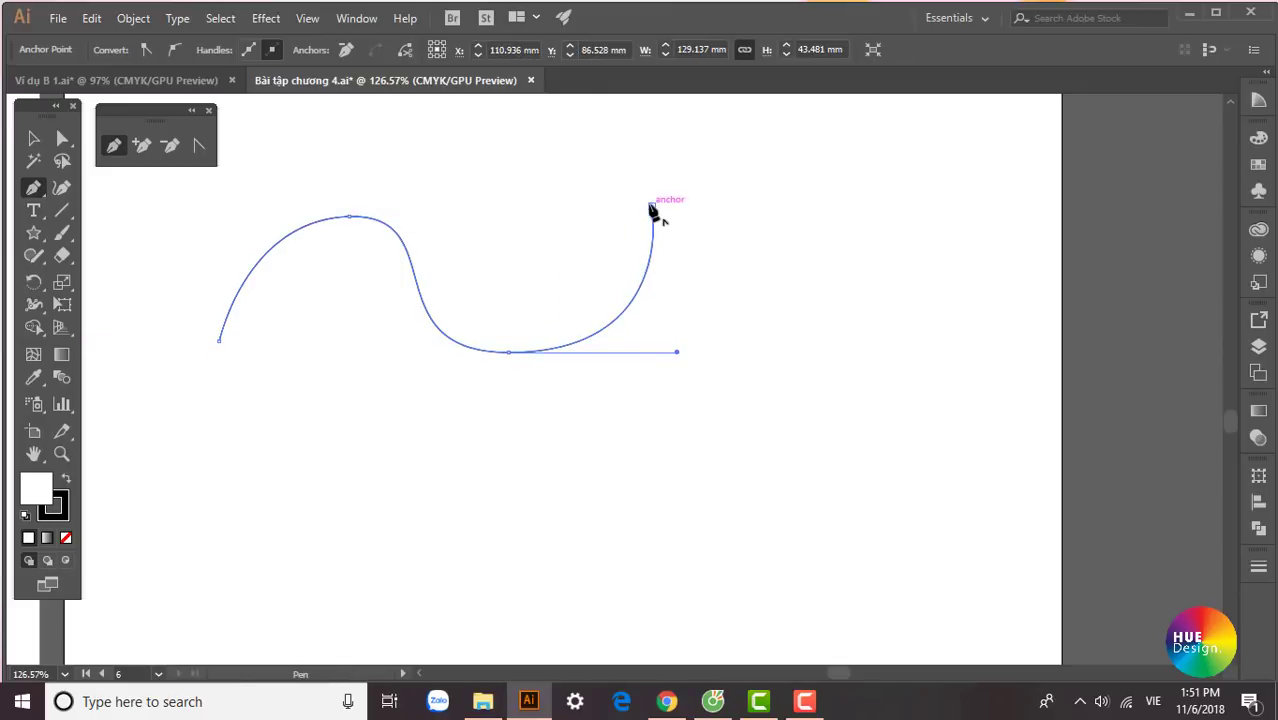
{"action": "left_click_drag", "start_coordinate": [651, 177], "coordinate": [687, 304]}
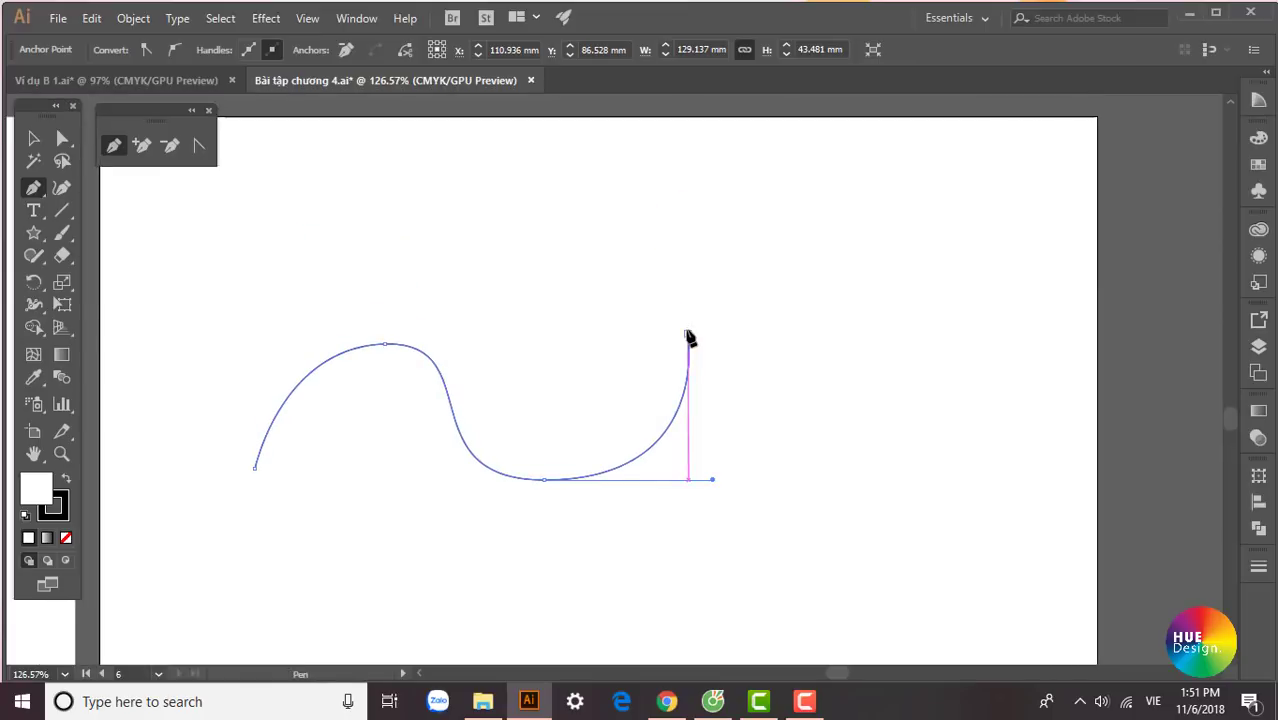
{"action": "left_click", "coordinate": [688, 333]}
{"action": "mouse_move", "coordinate": [623, 229]}
{"action": "left_mouse_down"}
{"action": "mouse_move", "coordinate": [535, 222]}
{"action": "mouse_move", "coordinate": [563, 221]}
{"action": "mouse_move", "coordinate": [563, 198]}
{"action": "left_mouse_up"}
{"action": "left_click_drag", "start_coordinate": [418, 229], "coordinate": [350, 277]}
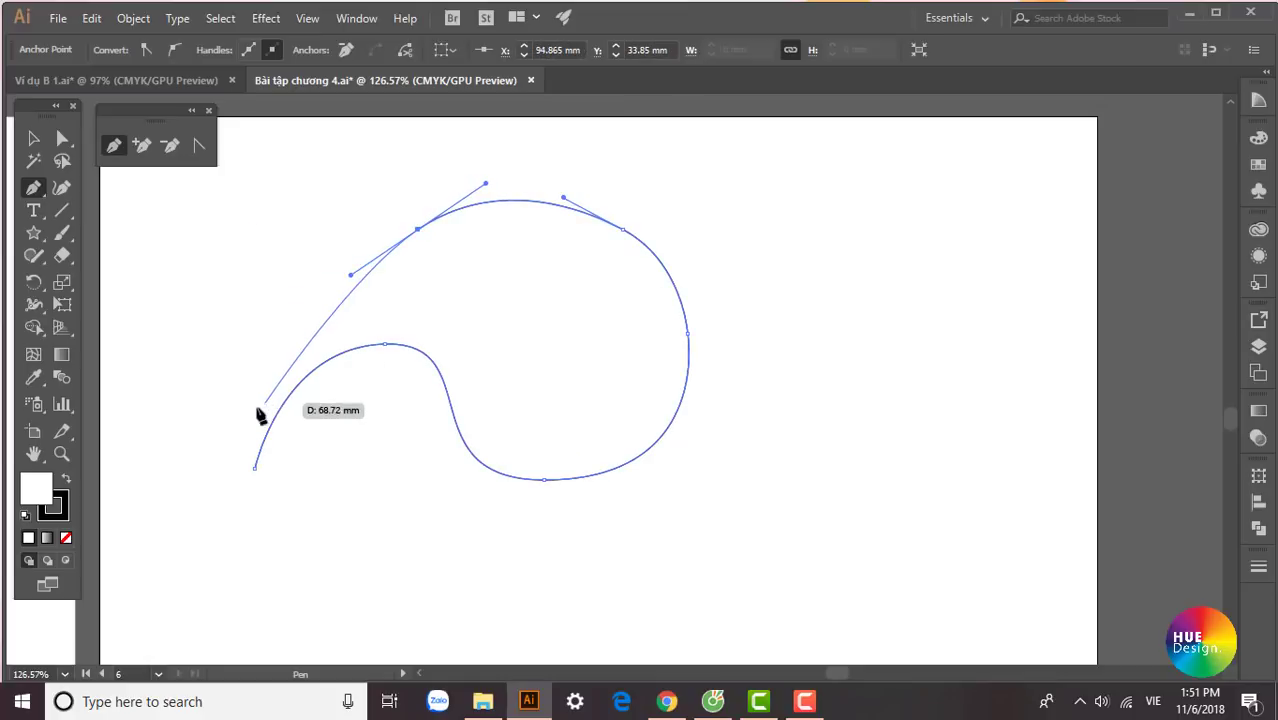
{"action": "left_click_drag", "start_coordinate": [198, 362], "coordinate": [208, 436]}
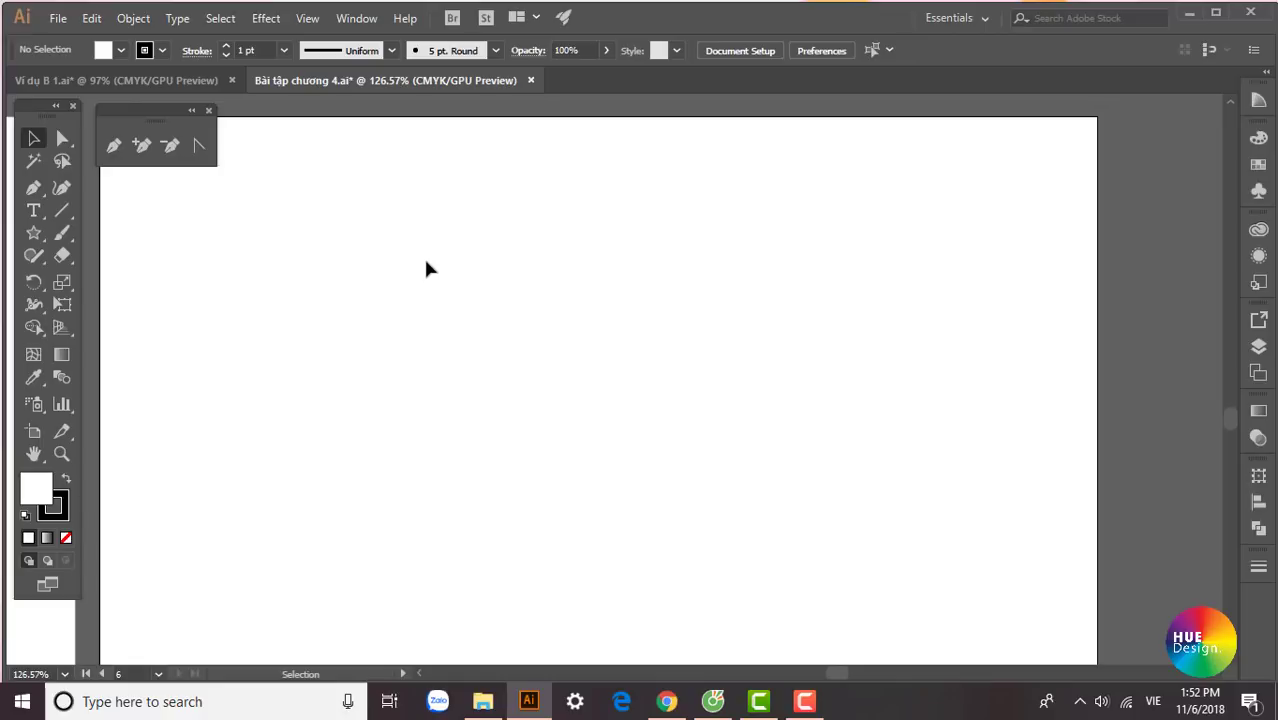
Draw a five-point open zigzag of straight segments with the Pen tool
{"action": "key", "text": "p"}
{"action": "left_click", "coordinate": [288, 325]}
{"action": "left_click", "coordinate": [489, 253]}
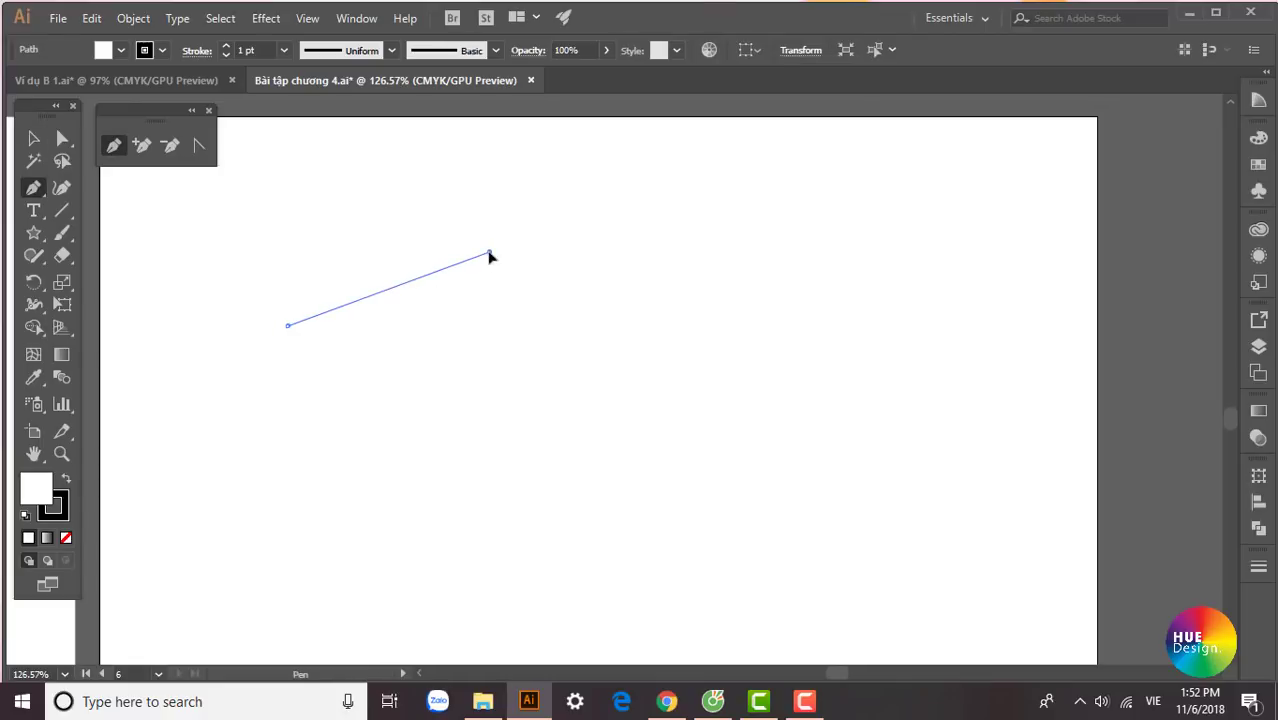
{"action": "left_click", "coordinate": [618, 357]}
{"action": "left_click", "coordinate": [415, 399]}
{"action": "left_click", "coordinate": [581, 522]}
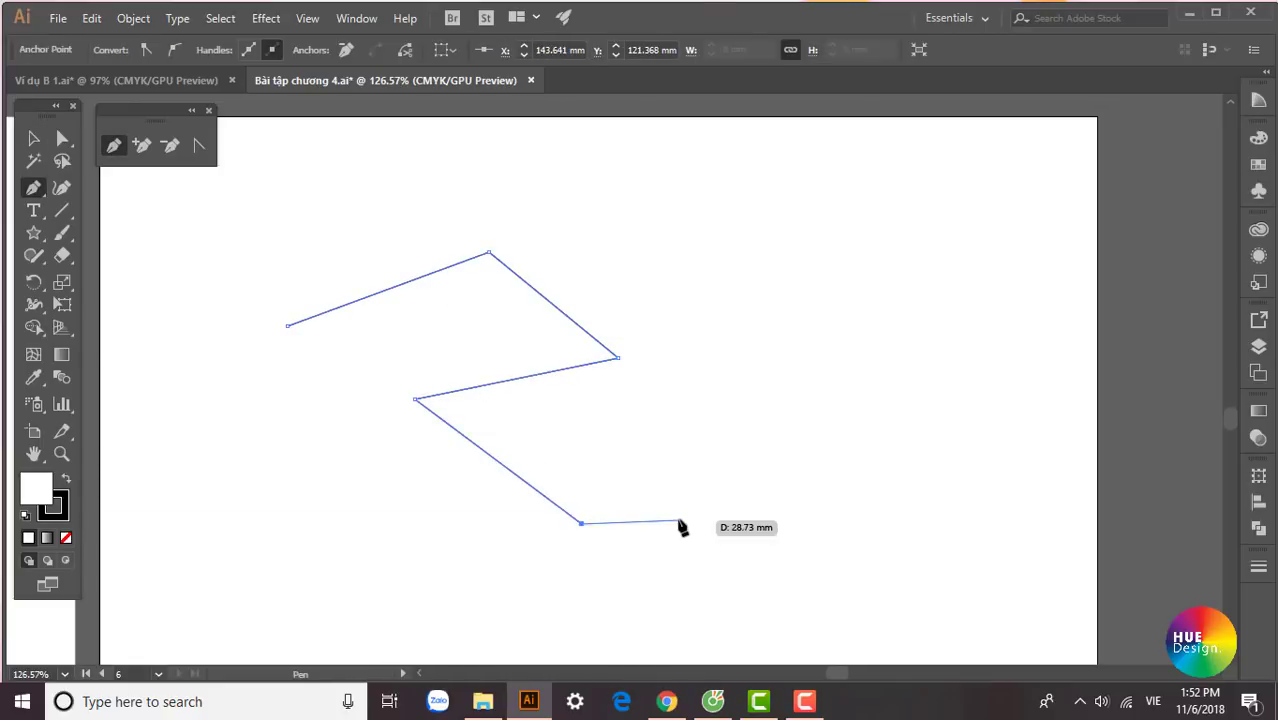
{"action": "key", "text": "Escape"}
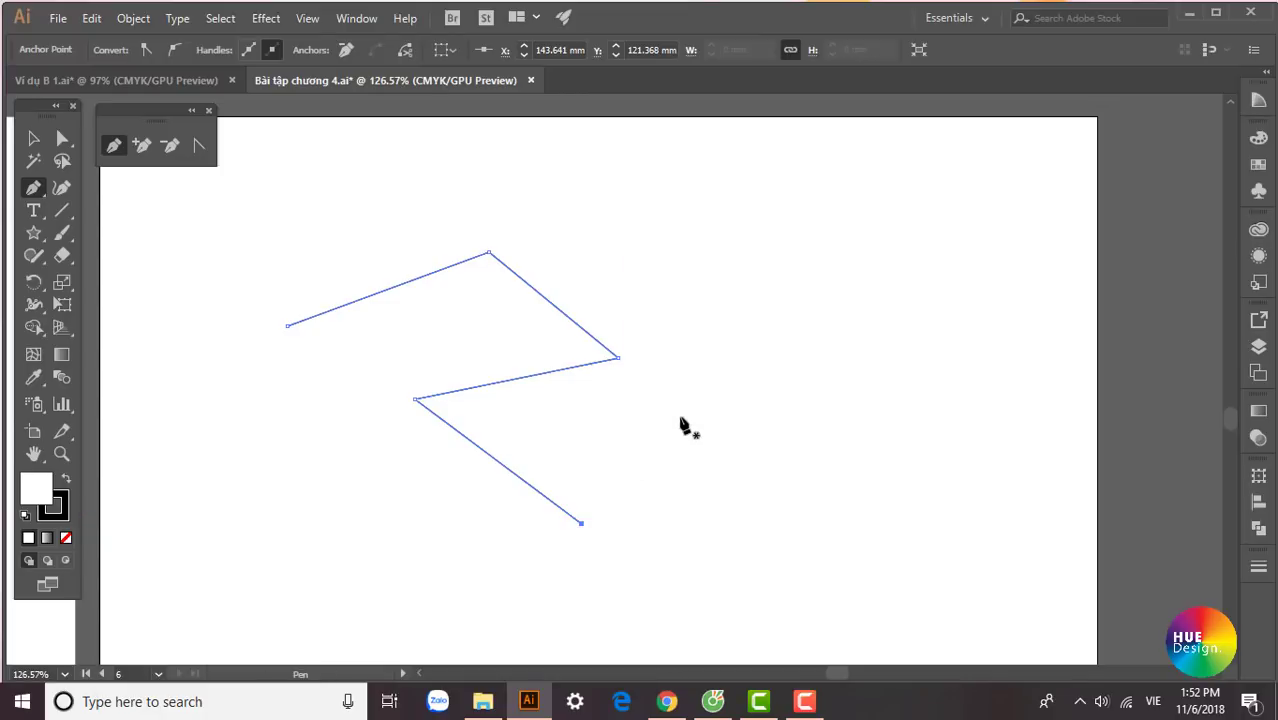
Select the whole zigzag path and return to the Pen tool to continue it
{"action": "key", "text": "v"}
{"action": "left_click", "coordinate": [693, 373]}
{"action": "left_click_drag", "start_coordinate": [599, 437], "coordinate": [562, 416]}
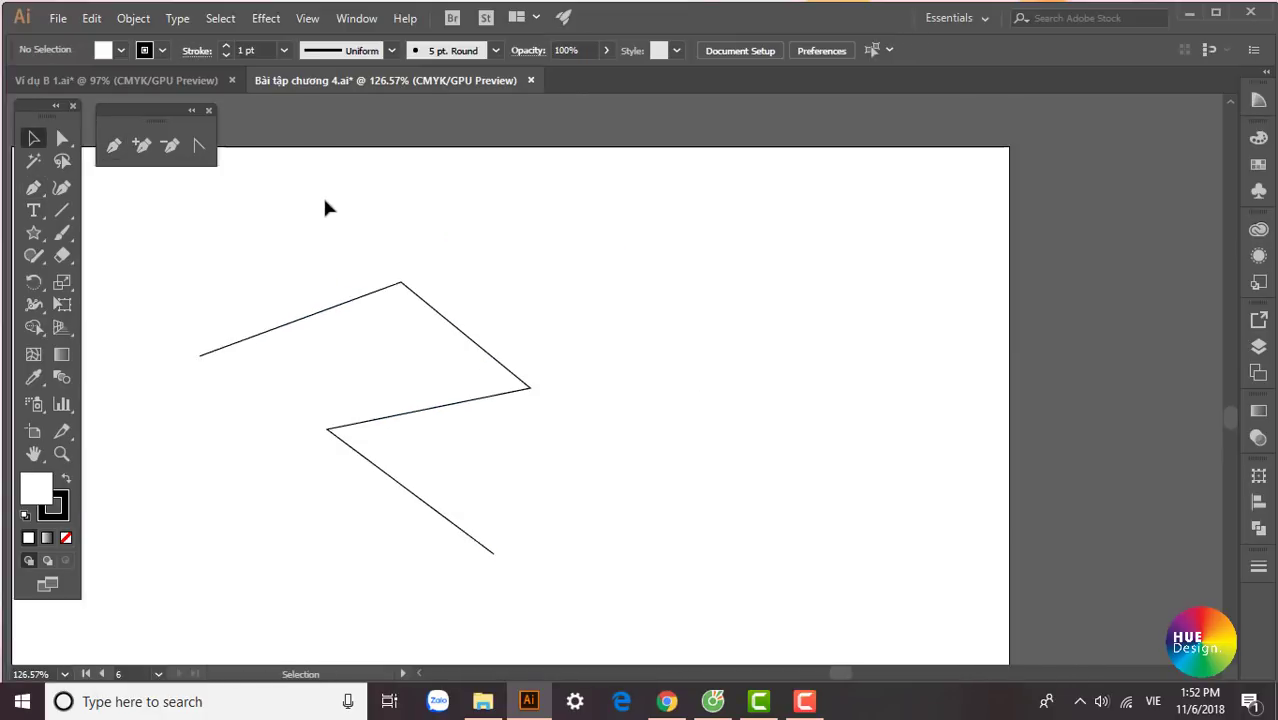
{"action": "left_click_drag", "start_coordinate": [325, 207], "coordinate": [439, 372]}
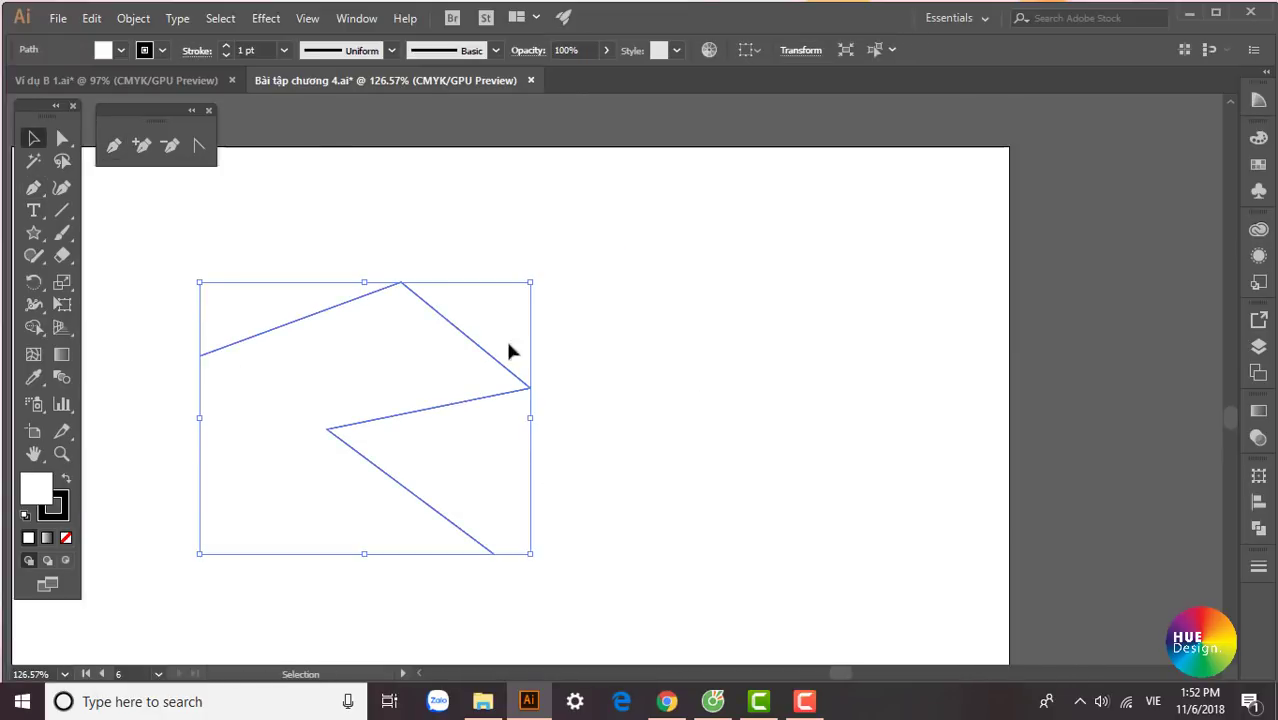
{"action": "scroll", "coordinate": [535, 437], "scroll_direction": "down", "scroll_amount": 1}
{"action": "scroll", "coordinate": [535, 437], "scroll_direction": "left", "scroll_amount": 1}
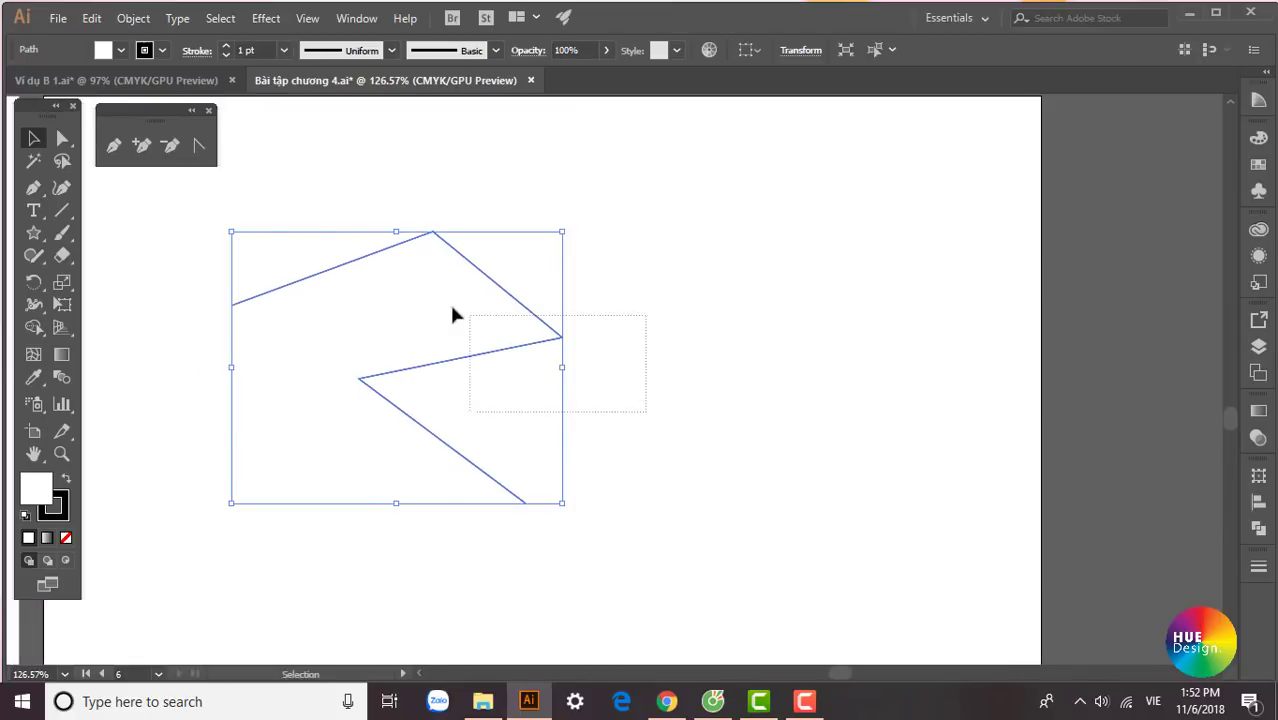
{"action": "left_click", "coordinate": [113, 145]}
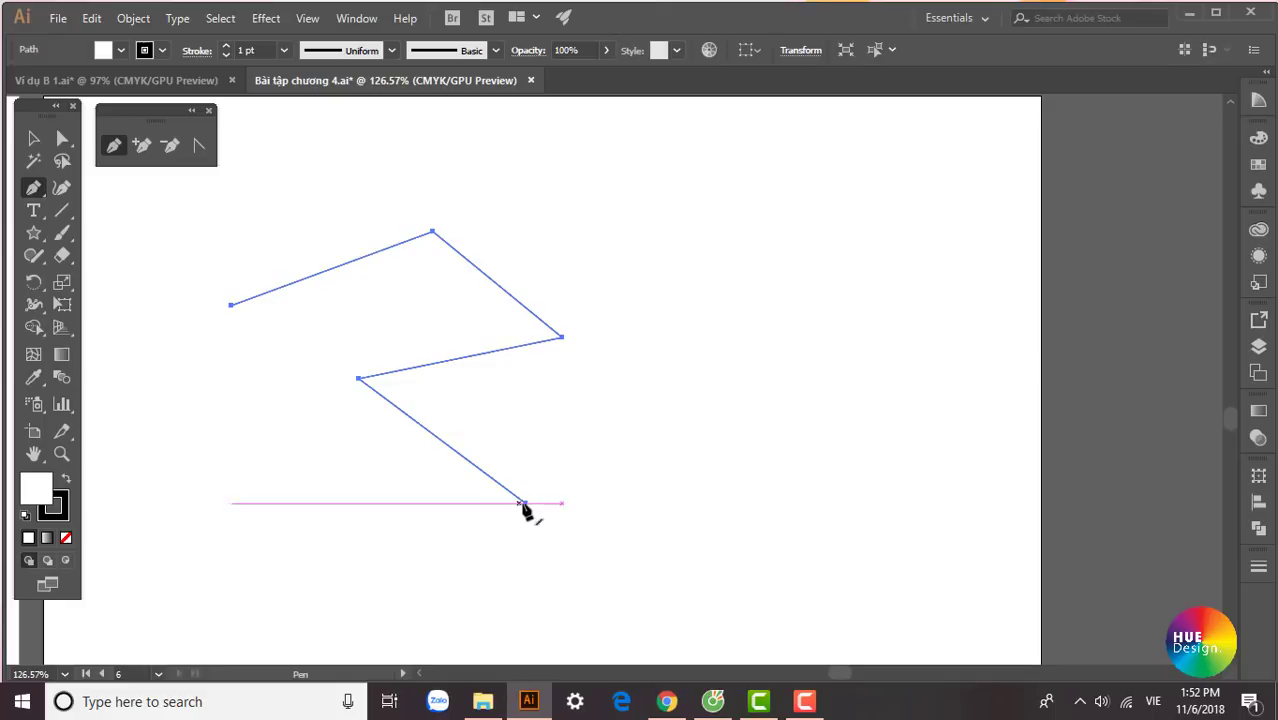
Extend the zigzag from its lower end with five corner points into an inward spiral
{"action": "left_click", "coordinate": [526, 503]}
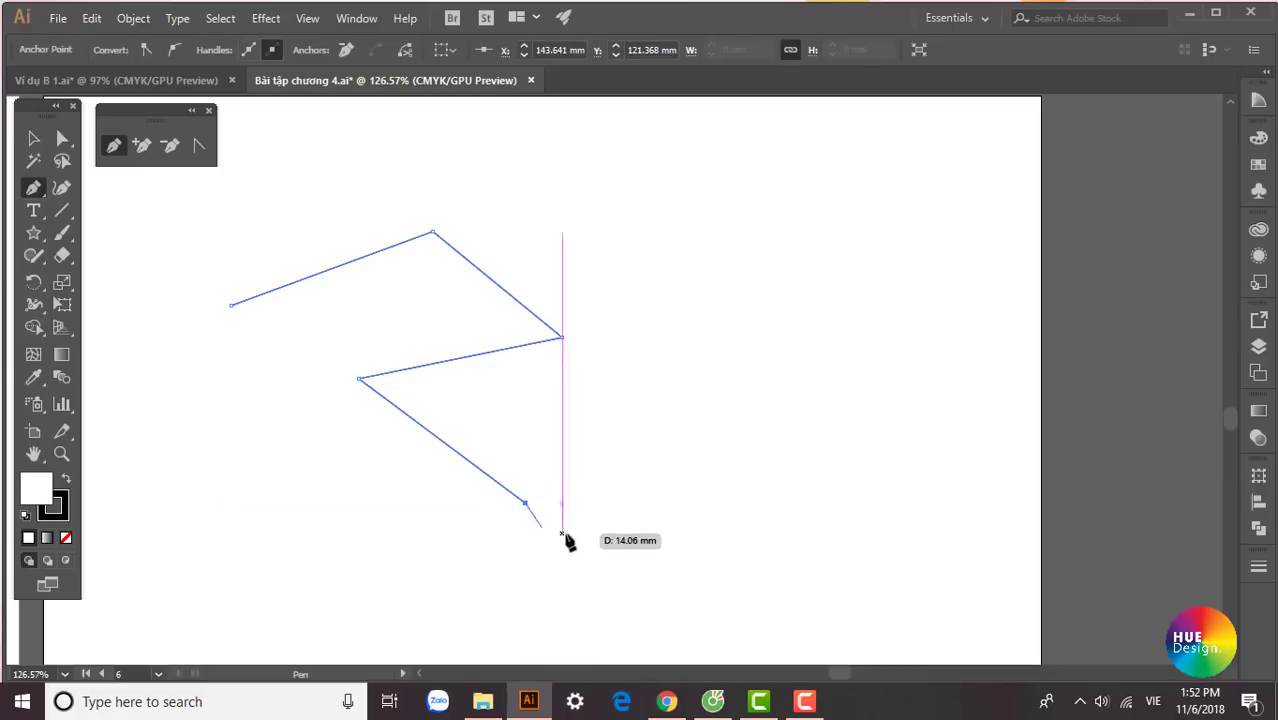
{"action": "left_click", "coordinate": [716, 461]}
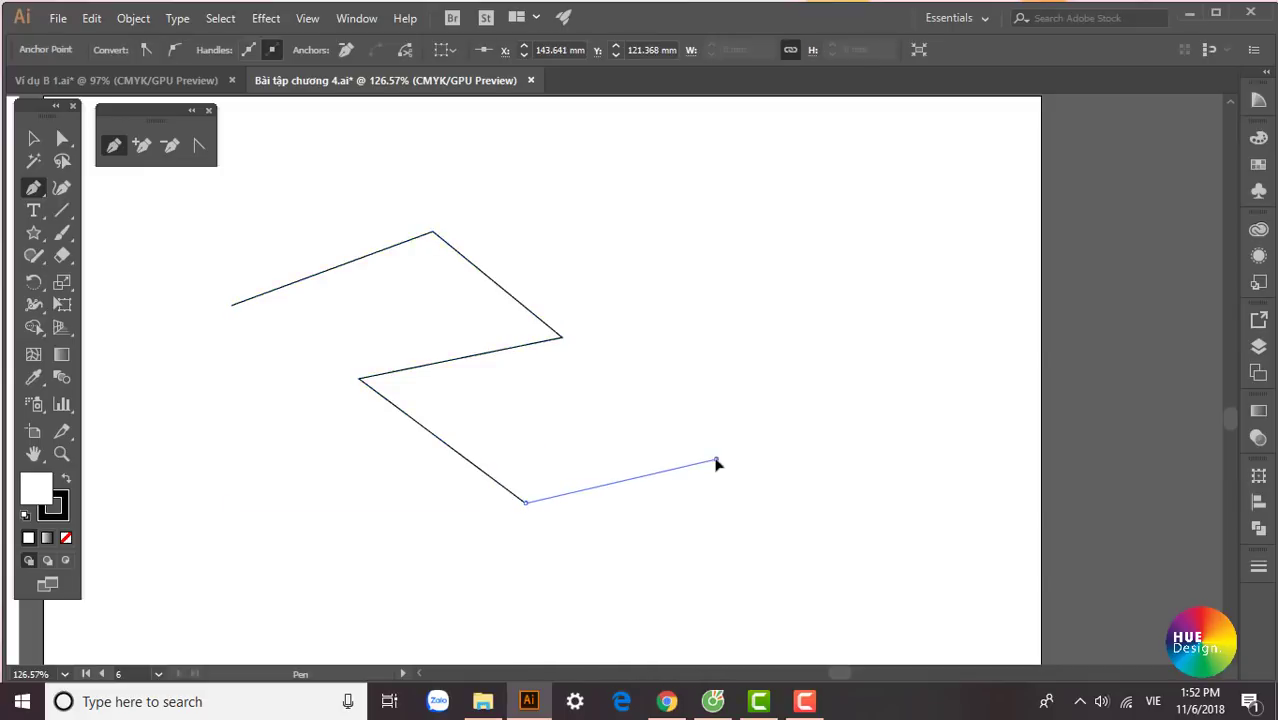
{"action": "left_click", "coordinate": [580, 357]}
{"action": "left_click", "coordinate": [415, 387]}
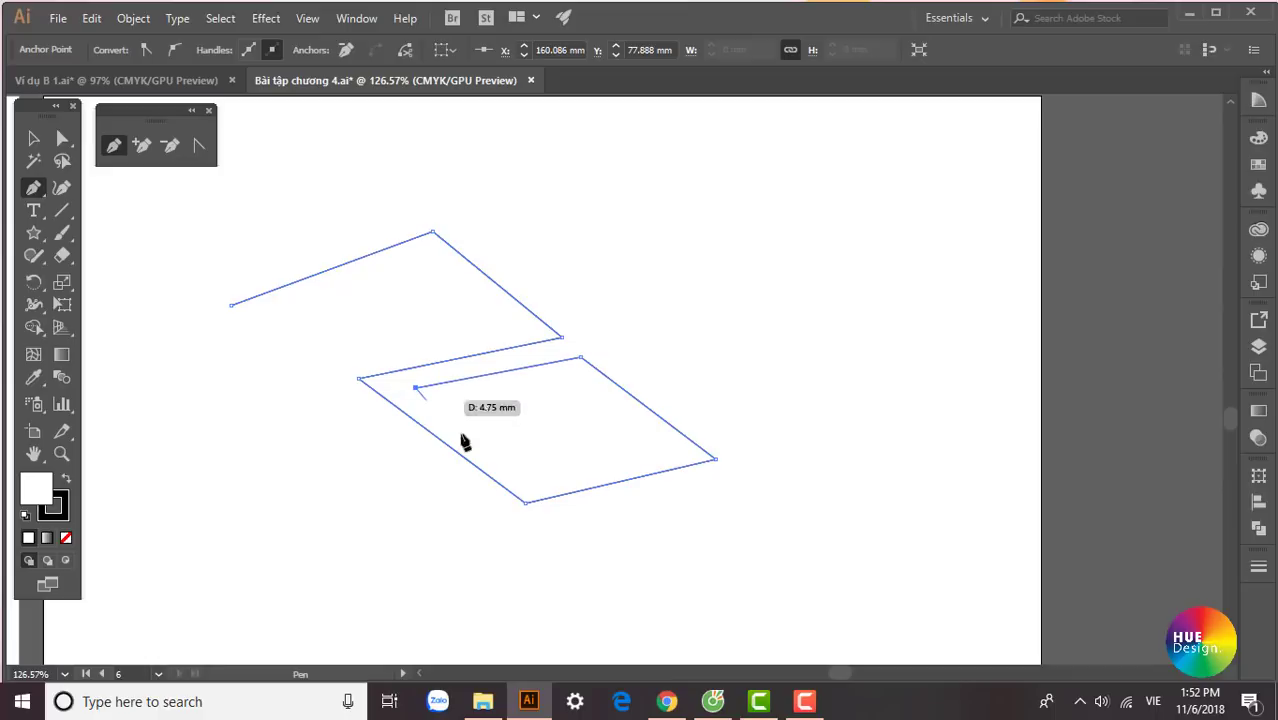
{"action": "left_click", "coordinate": [536, 472]}
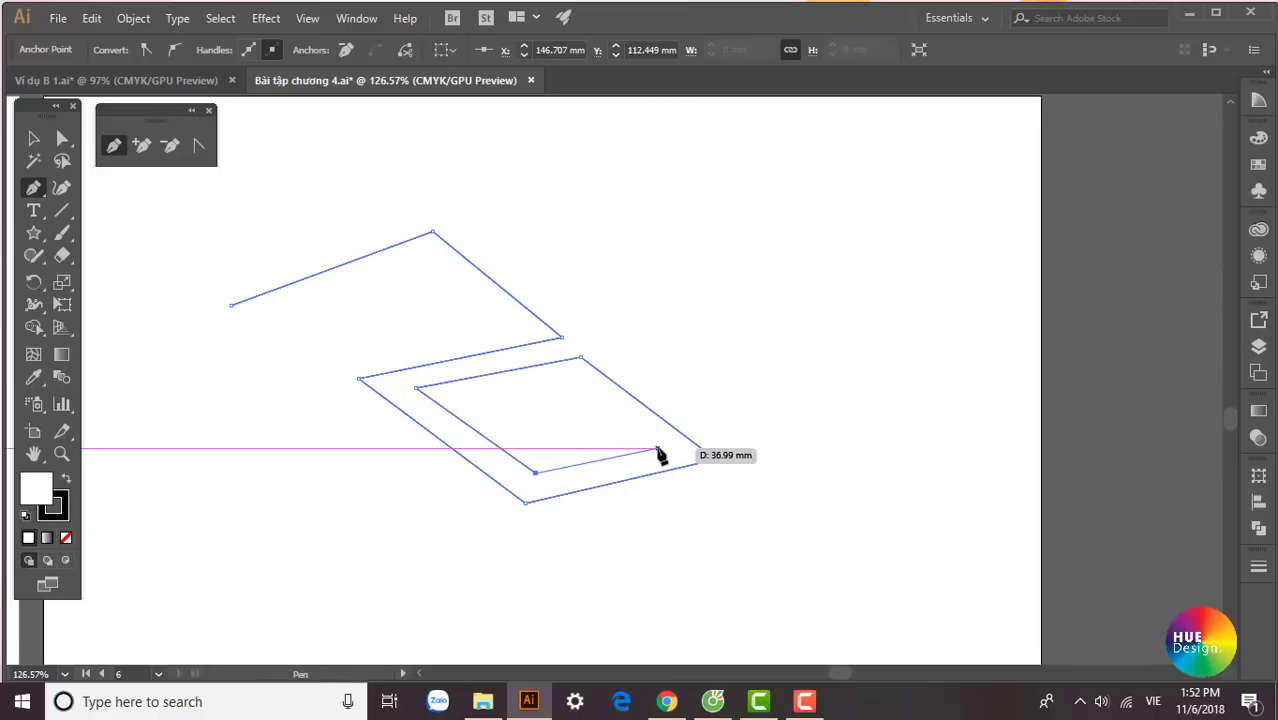
{"action": "left_click", "coordinate": [657, 449]}
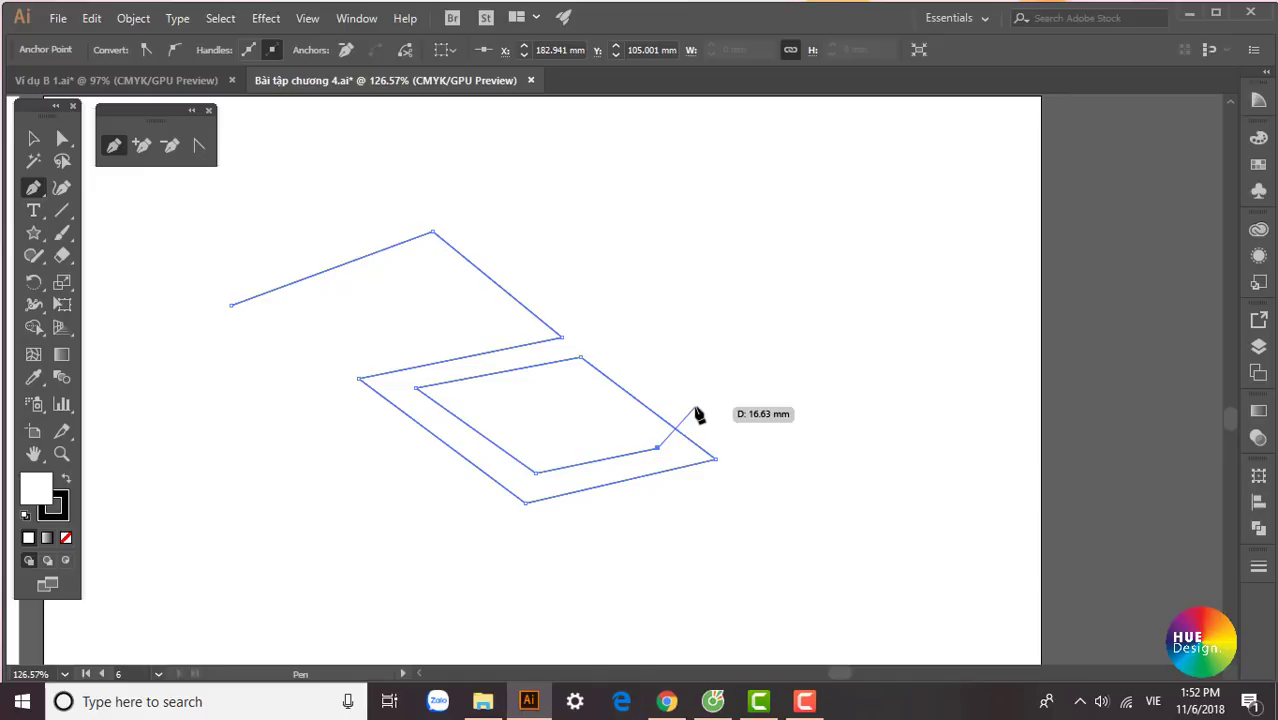
{"action": "key", "text": "Escape"}
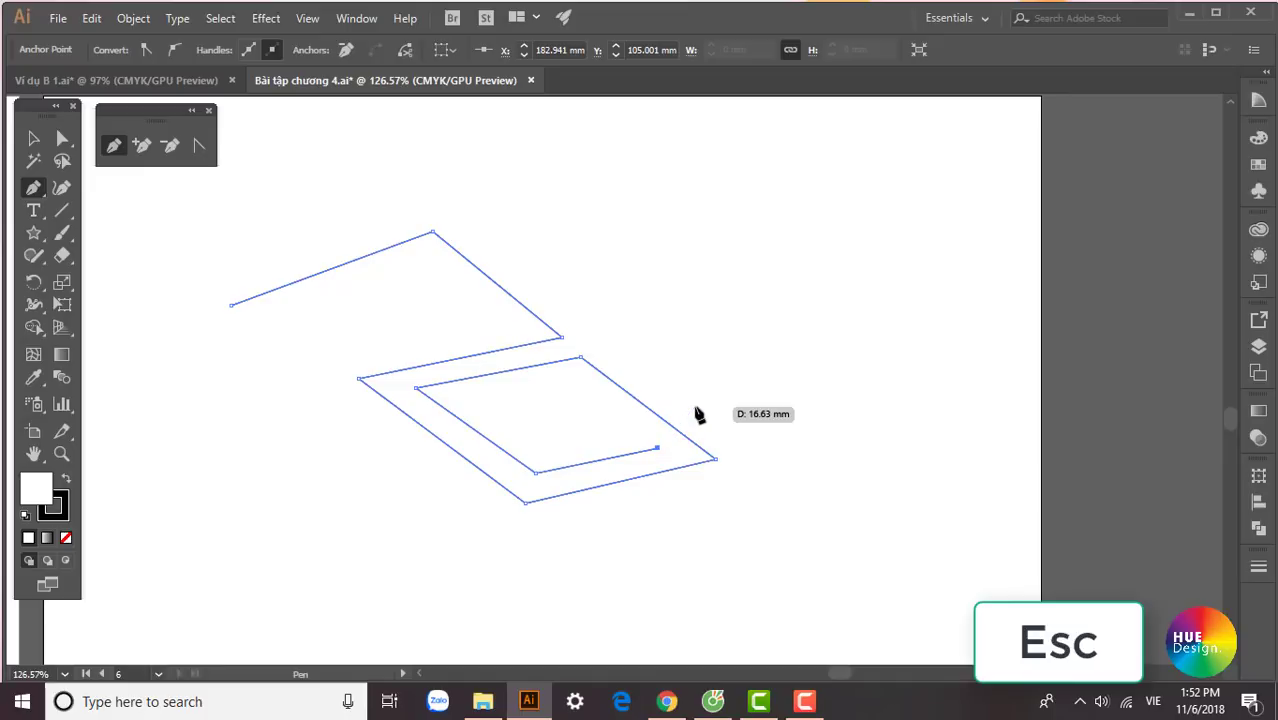
Deselect the spiral and move its left endpoint slightly upward
{"action": "left_click", "coordinate": [33, 138]}
{"action": "left_click", "coordinate": [307, 262]}
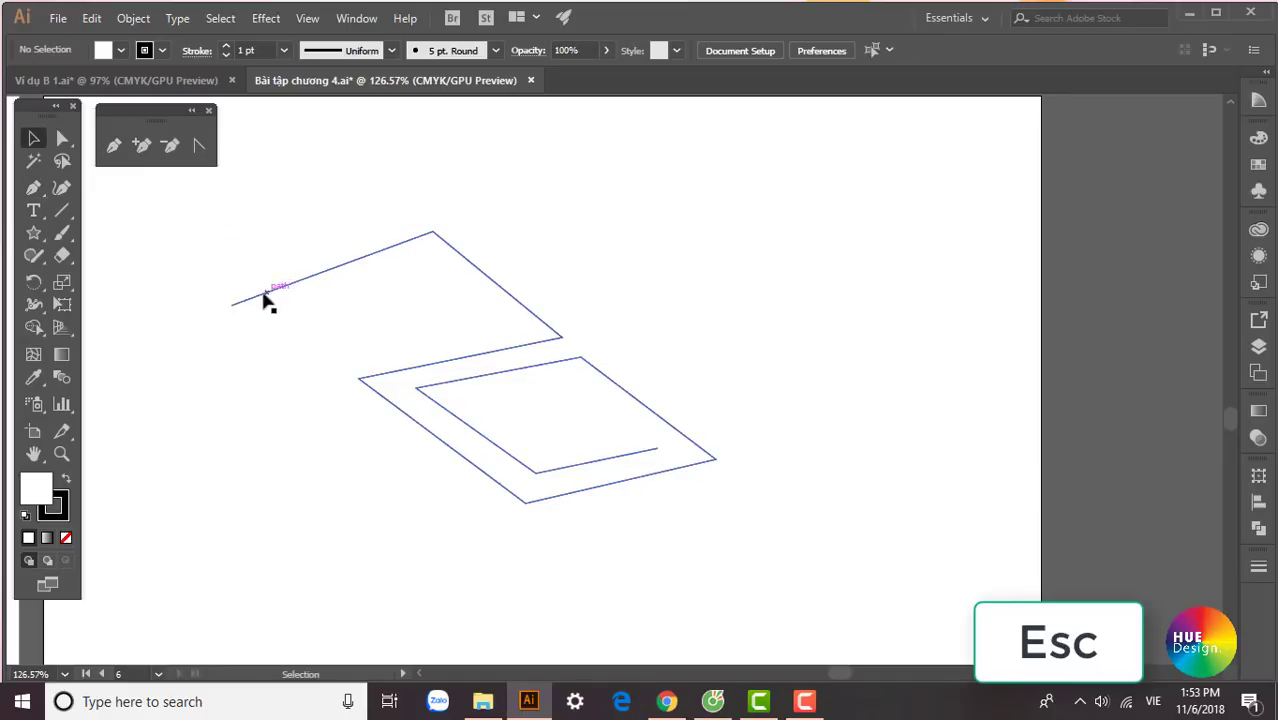
{"action": "key", "text": "p"}
{"action": "left_click_drag", "start_coordinate": [232, 303], "coordinate": [218, 282]}
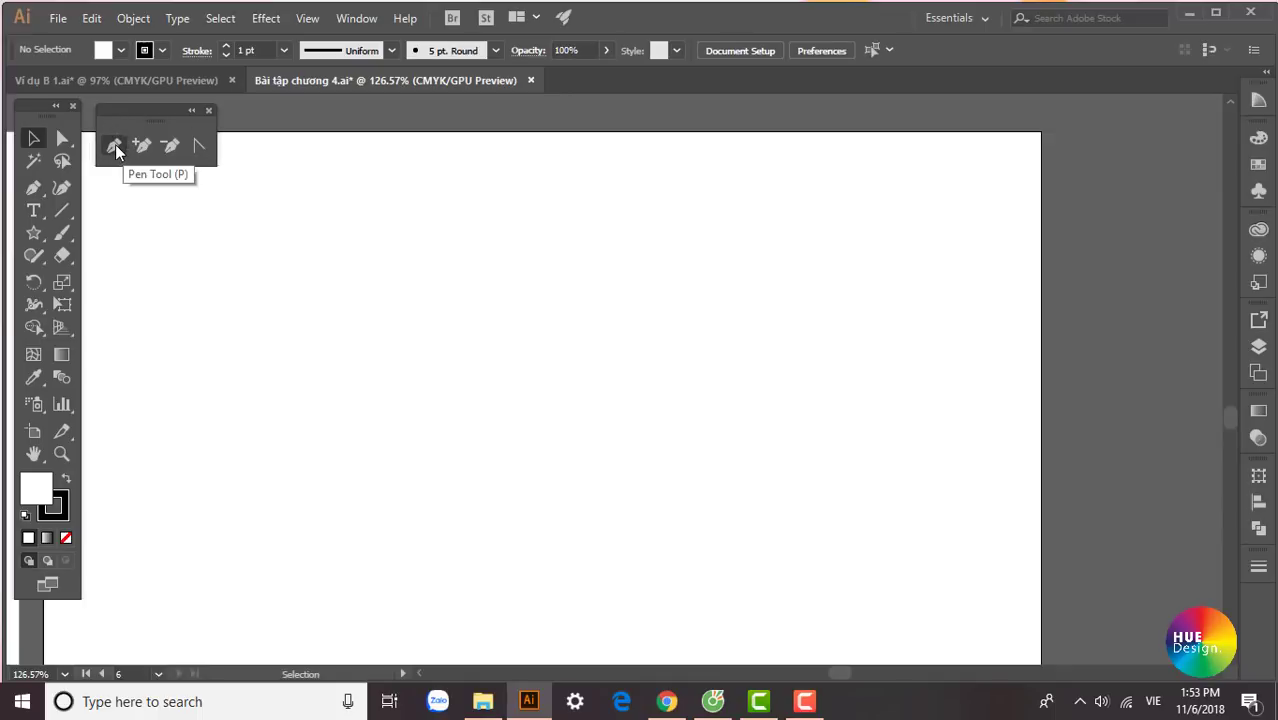
Draw a two-crested smooth wave and join its ends with a straight segment using Ctrl+J
{"action": "left_click", "coordinate": [115, 144]}
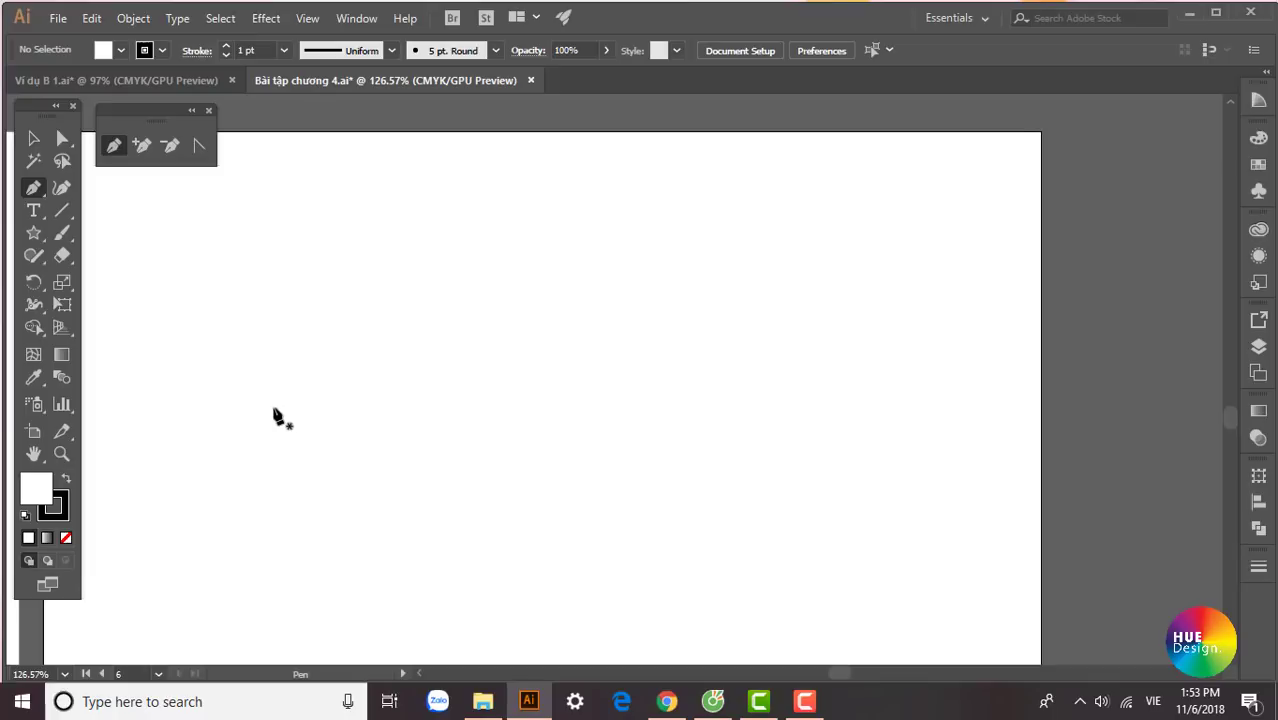
{"action": "left_click", "coordinate": [225, 316]}
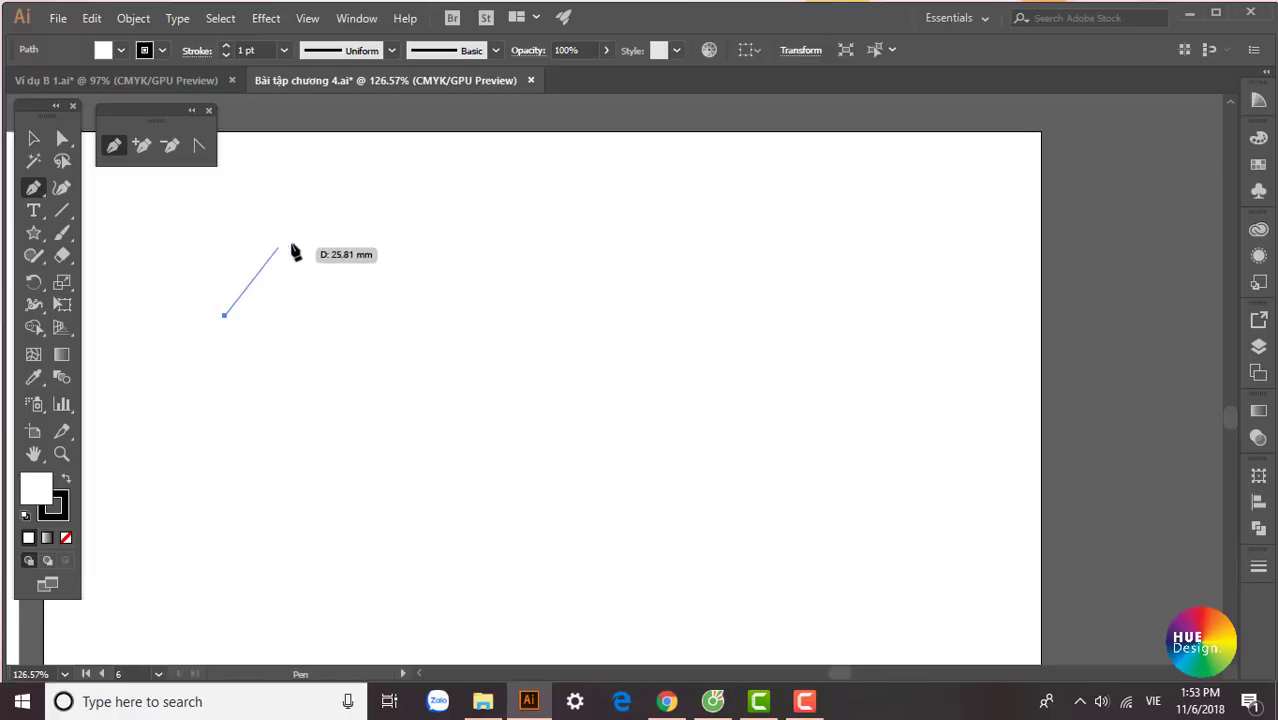
{"action": "left_click_drag", "start_coordinate": [320, 239], "coordinate": [414, 243]}
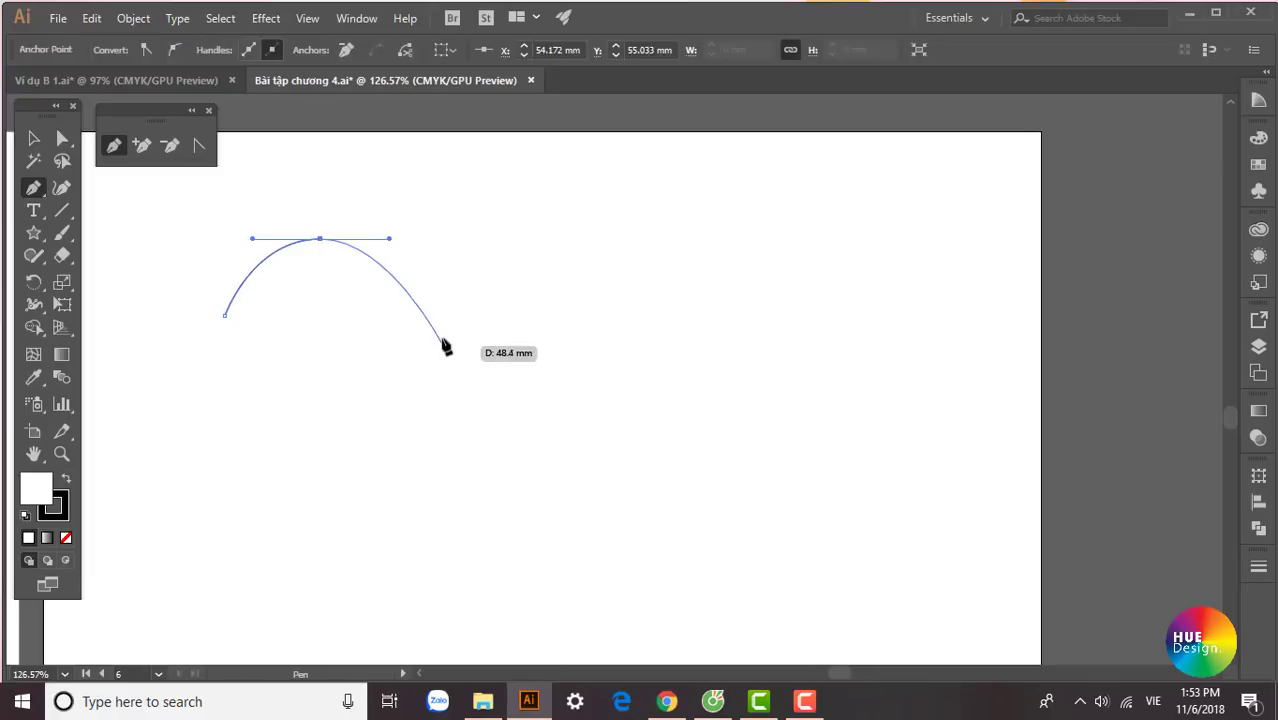
{"action": "mouse_move", "coordinate": [848, 285]}
{"action": "left_mouse_down"}
{"action": "mouse_move", "coordinate": [721, 289]}
{"action": "mouse_move", "coordinate": [630, 249]}
{"action": "mouse_move", "coordinate": [718, 294]}
{"action": "mouse_move", "coordinate": [835, 313]}
{"action": "mouse_move", "coordinate": [846, 283]}
{"action": "mouse_move", "coordinate": [879, 308]}
{"action": "left_mouse_up"}
{"action": "left_click", "coordinate": [866, 285], "text": "ctrl"}
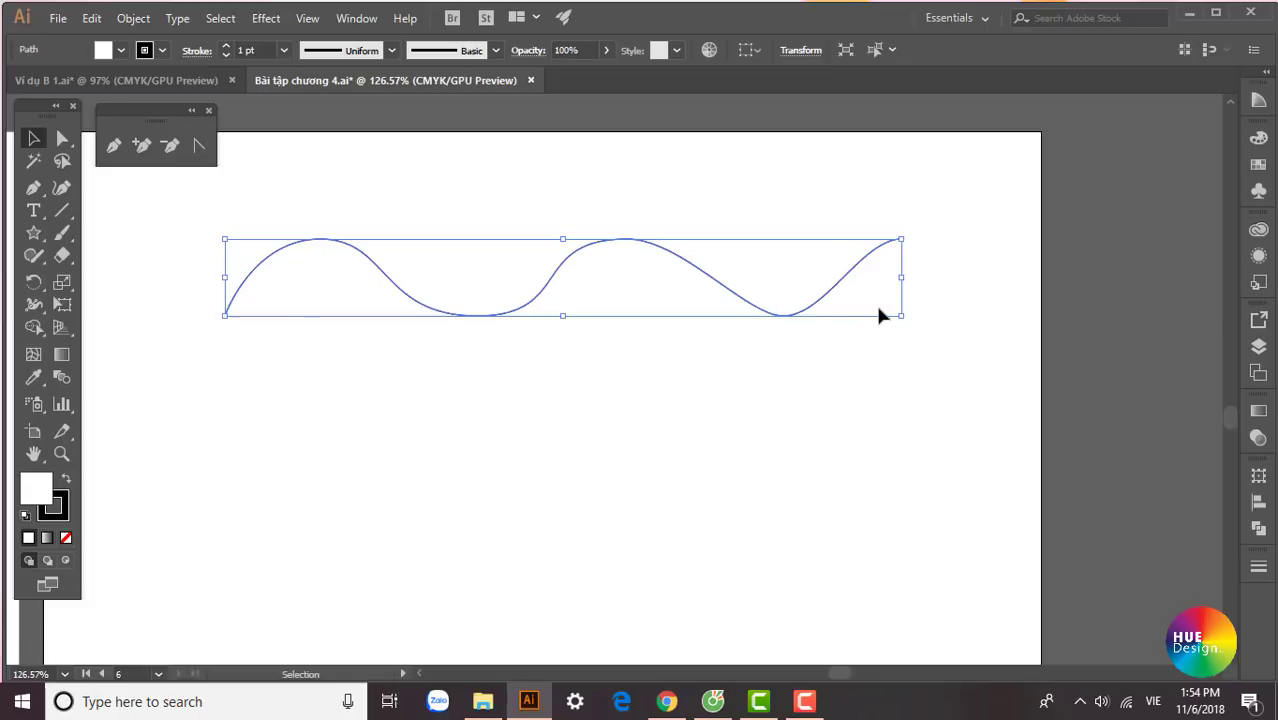
{"action": "key", "text": "ctrl+j"}
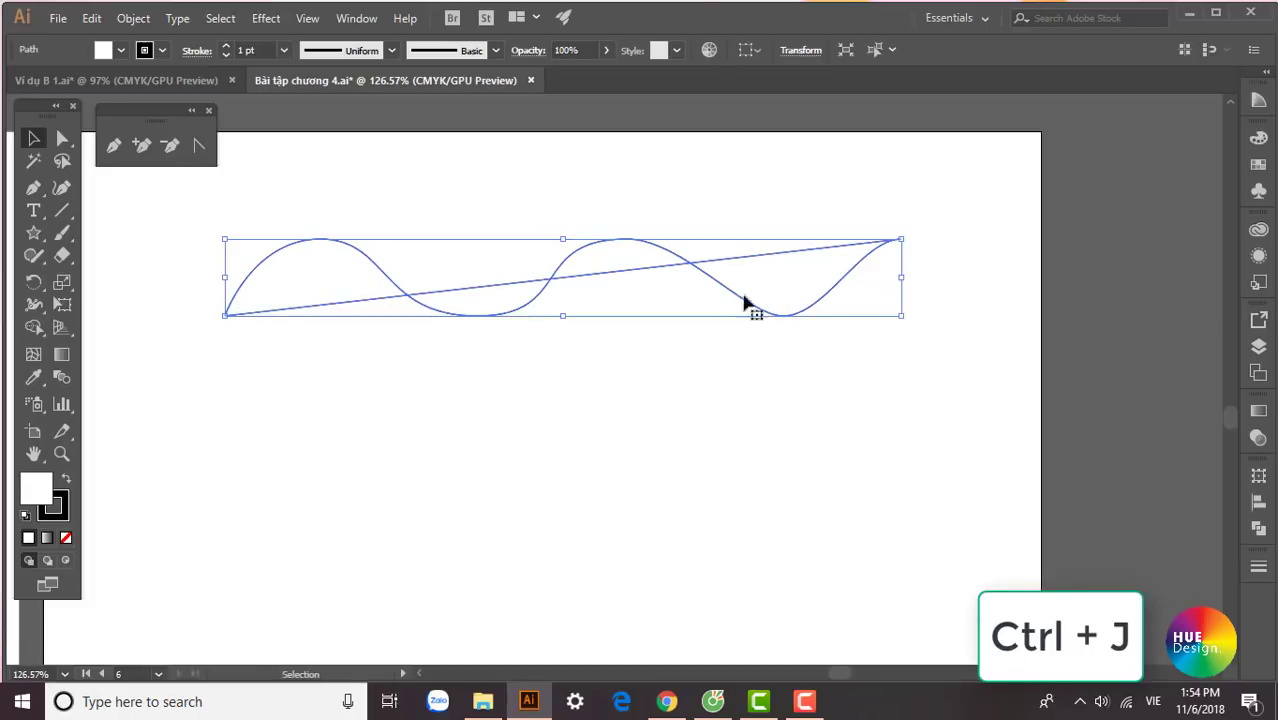
{"action": "left_click", "coordinate": [679, 362]}
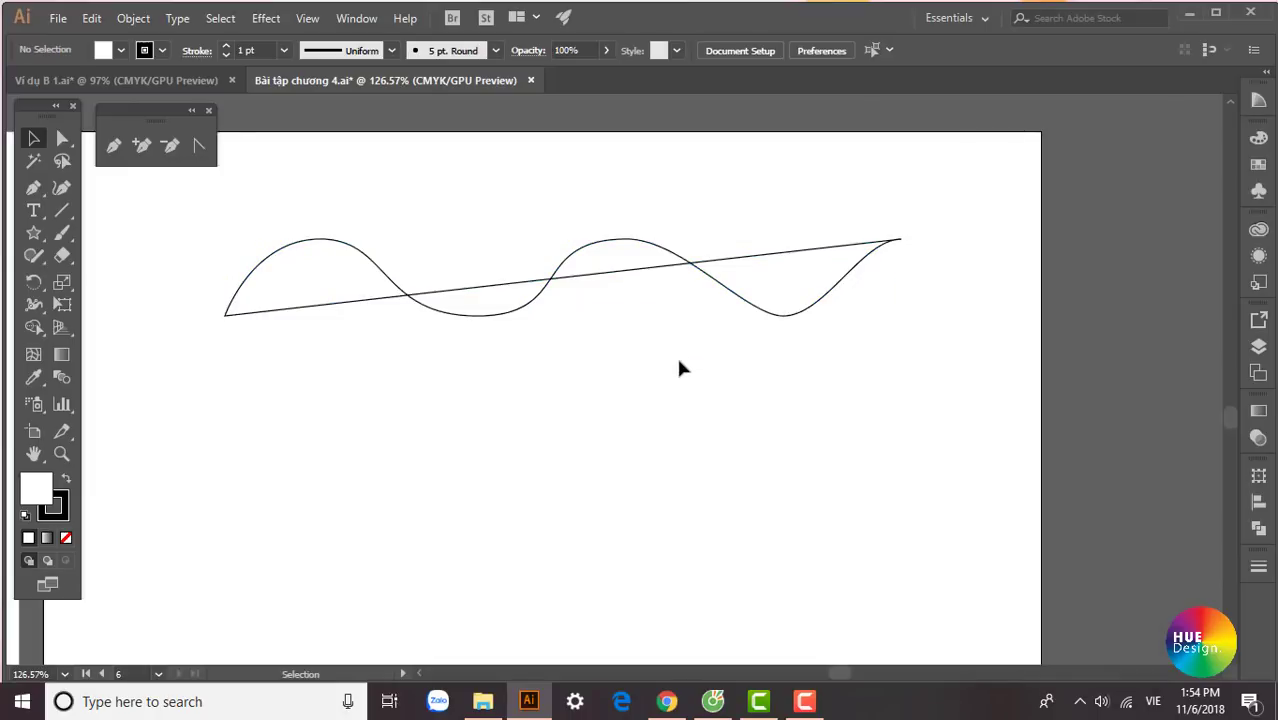
Draw a rounded path, close it with Ctrl+J, and fill it yellow from Swatches
{"action": "left_click", "coordinate": [116, 143]}
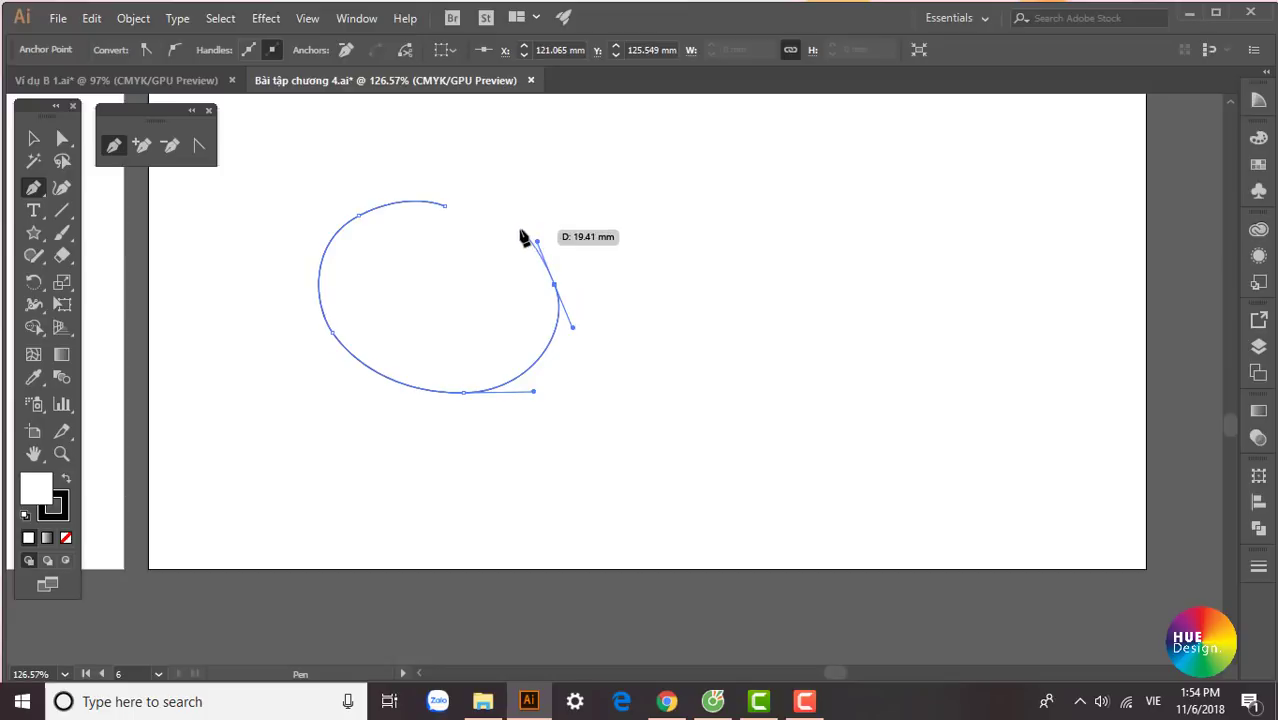
{"action": "key", "text": "ctrl"}
{"action": "key", "text": "v"}
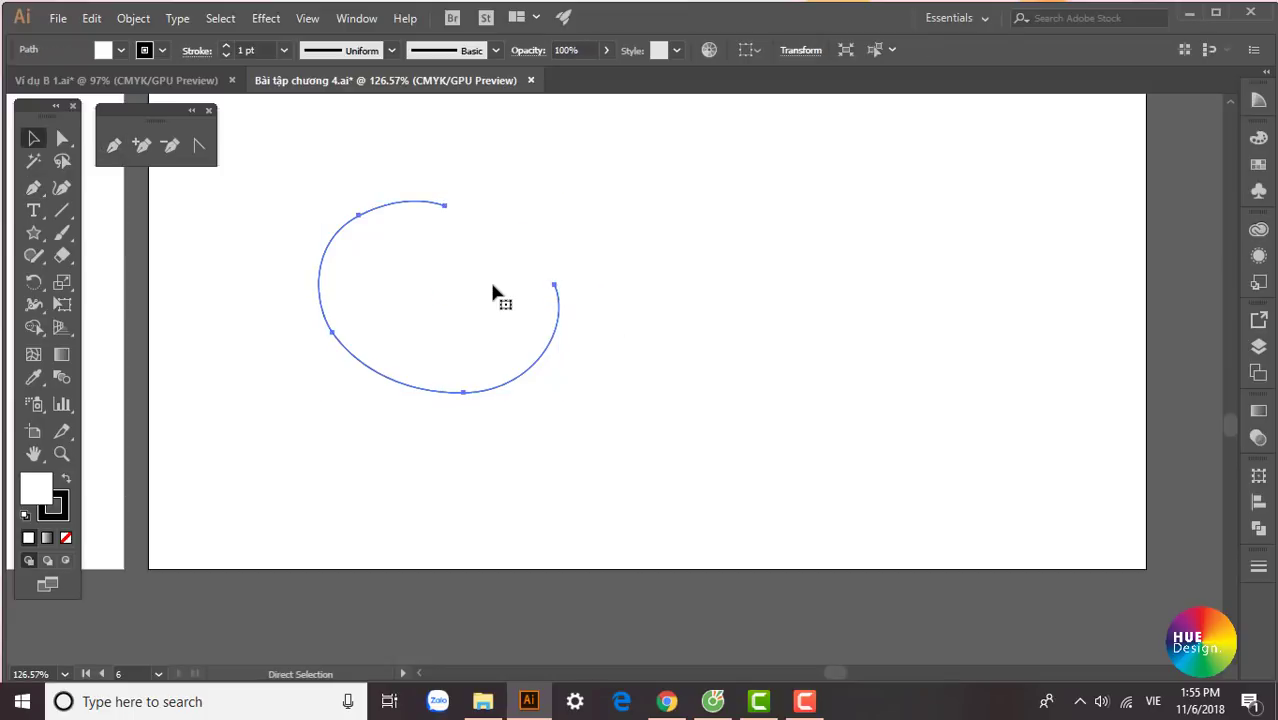
{"action": "key", "text": "ctrl+j"}
{"action": "left_click", "coordinate": [757, 299]}
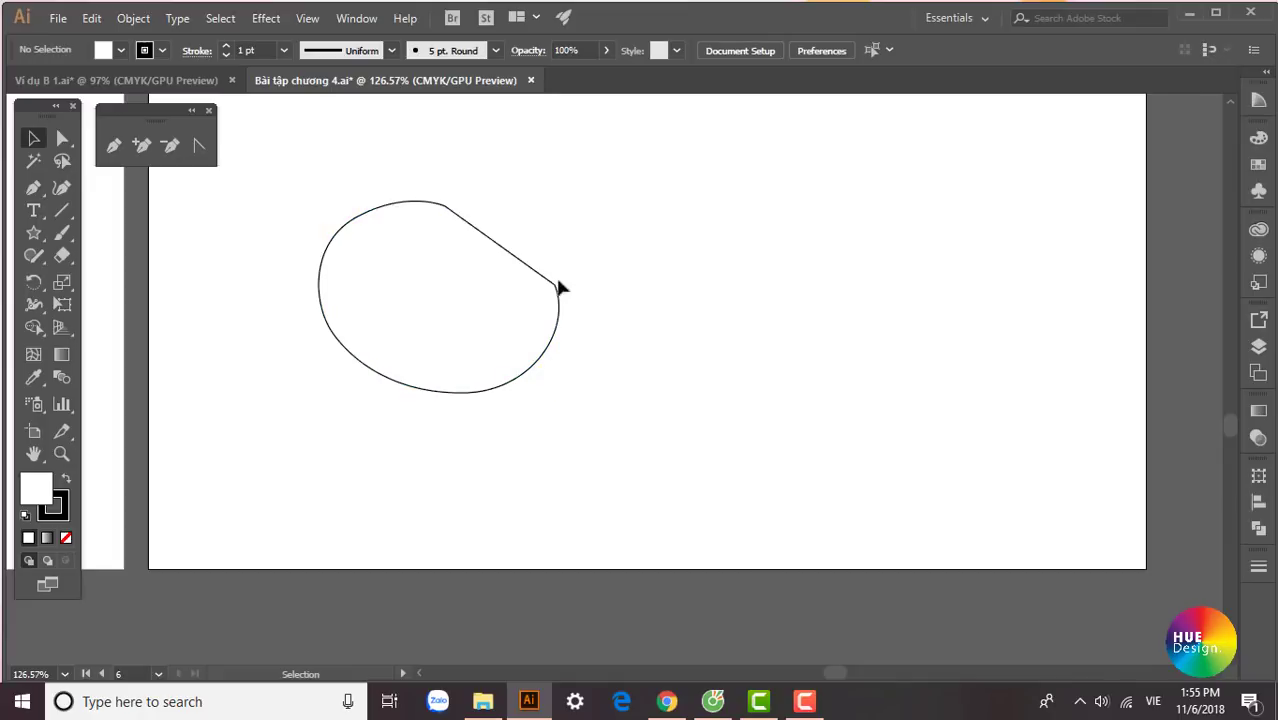
{"action": "left_click_drag", "start_coordinate": [544, 174], "coordinate": [466, 272]}
{"action": "left_click", "coordinate": [1258, 164]}
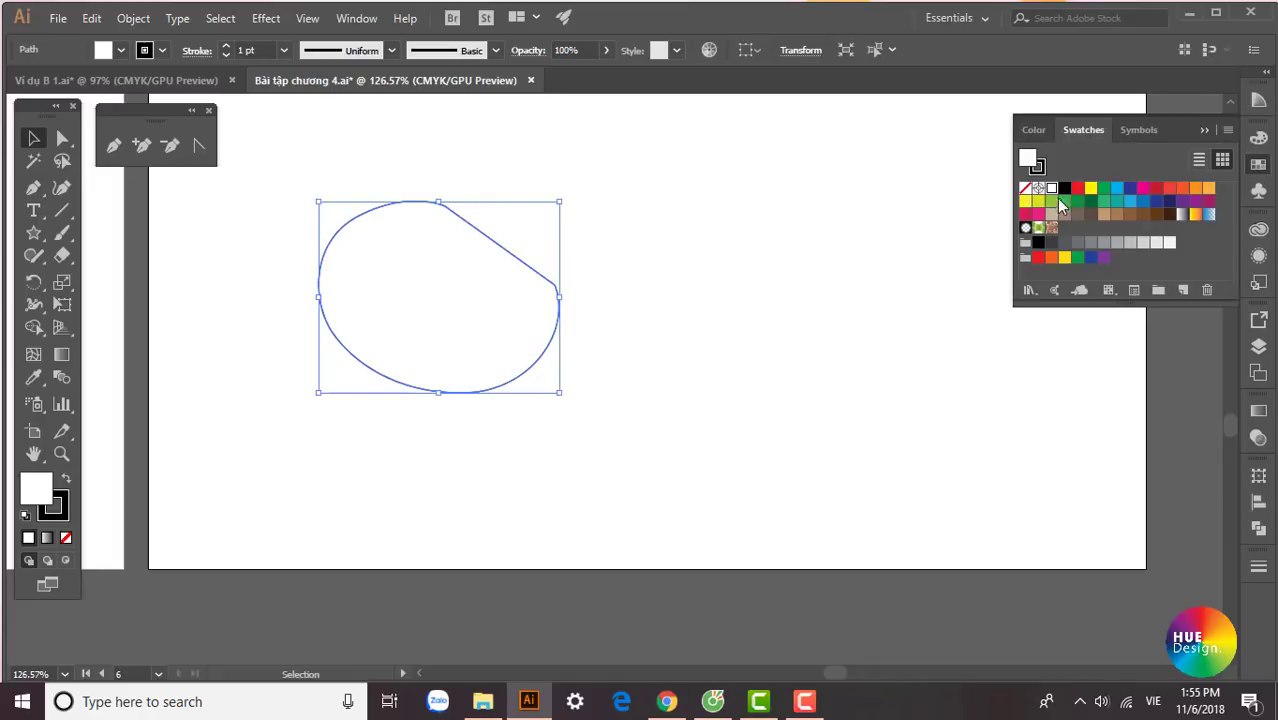
{"action": "left_click", "coordinate": [1088, 195]}
{"action": "left_click", "coordinate": [885, 227]}
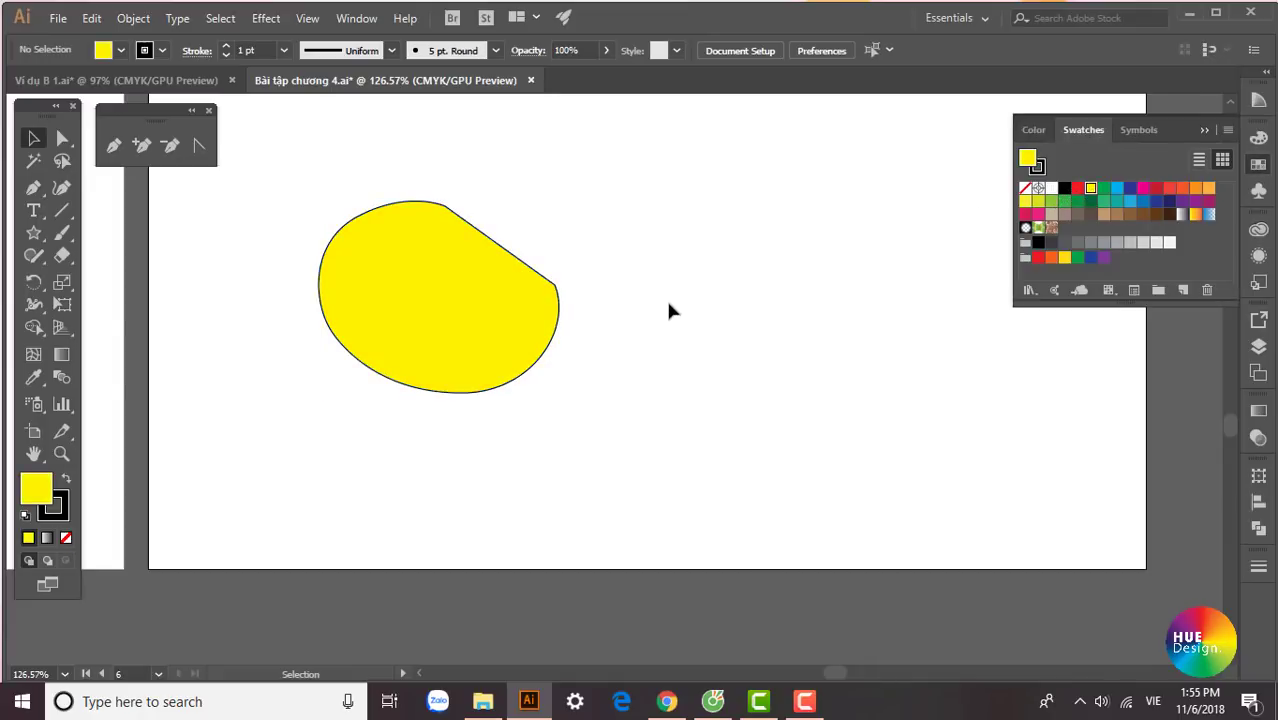
{"action": "scroll", "coordinate": [666, 298], "scroll_direction": "up", "scroll_amount": 1}
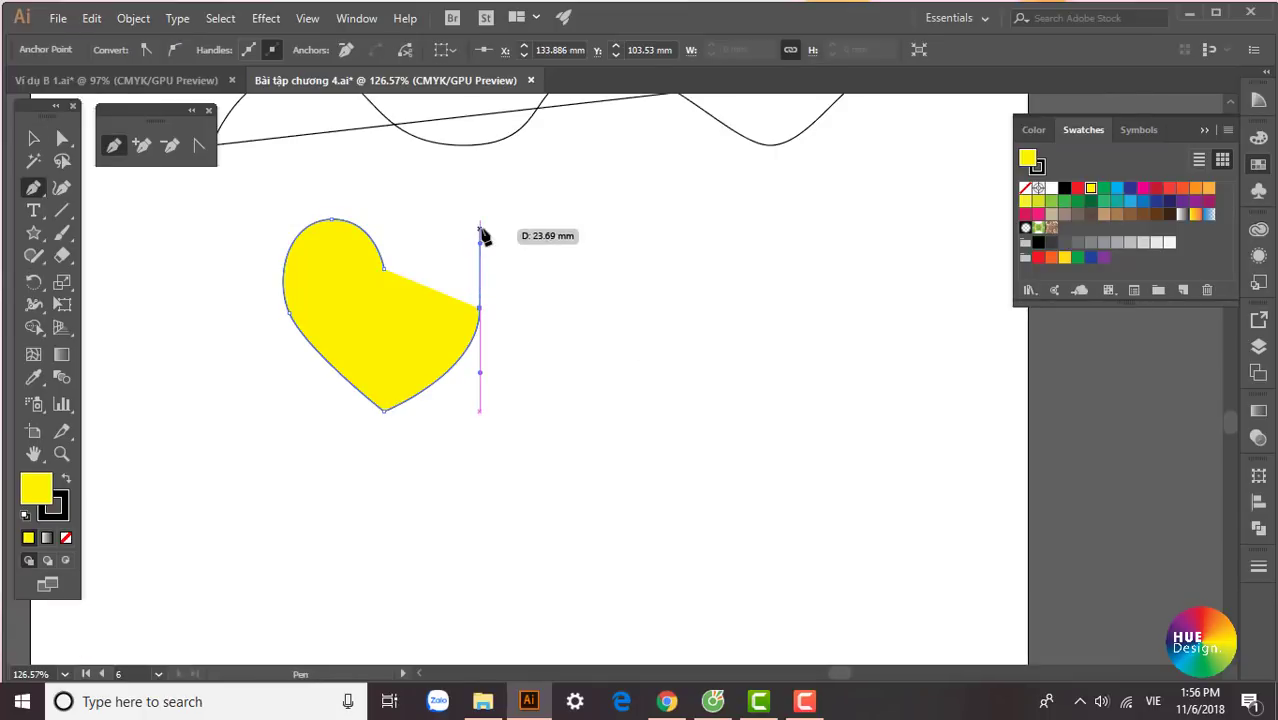
Reshape the yellow shape into a heart by pulling curved handles with the Pen tool
{"action": "left_click_drag", "start_coordinate": [482, 246], "coordinate": [482, 247]}
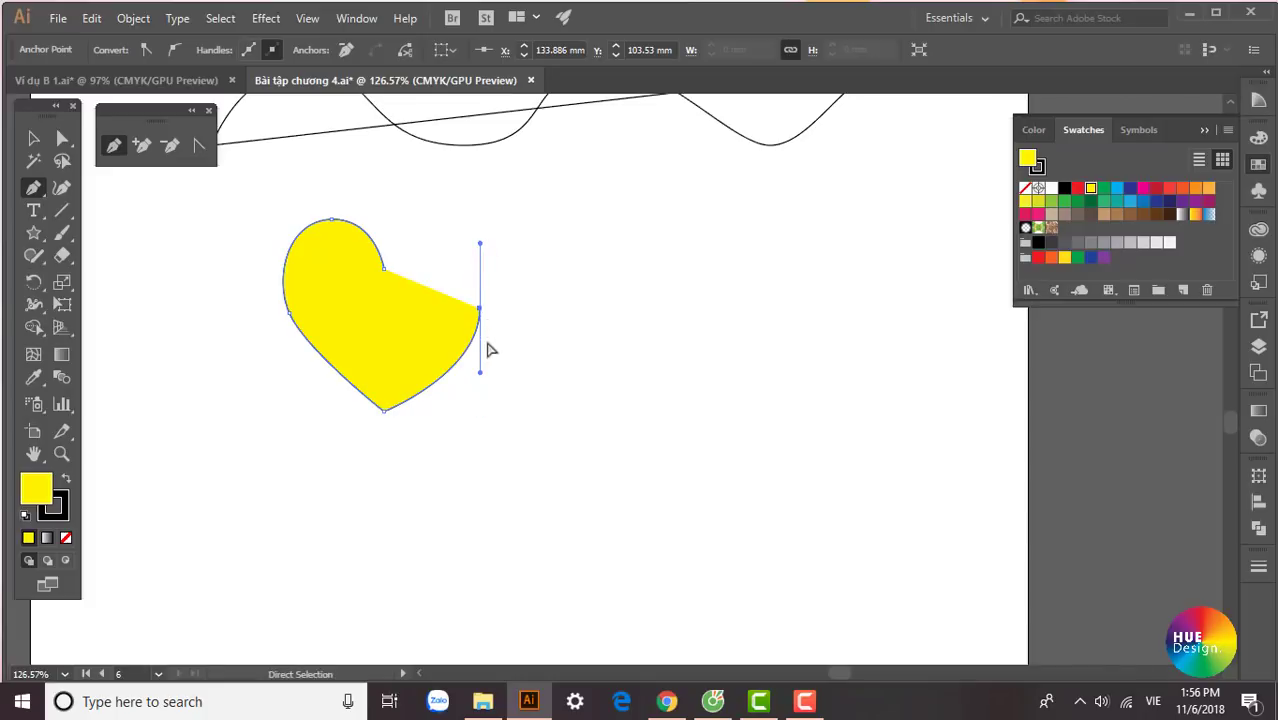
{"action": "left_click", "coordinate": [484, 368], "text": "ctrl"}
{"action": "left_click_drag", "start_coordinate": [482, 368], "coordinate": [459, 355]}
{"action": "left_click_drag", "start_coordinate": [480, 307], "coordinate": [470, 221]}
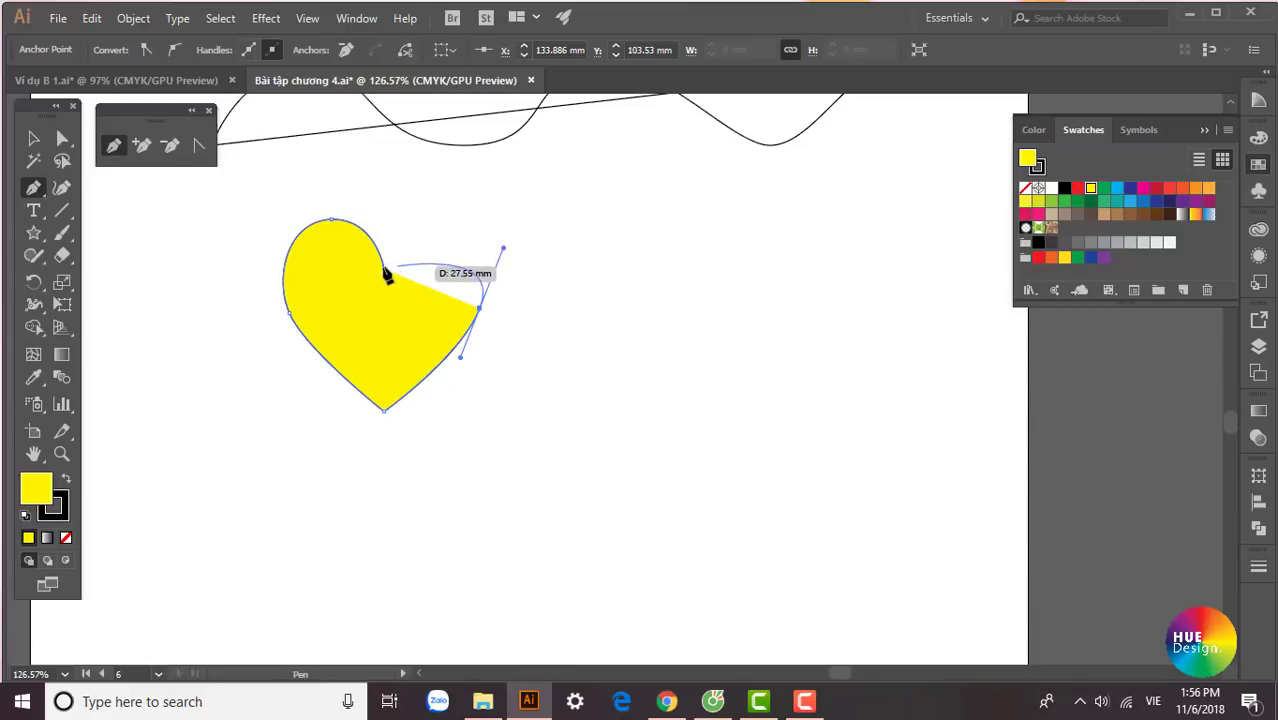
{"action": "left_click_drag", "start_coordinate": [470, 221], "coordinate": [452, 226]}
{"action": "left_click", "coordinate": [454, 220]}
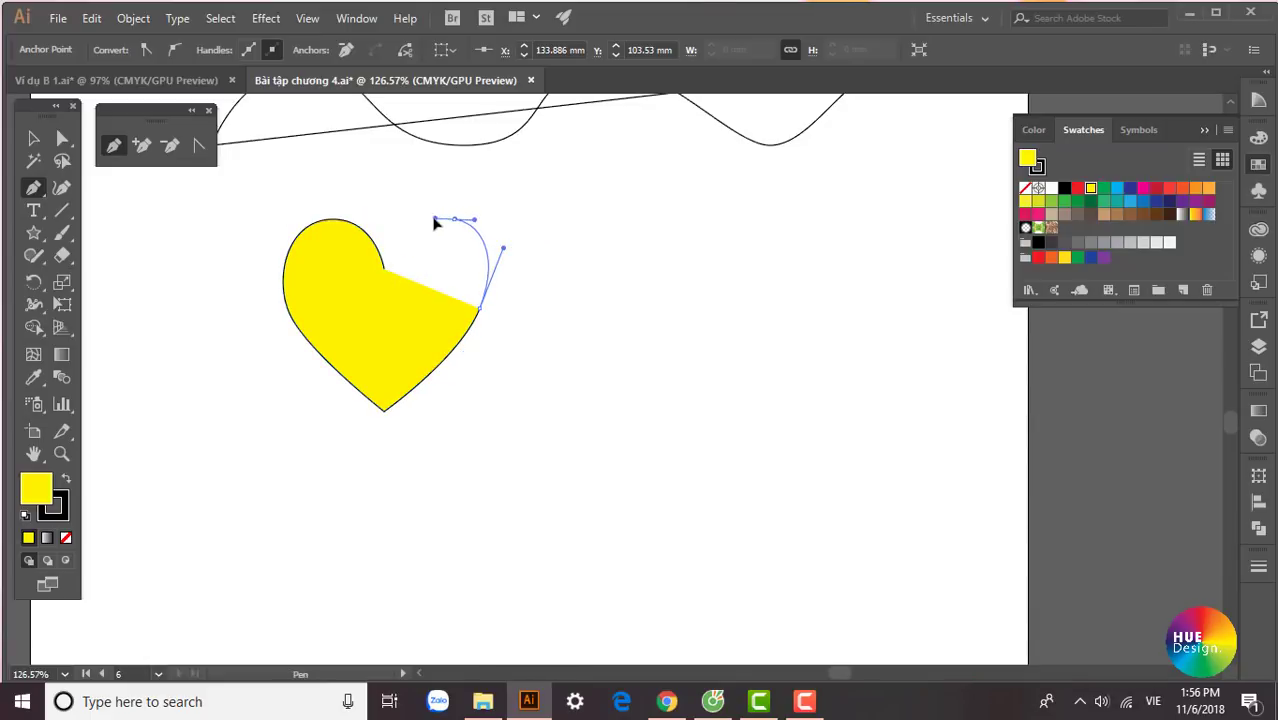
{"action": "left_click_drag", "start_coordinate": [385, 267], "coordinate": [378, 310]}
{"action": "key", "text": "v"}
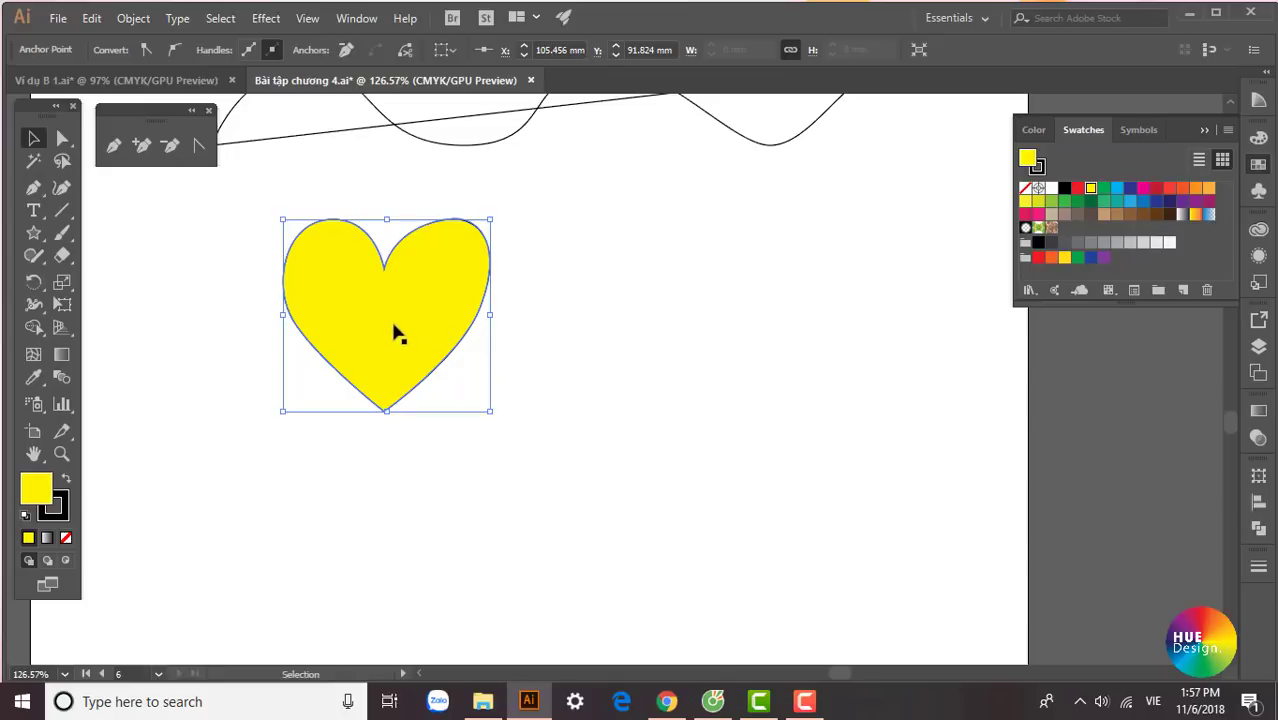
Move the yellow heart down and to the right
{"action": "left_click_drag", "start_coordinate": [395, 333], "coordinate": [434, 395]}
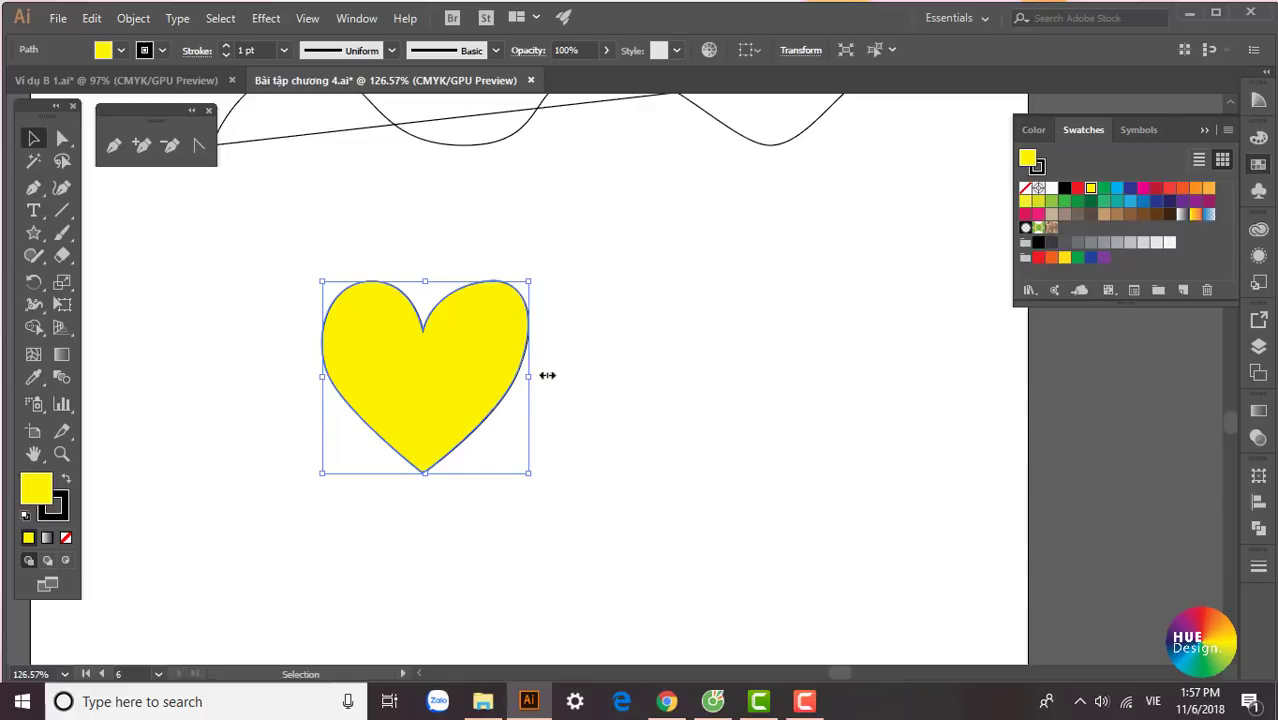
{"action": "key", "text": "space"}
{"action": "mouse_move", "coordinate": [589, 428]}
{"action": "left_mouse_down"}
{"action": "mouse_move", "coordinate": [577, 415]}
{"action": "mouse_move", "coordinate": [532, 423]}
{"action": "mouse_move", "coordinate": [522, 367]}
{"action": "left_mouse_up"}
{"action": "scroll", "coordinate": [590, 370], "scroll_direction": "up", "scroll_amount": 3}
Delete the wave path and lock the DANANG logo image via Object > Lock > Selection
{"action": "key", "text": "Delete"}
{"action": "left_click", "coordinate": [516, 449]}
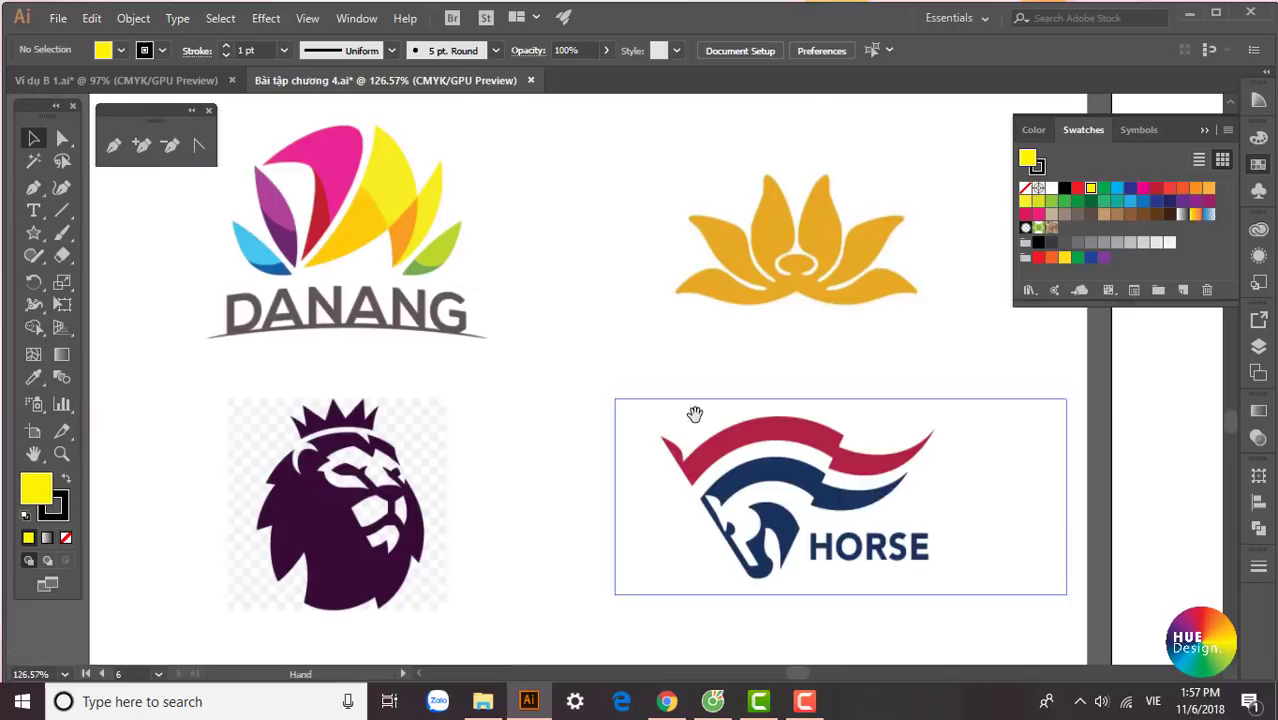
{"action": "left_click", "coordinate": [478, 314]}
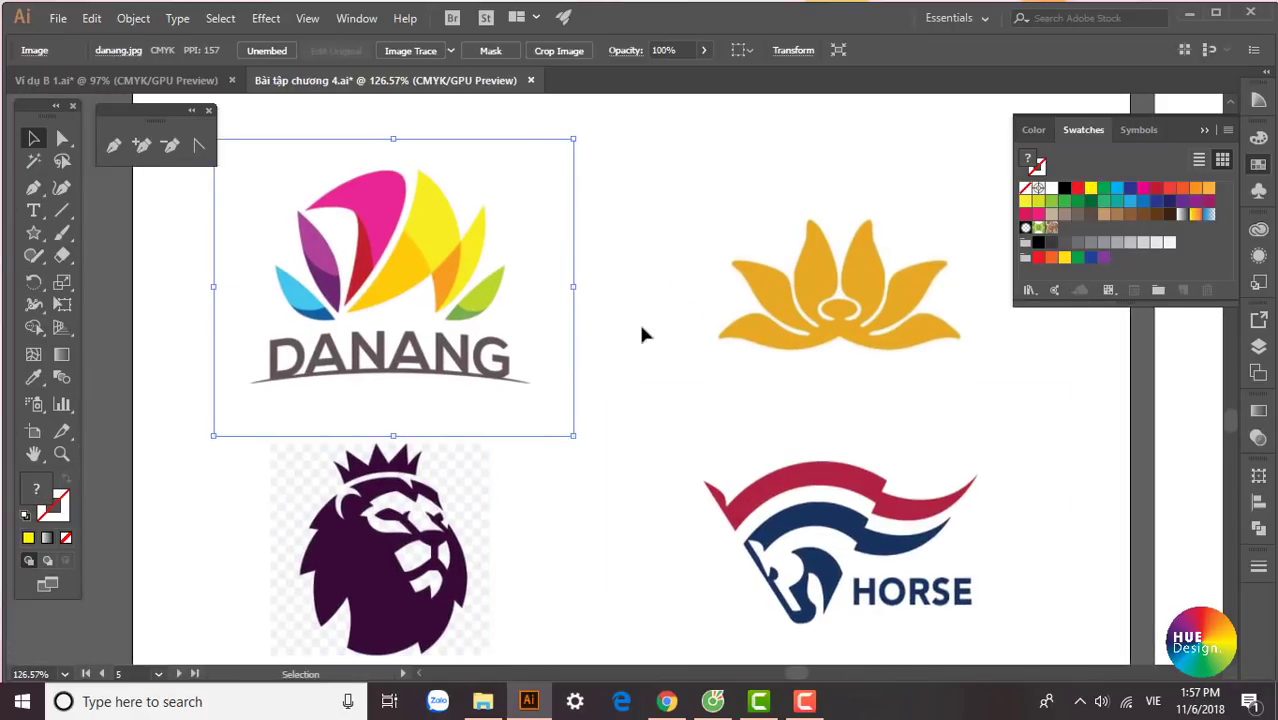
{"action": "scroll", "coordinate": [600, 260], "scroll_direction": "right", "scroll_amount": 2}
{"action": "left_click", "coordinate": [548, 177]}
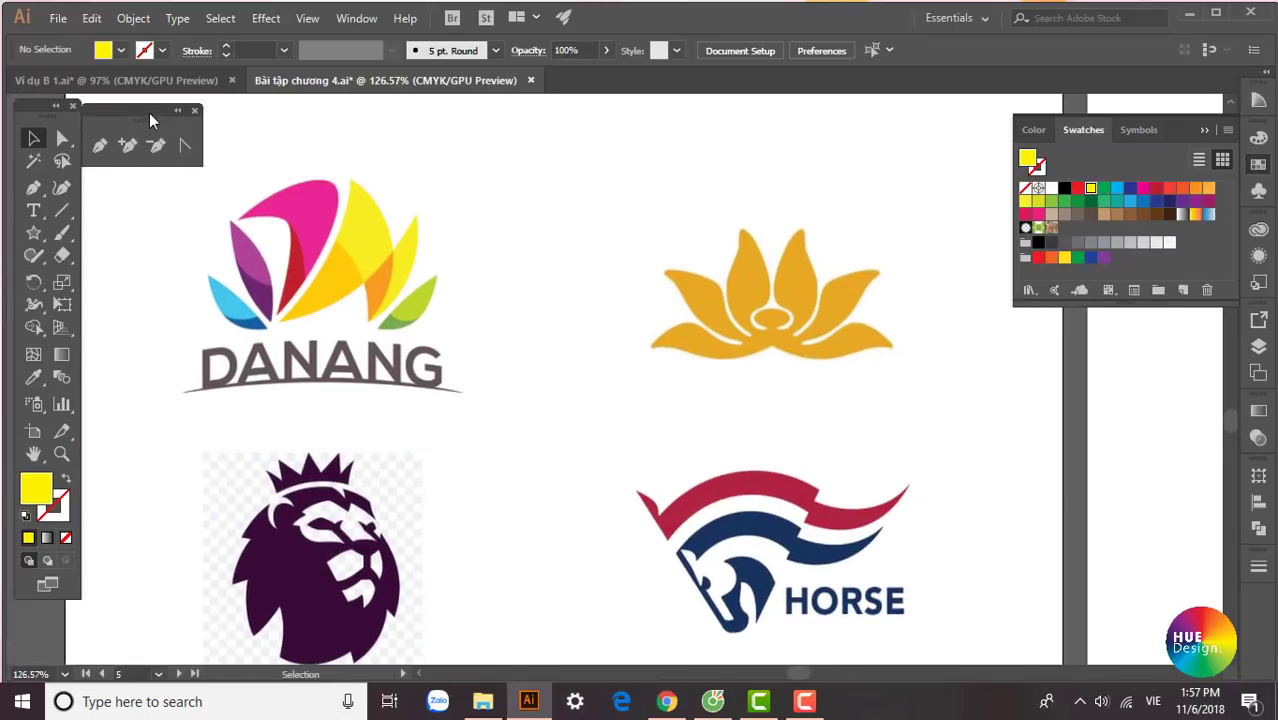
{"action": "left_click", "coordinate": [300, 170]}
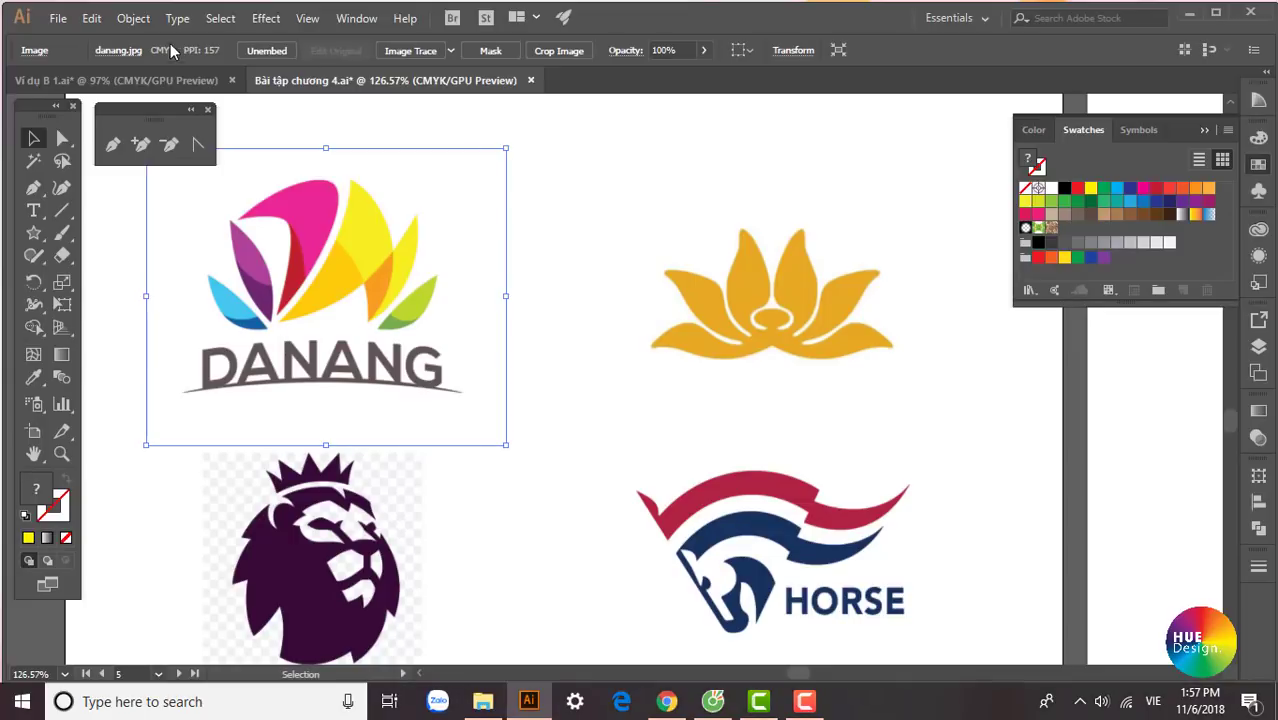
{"action": "left_click", "coordinate": [133, 18]}
{"action": "mouse_move", "coordinate": [203, 102]}
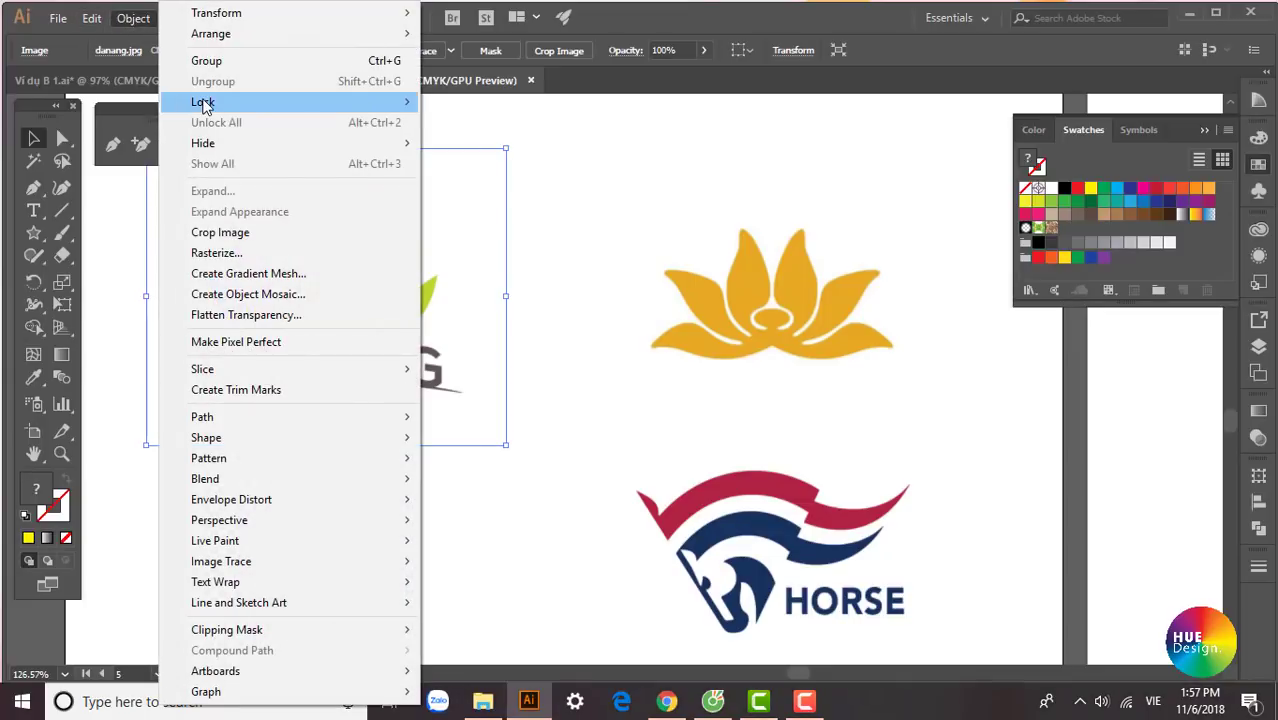
{"action": "left_click", "coordinate": [470, 101]}
{"action": "scroll", "coordinate": [585, 377], "scroll_direction": "up", "scroll_amount": 3}
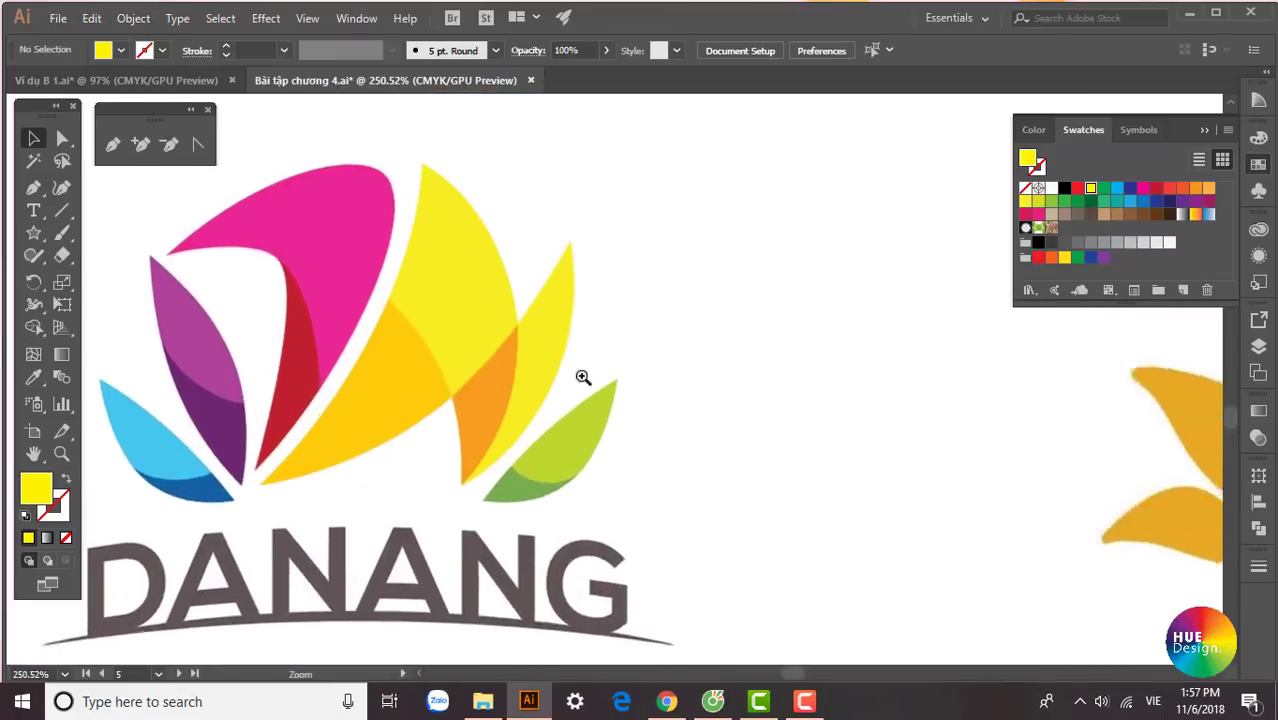
{"action": "scroll", "coordinate": [519, 311], "scroll_direction": "up", "scroll_amount": 2}
Start a Pen path from the blue leaf's bottom tip to its top tip, no fill, black stroke
{"action": "scroll", "coordinate": [519, 311], "scroll_direction": "down", "scroll_amount": 3}
{"action": "scroll", "coordinate": [399, 436], "scroll_direction": "down", "scroll_amount": 1}
{"action": "key", "text": "p"}
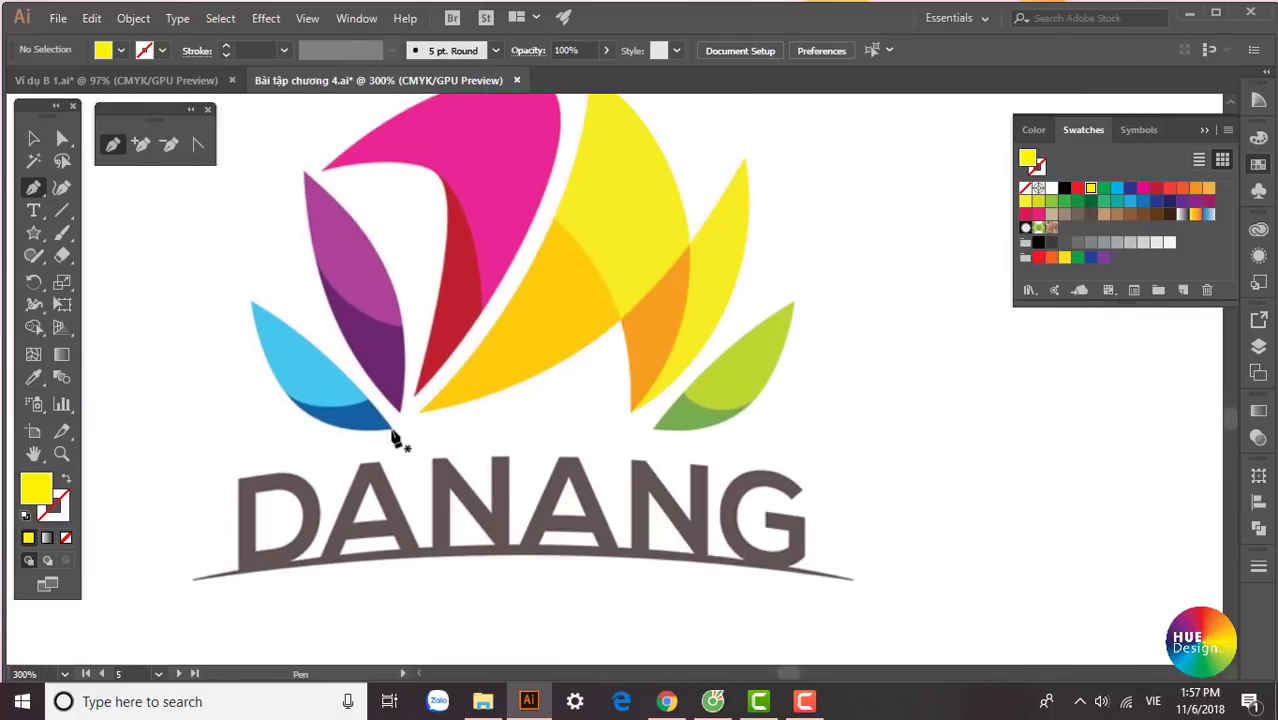
{"action": "left_click", "coordinate": [391, 428]}
{"action": "mouse_move", "coordinate": [251, 302]}
{"action": "left_mouse_down"}
{"action": "mouse_move", "coordinate": [160, 260]}
{"action": "mouse_move", "coordinate": [140, 235]}
{"action": "left_mouse_up"}
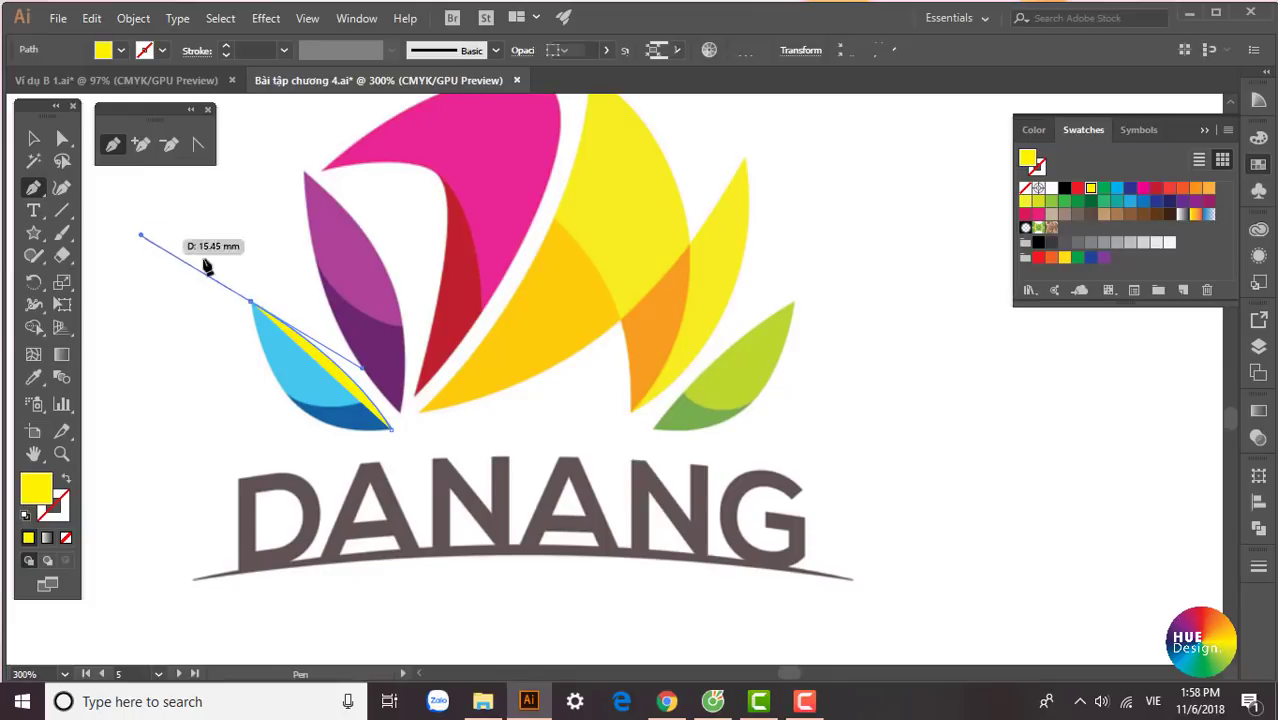
{"action": "left_click", "coordinate": [66, 538]}
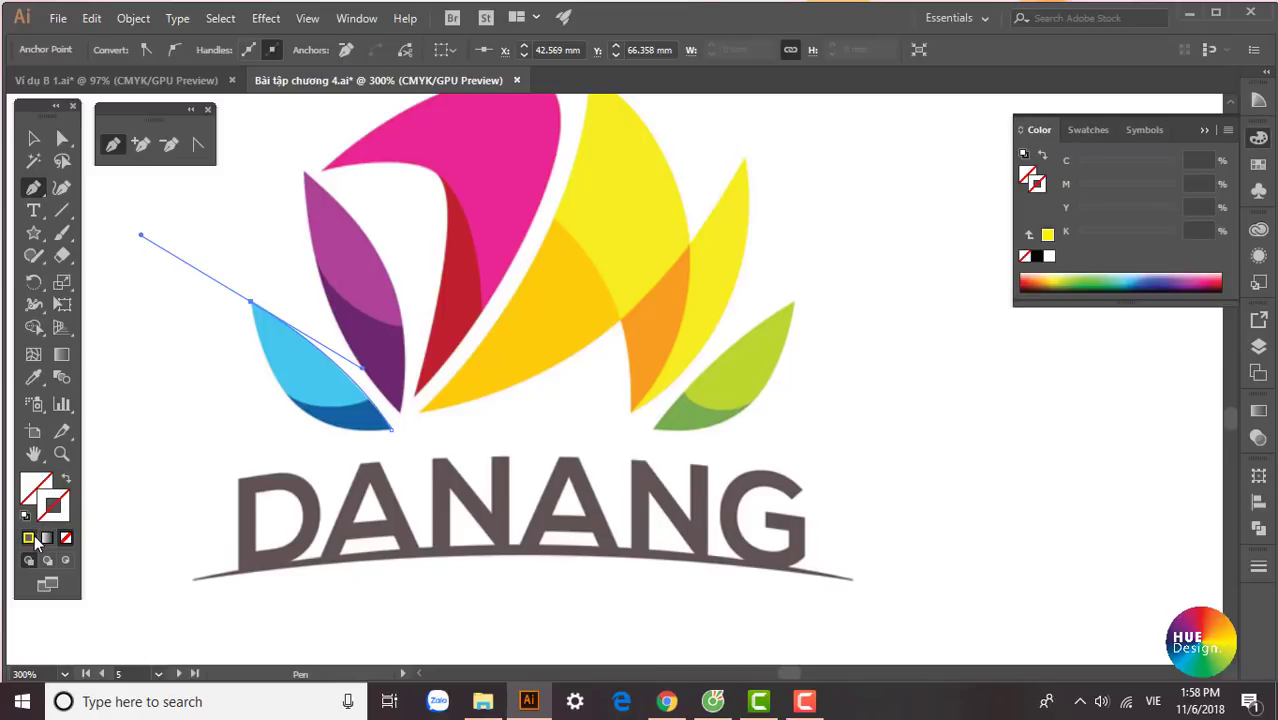
{"action": "left_click", "coordinate": [1036, 258]}
Curve the leaf's left and lower edges back to the bottom tip, closing the outline
{"action": "left_click_drag", "start_coordinate": [272, 345], "coordinate": [279, 290]}
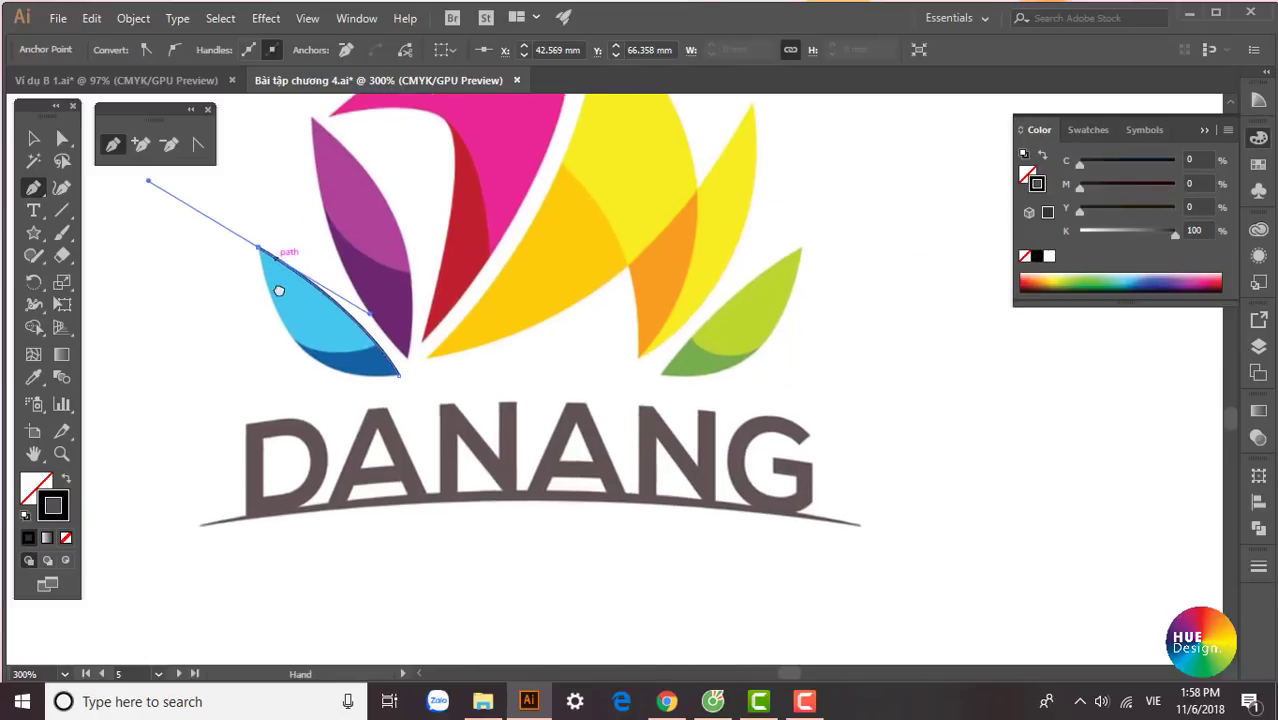
{"action": "scroll", "coordinate": [280, 235], "scroll_direction": "up", "scroll_amount": 2}
{"action": "scroll", "coordinate": [330, 280], "scroll_direction": "up", "scroll_amount": 1}
{"action": "scroll", "coordinate": [345, 300], "scroll_direction": "up", "scroll_amount": 1}
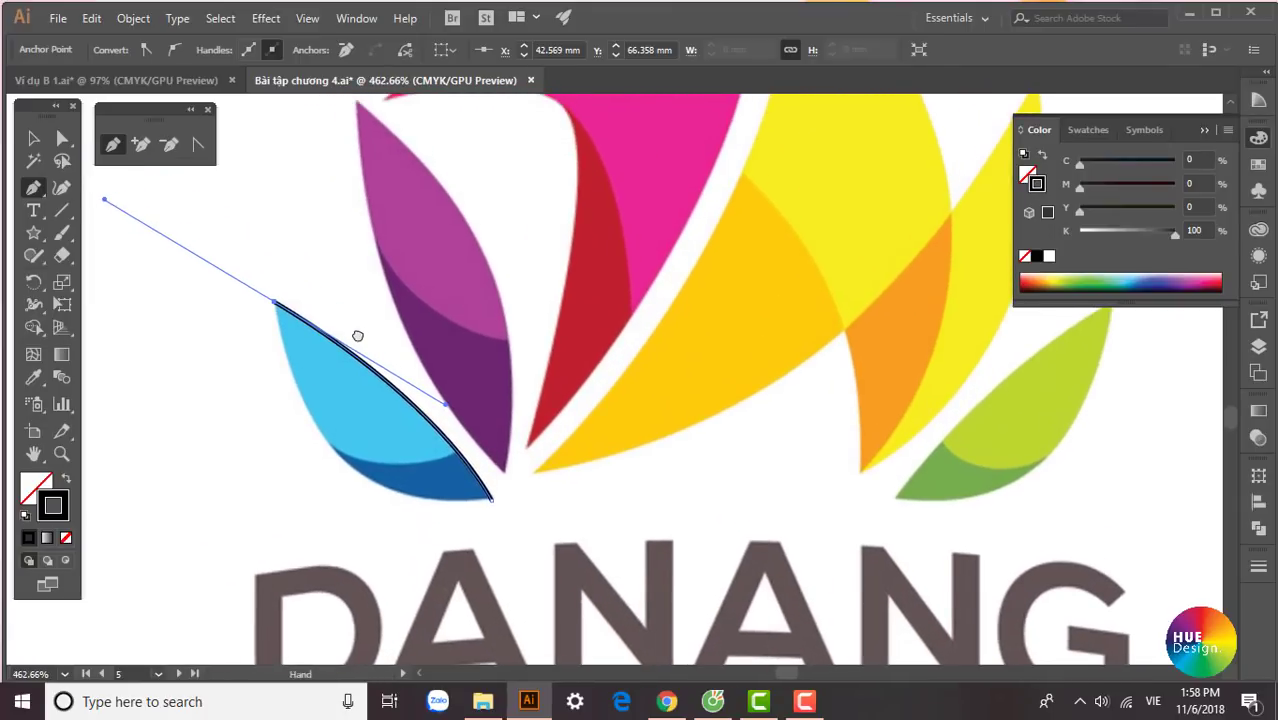
{"action": "scroll", "coordinate": [630, 400], "scroll_direction": "down", "scroll_amount": 4}
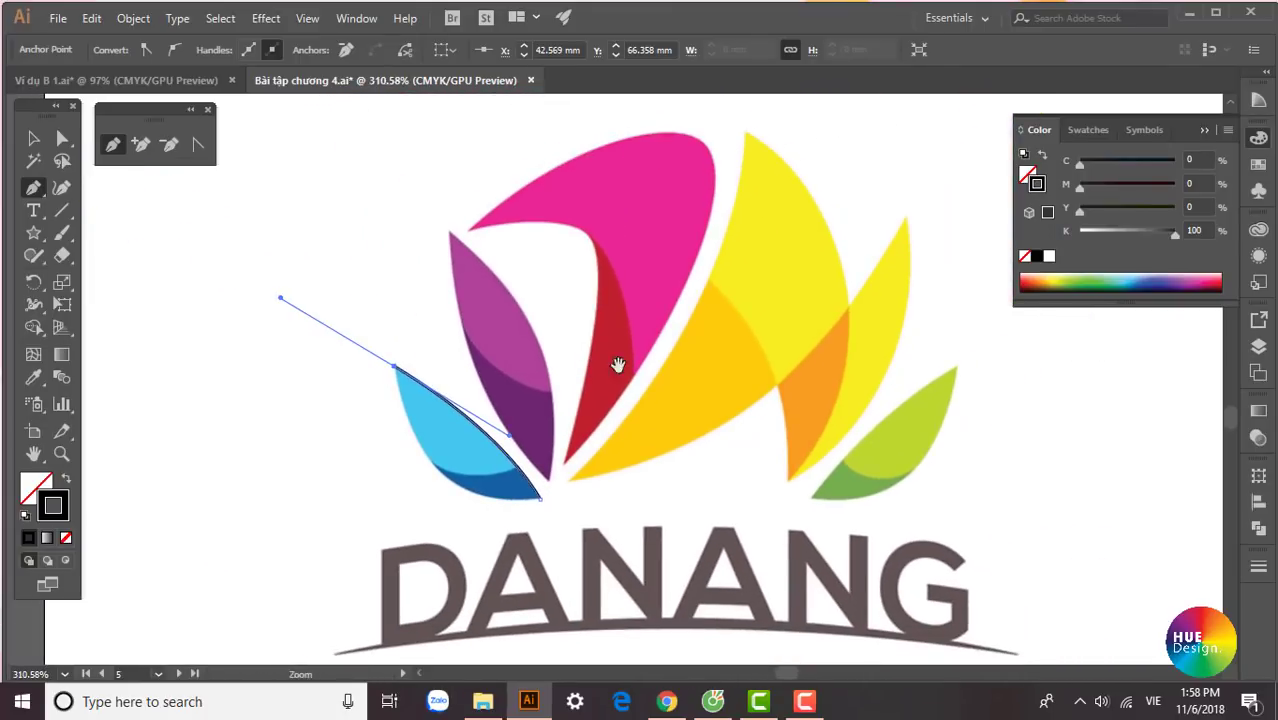
{"action": "left_click_drag", "start_coordinate": [618, 365], "coordinate": [493, 360]}
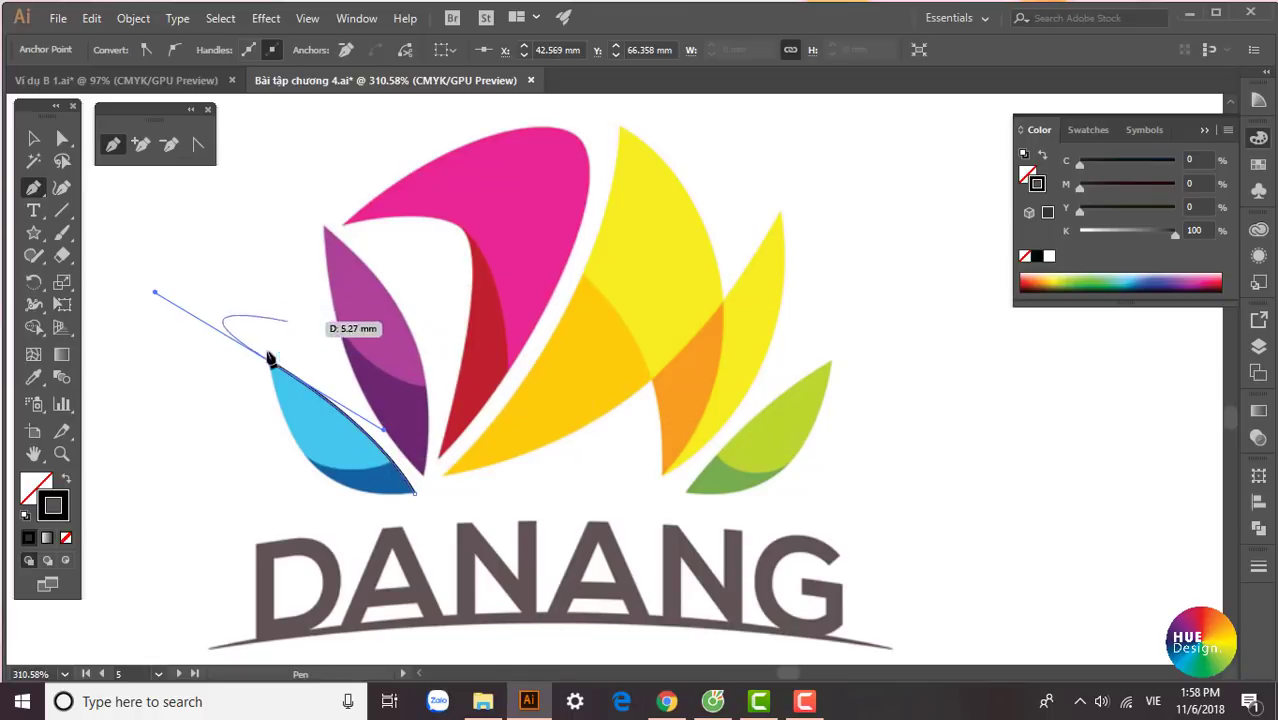
{"action": "scroll", "coordinate": [360, 375], "scroll_direction": "up", "scroll_amount": 2}
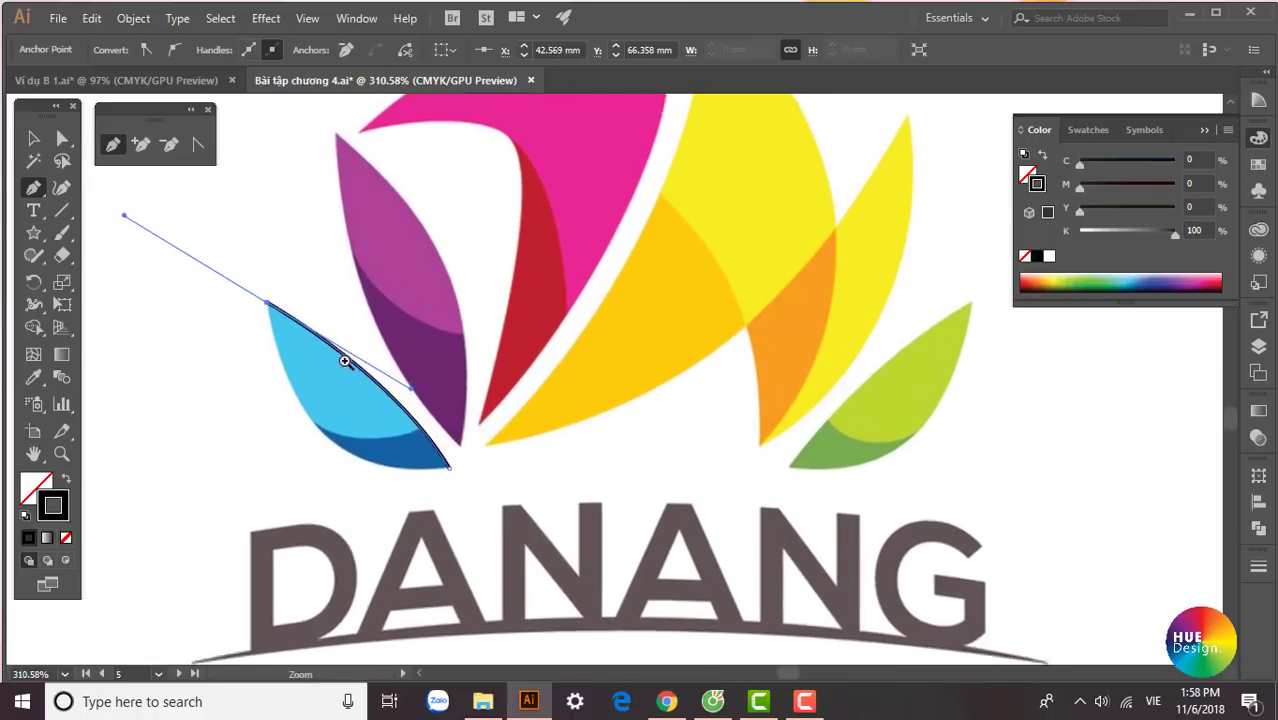
{"action": "scroll", "coordinate": [344, 375], "scroll_direction": "up", "scroll_amount": 1}
{"action": "scroll", "coordinate": [345, 390], "scroll_direction": "up", "scroll_amount": 1}
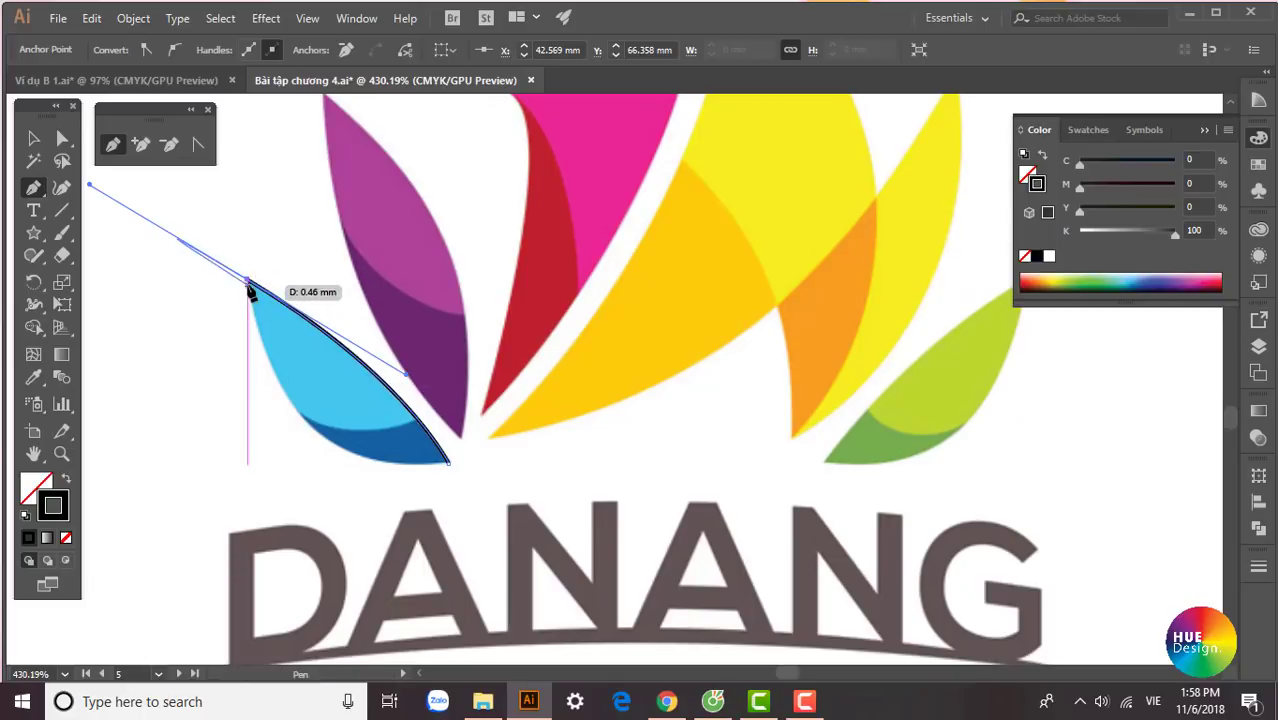
{"action": "left_click_drag", "start_coordinate": [240, 287], "coordinate": [351, 284]}
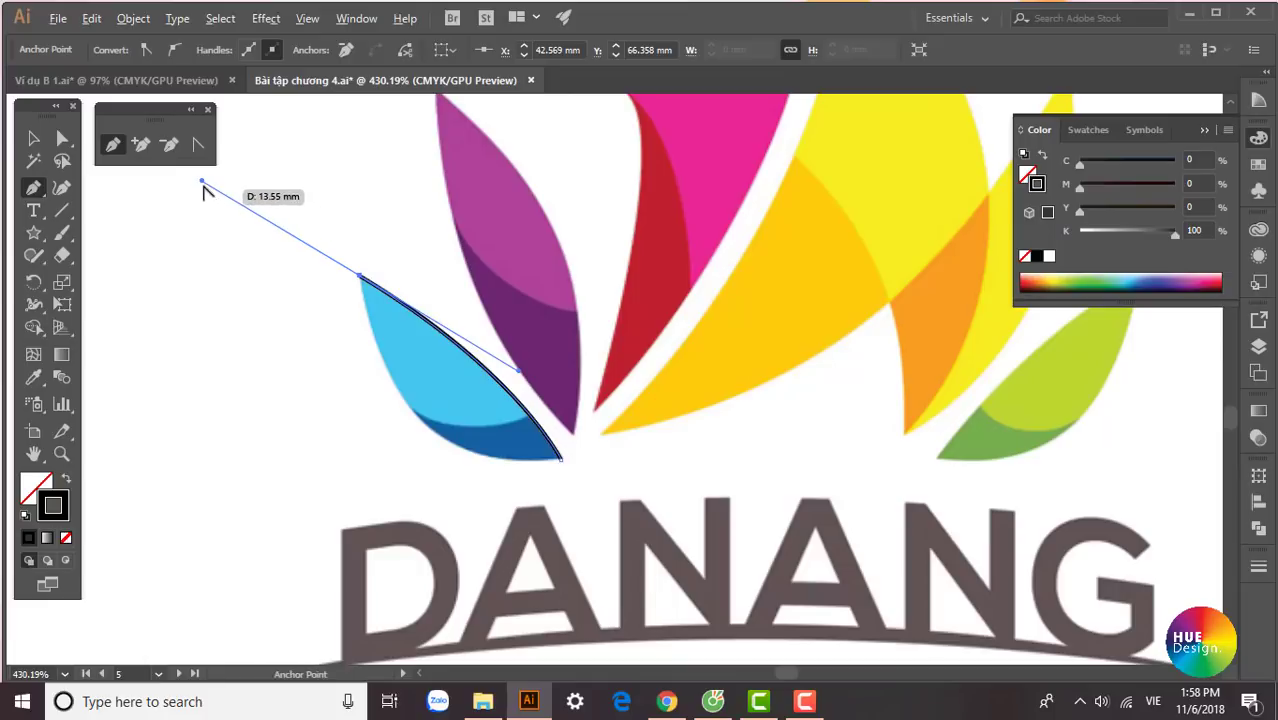
{"action": "mouse_move", "coordinate": [202, 182]}
{"action": "left_mouse_down"}
{"action": "mouse_move", "coordinate": [303, 331]}
{"action": "mouse_move", "coordinate": [360, 368]}
{"action": "left_mouse_up"}
{"action": "mouse_move", "coordinate": [414, 437]}
{"action": "left_mouse_down"}
{"action": "mouse_move", "coordinate": [487, 463]}
{"action": "mouse_move", "coordinate": [662, 464]}
{"action": "left_mouse_up"}
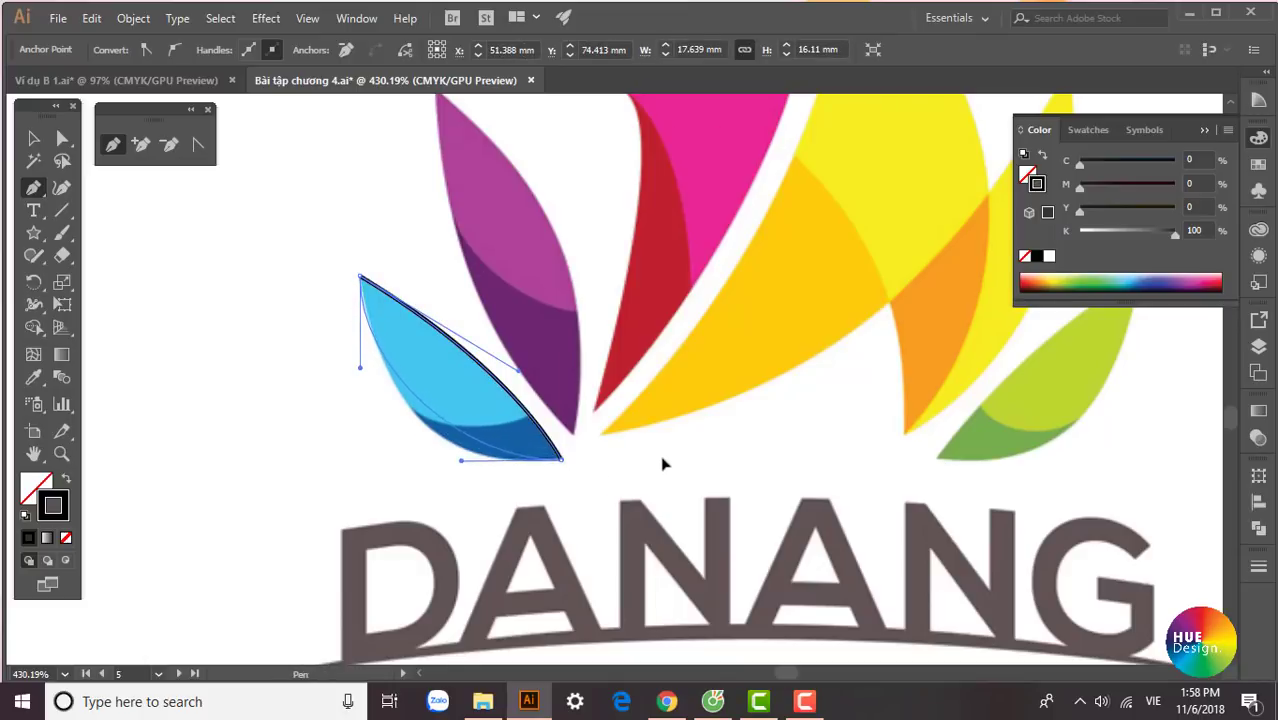
{"action": "left_click_drag", "start_coordinate": [662, 464], "coordinate": [686, 435]}
Refine the bottom handle with Direct Selection to fit the blue leaf's edge
{"action": "key", "text": "space"}
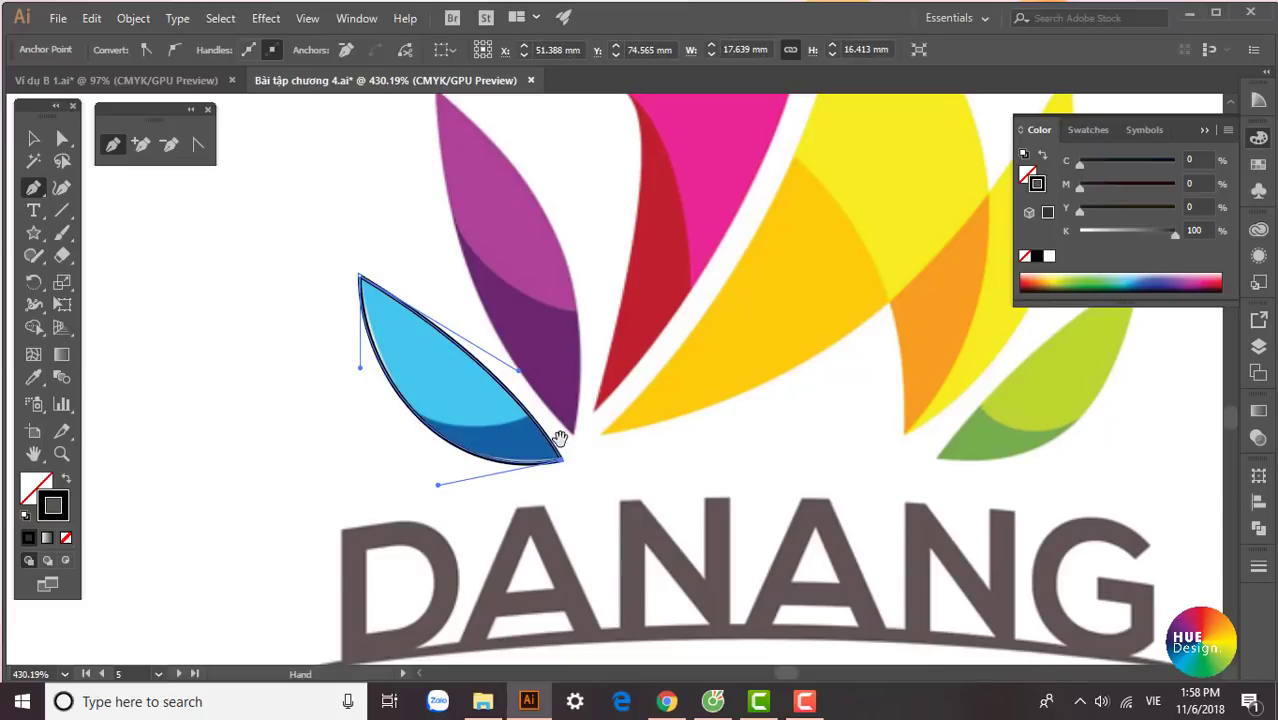
{"action": "left_click_drag", "start_coordinate": [560, 438], "coordinate": [538, 424]}
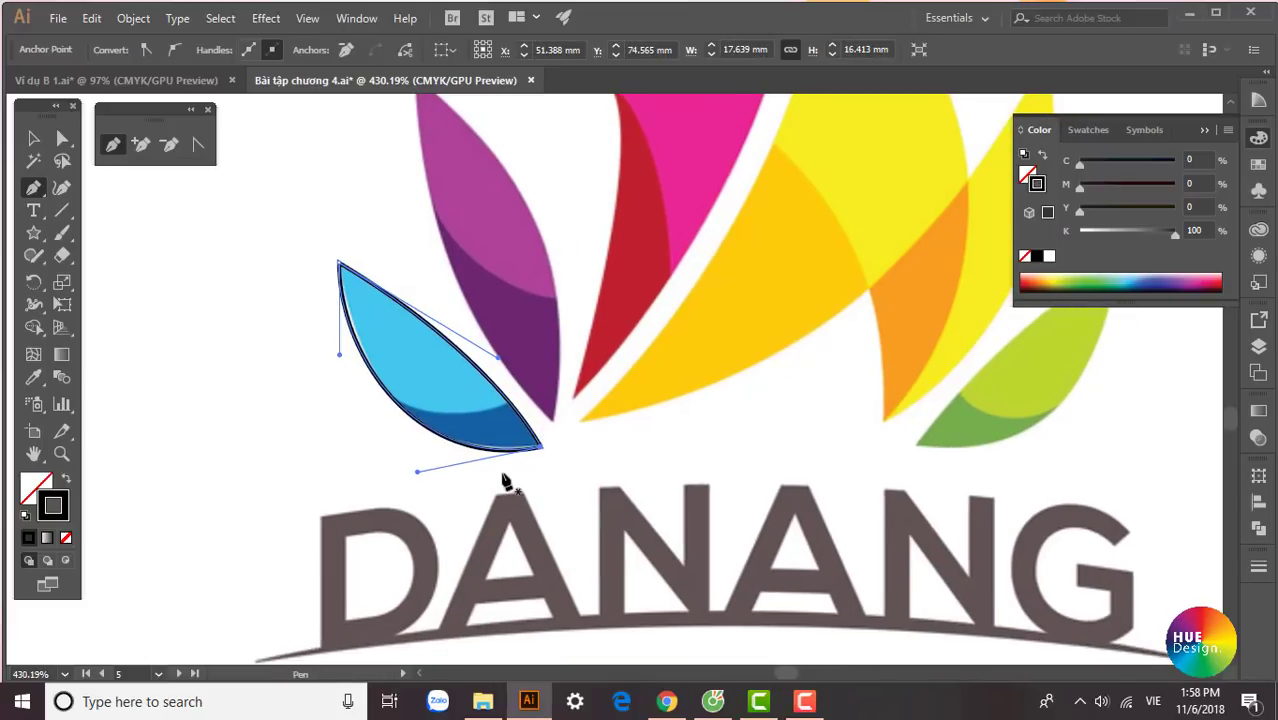
{"action": "left_click_drag", "start_coordinate": [534, 460], "coordinate": [492, 444]}
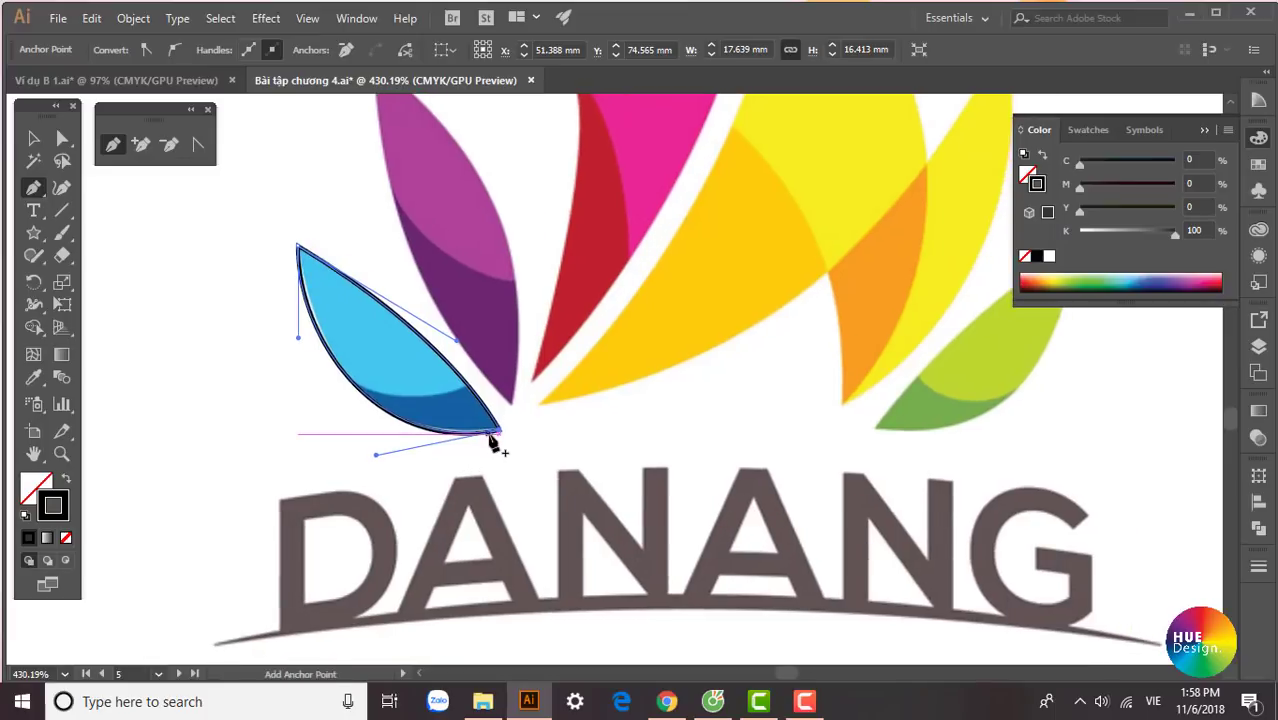
{"action": "key", "text": "a"}
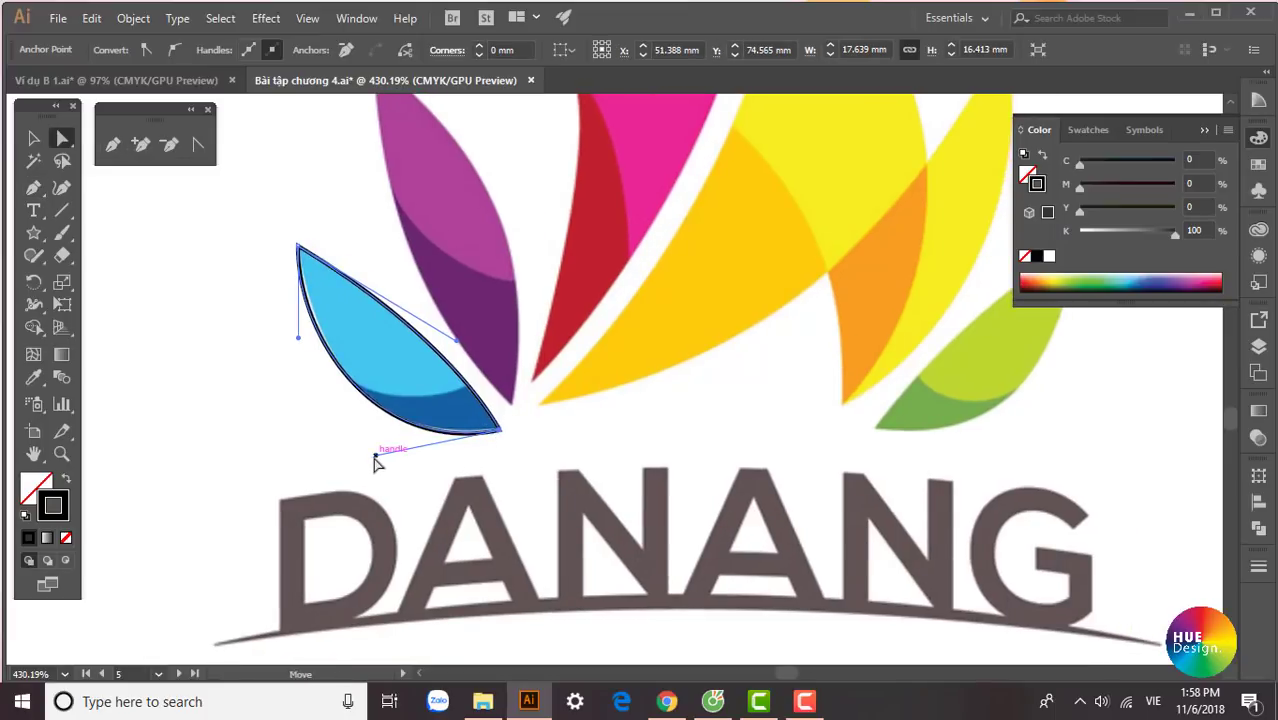
{"action": "left_click_drag", "start_coordinate": [375, 456], "coordinate": [366, 446]}
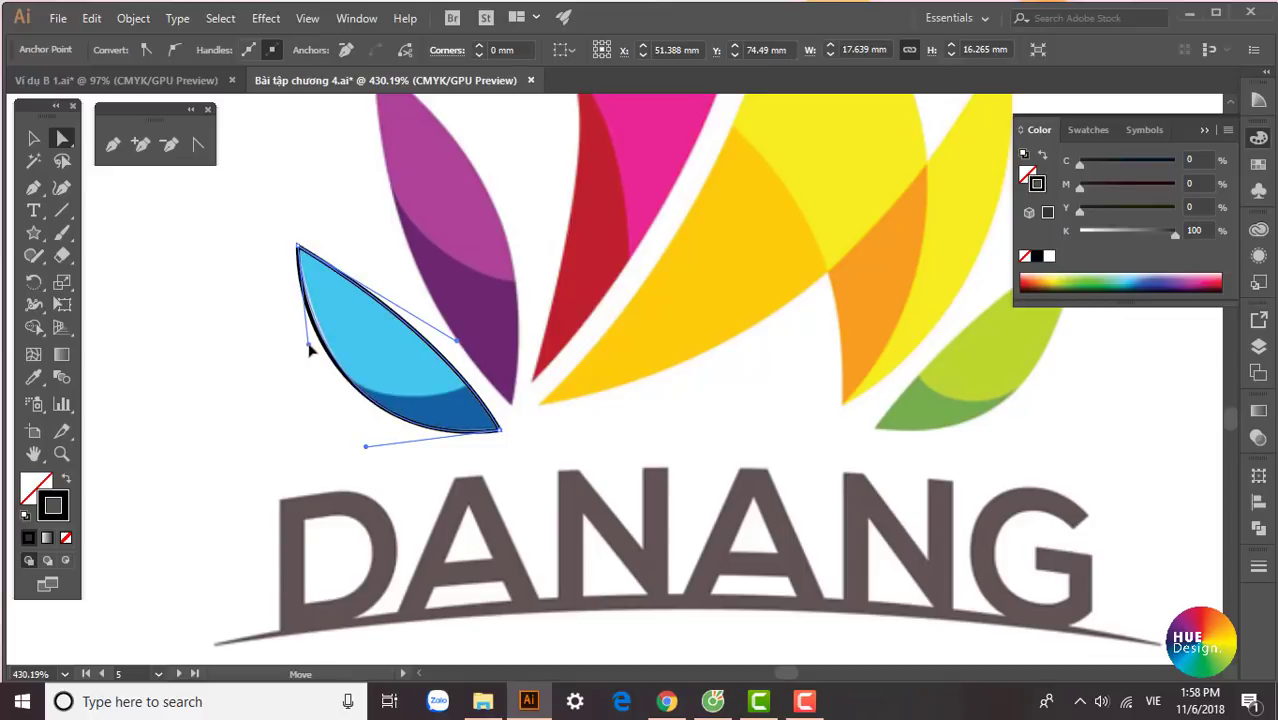
Begin a new Pen path at the purple leaf's bottom tip
{"action": "left_click_drag", "start_coordinate": [613, 329], "coordinate": [551, 403]}
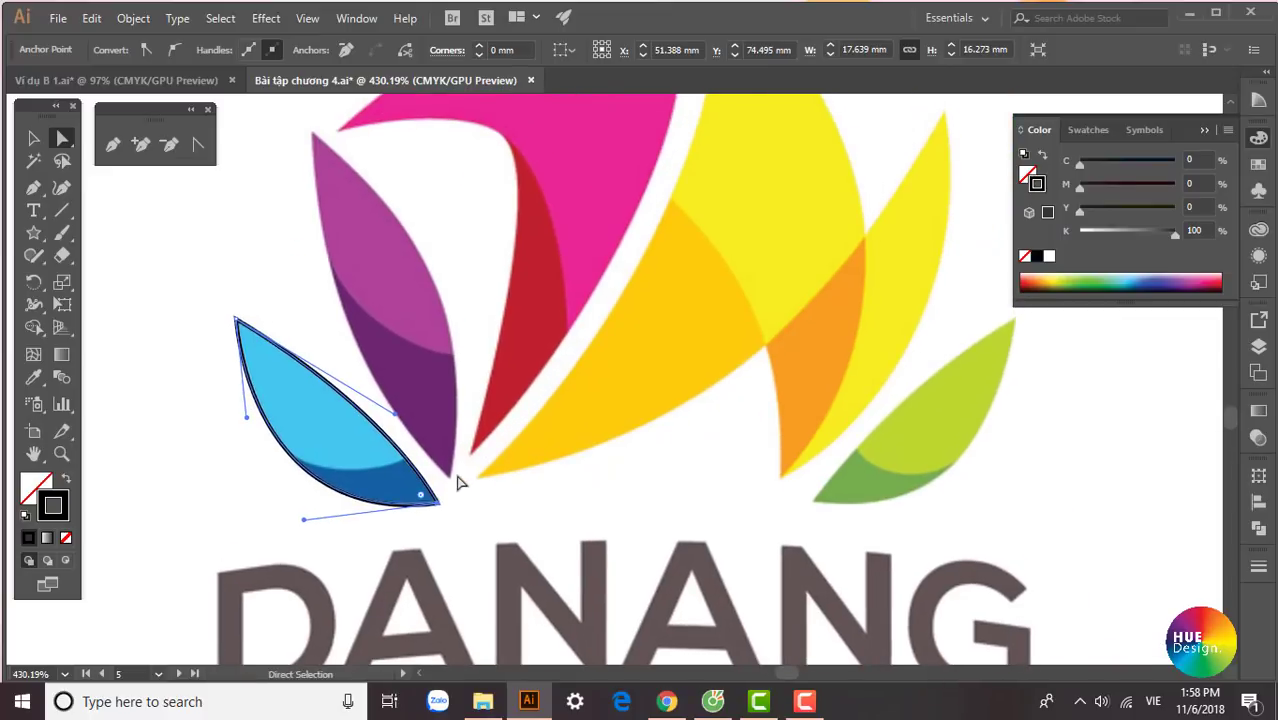
{"action": "key", "text": "p"}
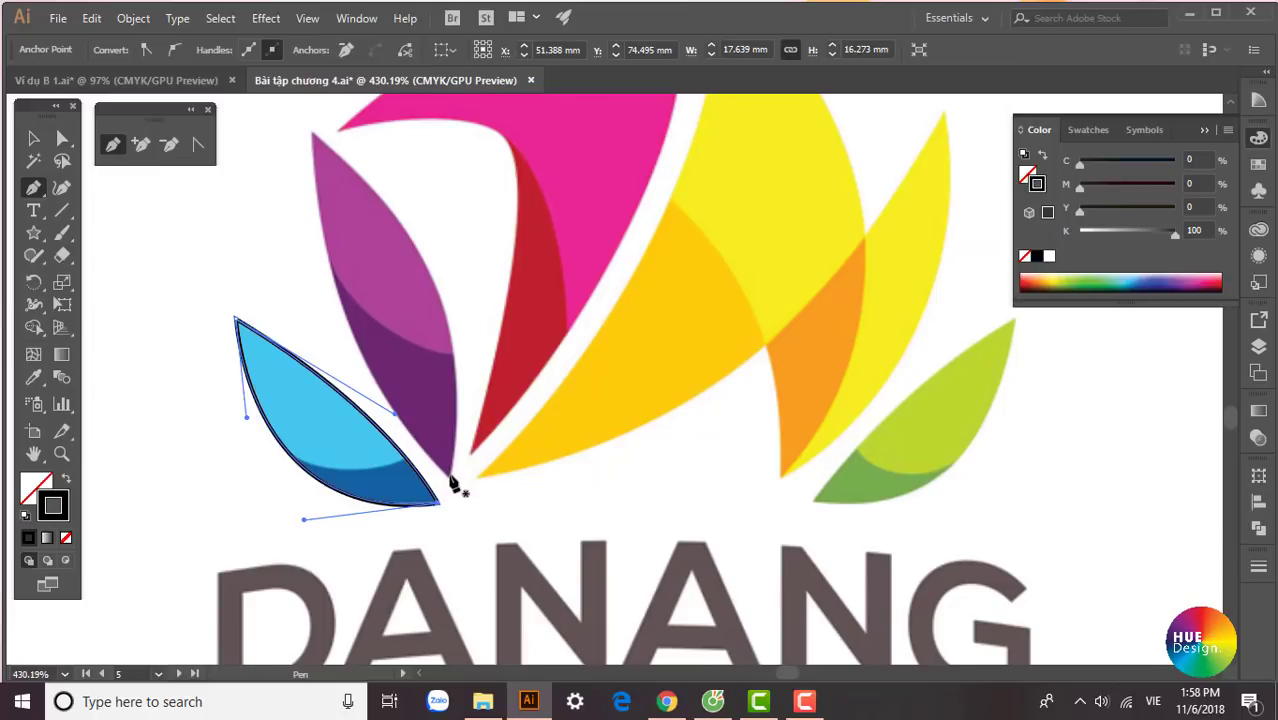
{"action": "left_click", "coordinate": [450, 479]}
{"action": "scroll", "coordinate": [342, 185], "scroll_direction": "up", "scroll_amount": 2}
{"action": "scroll", "coordinate": [425, 262], "scroll_direction": "up", "scroll_amount": 3}
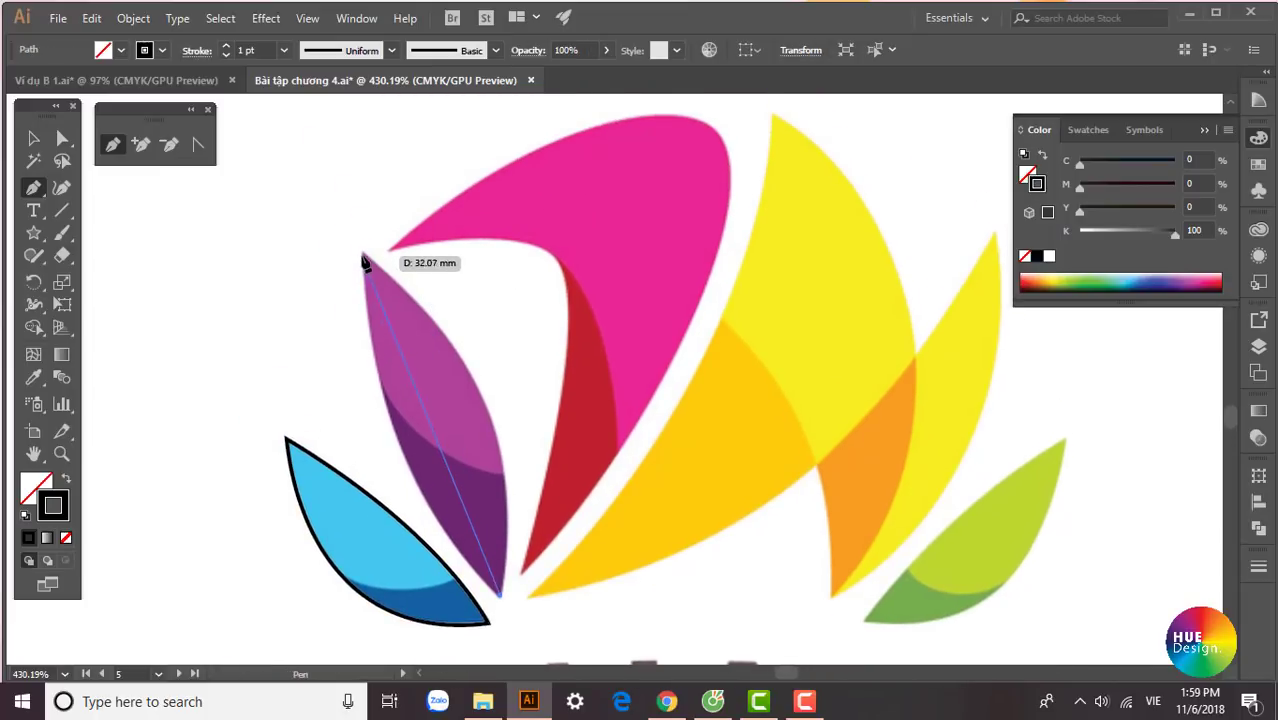
Finish the purple leaf outline, curving from its top tip and closing at the bottom tip
{"action": "mouse_move", "coordinate": [363, 252]}
{"action": "left_mouse_down"}
{"action": "mouse_move", "coordinate": [213, 111]}
{"action": "mouse_move", "coordinate": [110, 76]}
{"action": "left_mouse_up"}
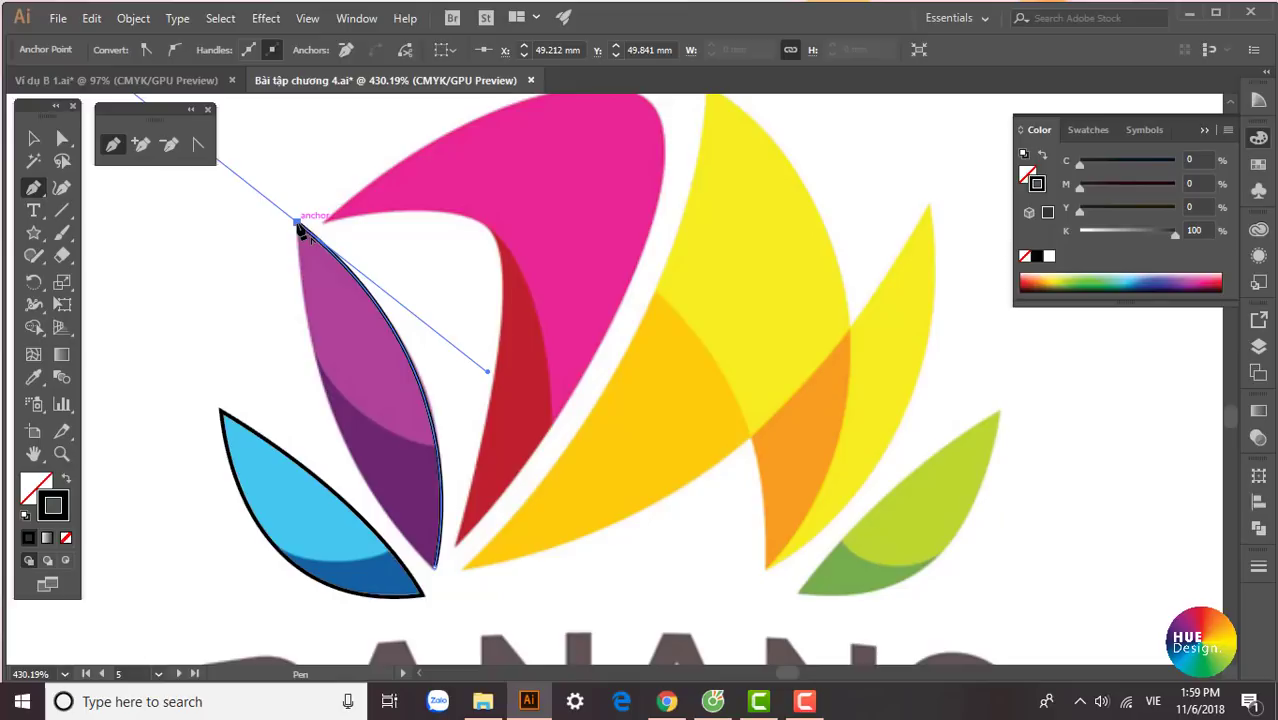
{"action": "left_click_drag", "start_coordinate": [297, 224], "coordinate": [519, 261]}
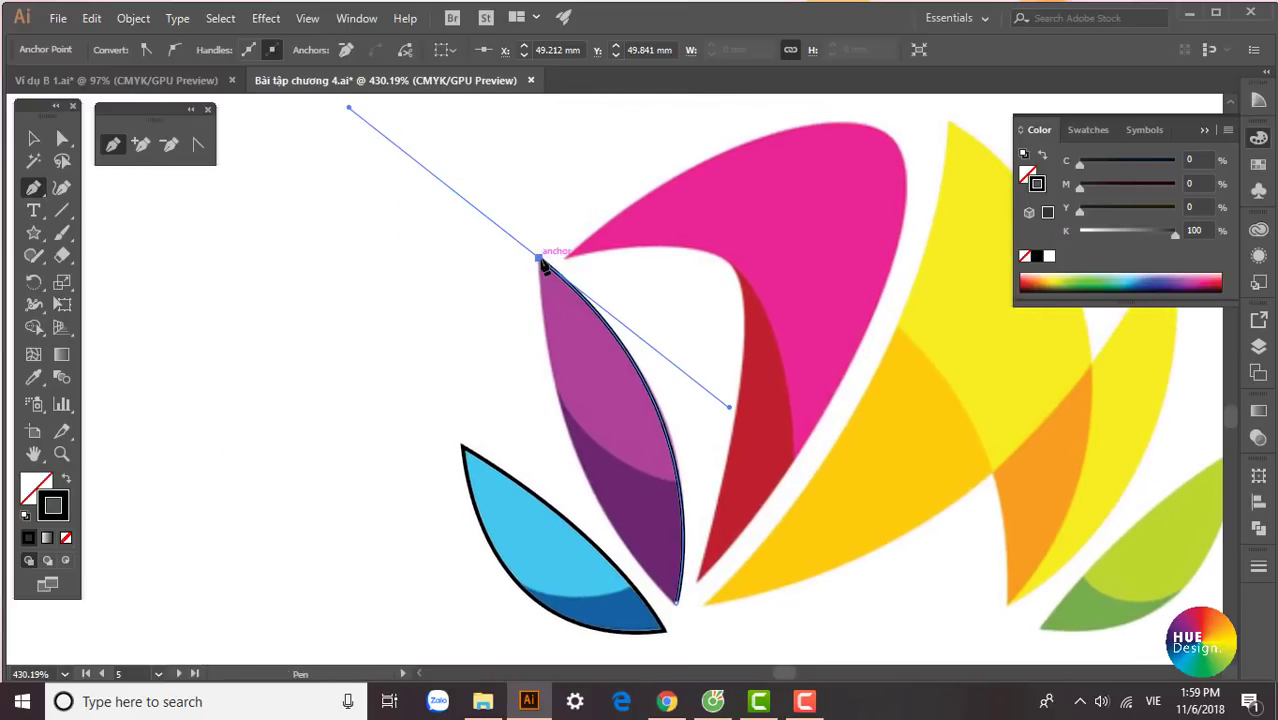
{"action": "left_click", "coordinate": [539, 259]}
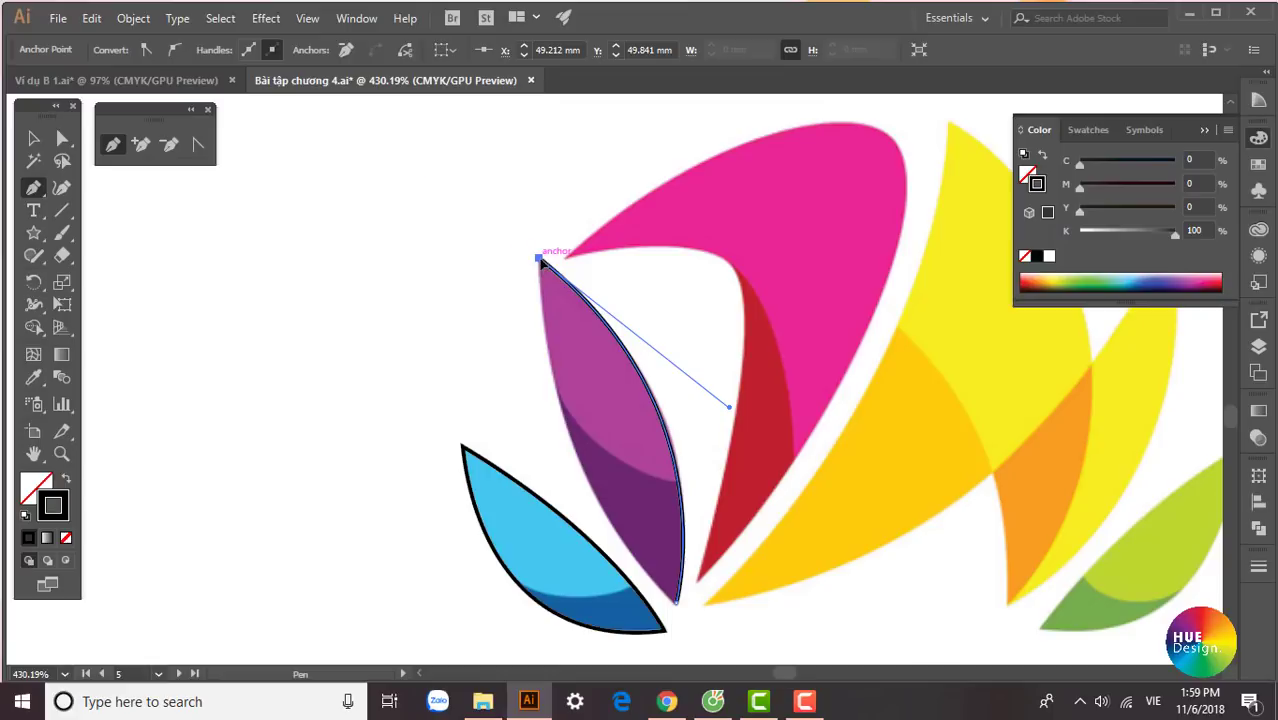
{"action": "left_click_drag", "start_coordinate": [539, 259], "coordinate": [428, 216]}
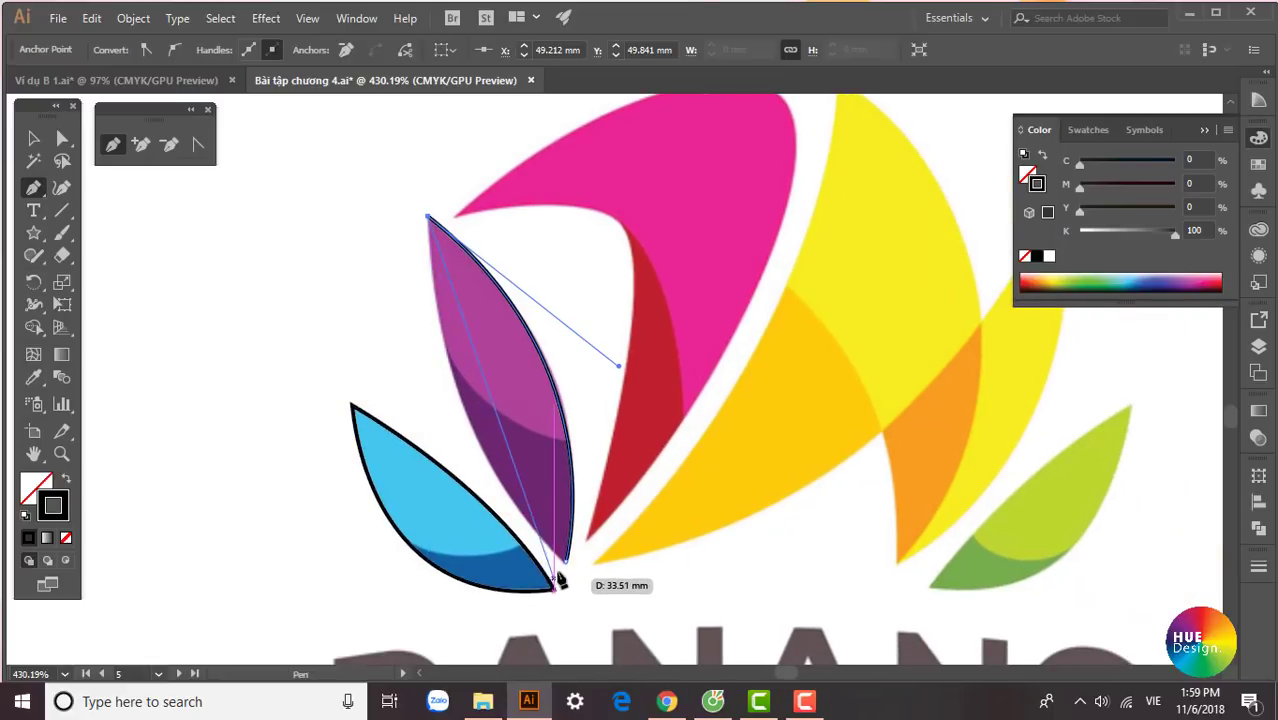
{"action": "left_click_drag", "start_coordinate": [568, 562], "coordinate": [679, 660]}
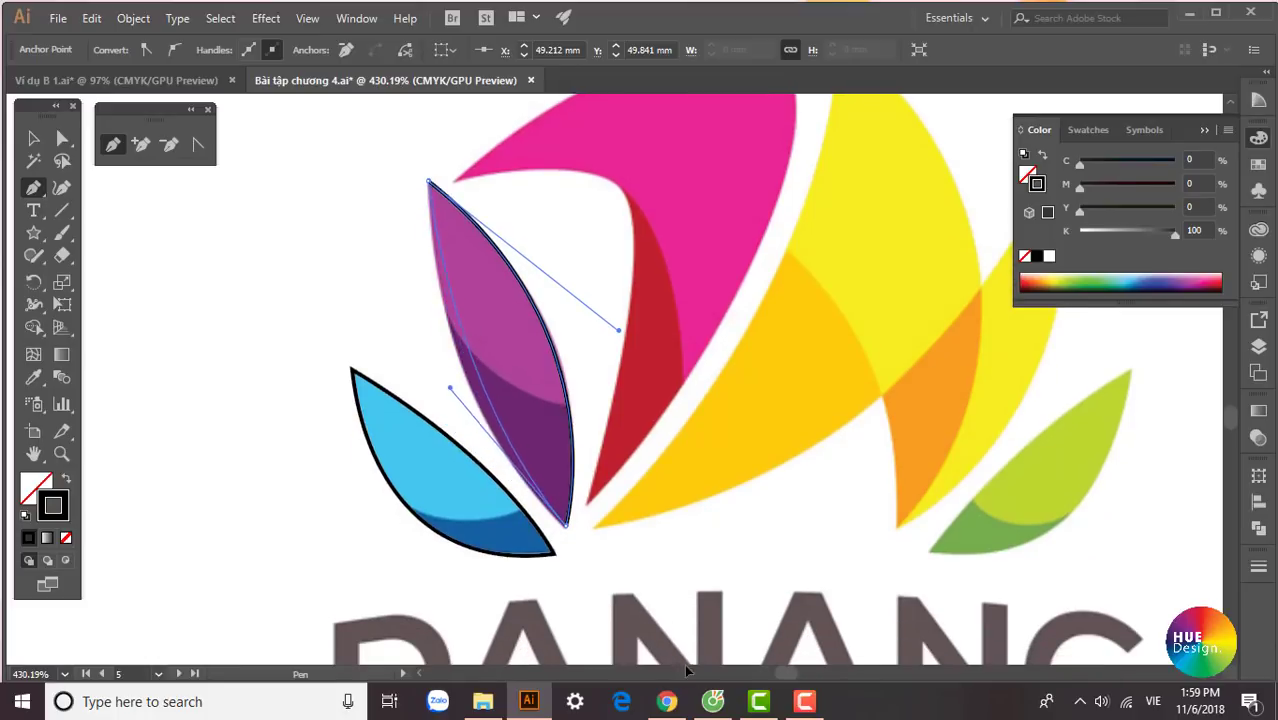
{"action": "mouse_move", "coordinate": [679, 660]}
{"action": "left_mouse_down"}
{"action": "mouse_move", "coordinate": [693, 601]}
{"action": "mouse_move", "coordinate": [709, 591]}
{"action": "left_mouse_up"}
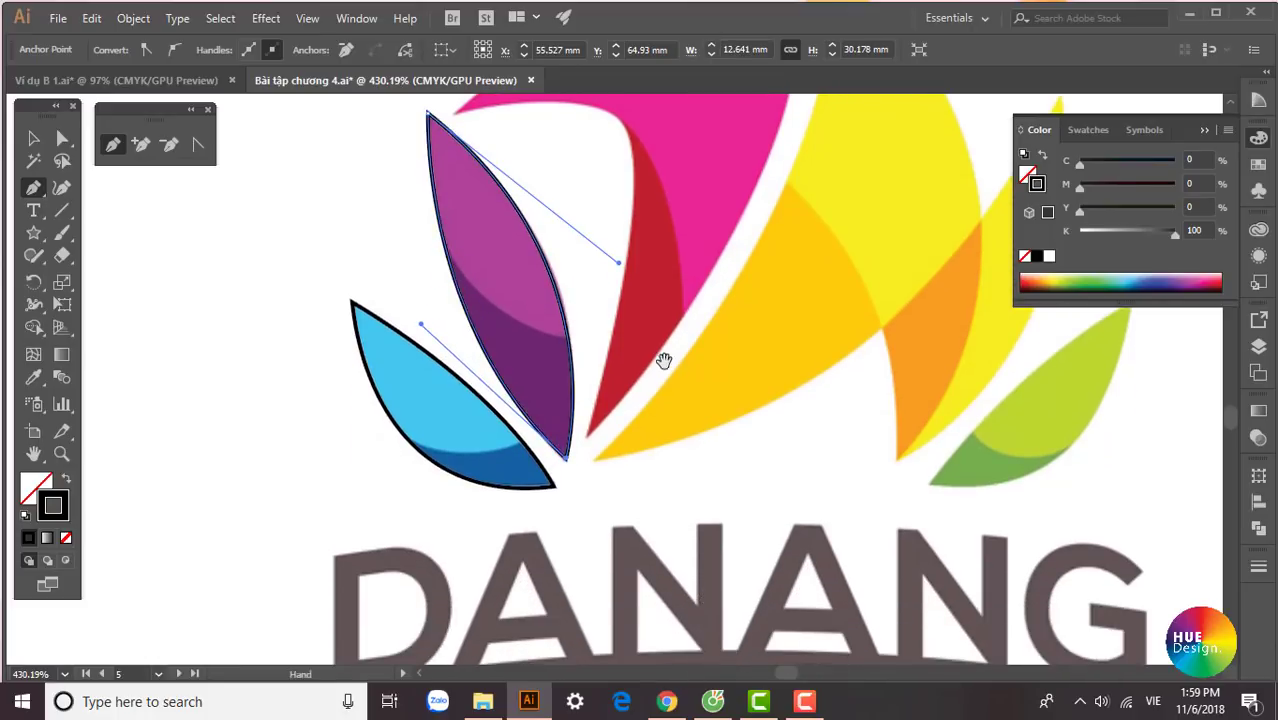
{"action": "mouse_move", "coordinate": [662, 362]}
{"action": "left_mouse_down"}
{"action": "mouse_move", "coordinate": [548, 449]}
{"action": "mouse_move", "coordinate": [505, 539]}
{"action": "left_mouse_up"}
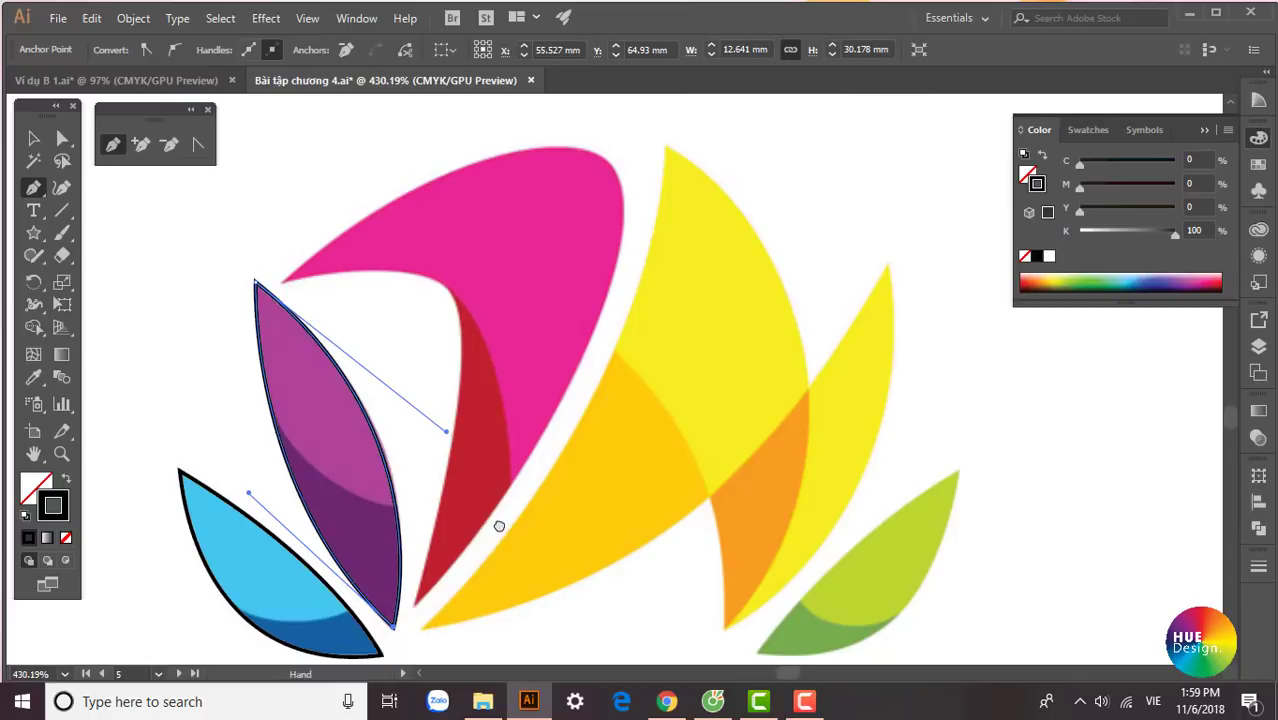
Trace the pink petal from its bottom tip via inner corner, left tip and top edge, closing it
{"action": "left_click", "coordinate": [413, 606]}
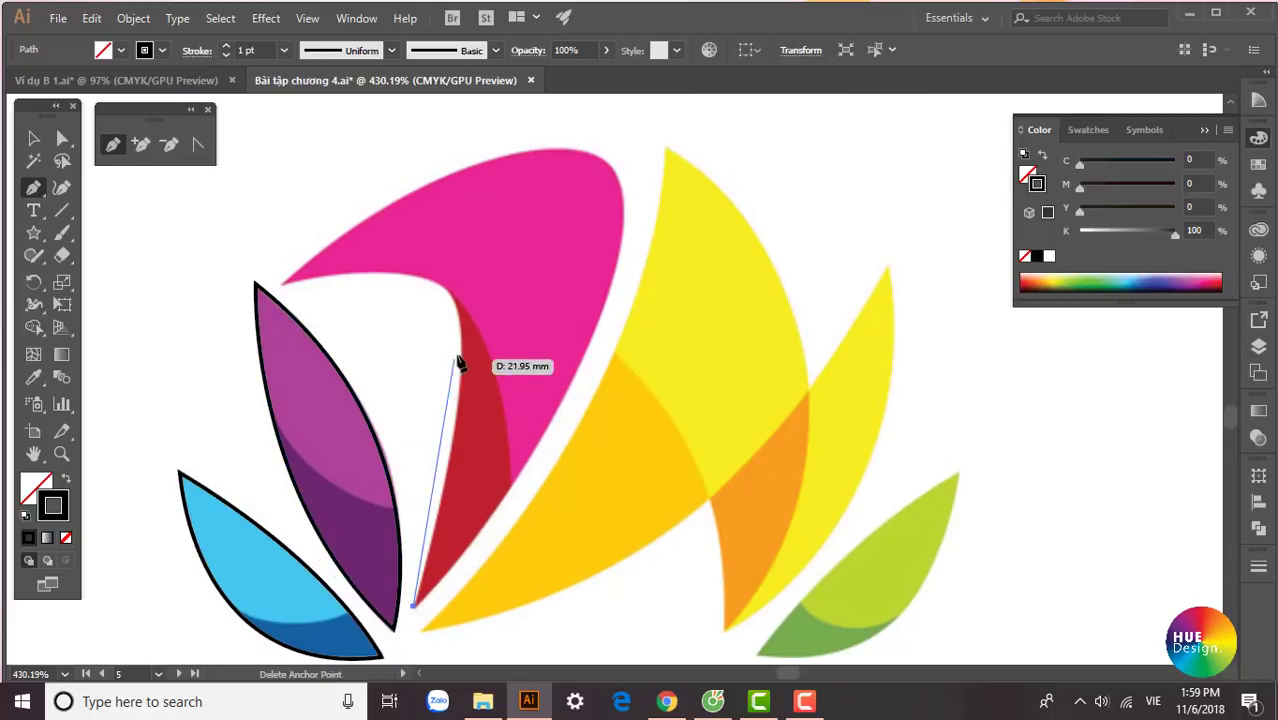
{"action": "left_click_drag", "start_coordinate": [445, 285], "coordinate": [391, 232]}
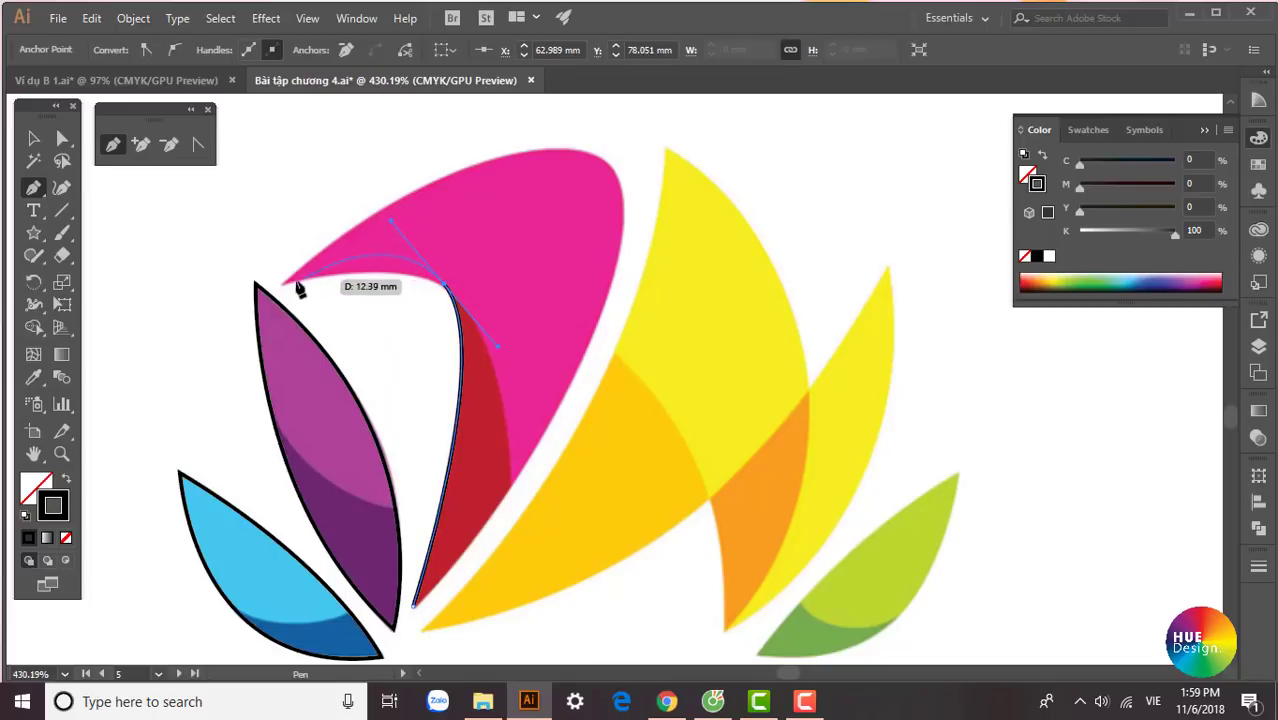
{"action": "left_click_drag", "start_coordinate": [285, 283], "coordinate": [283, 288]}
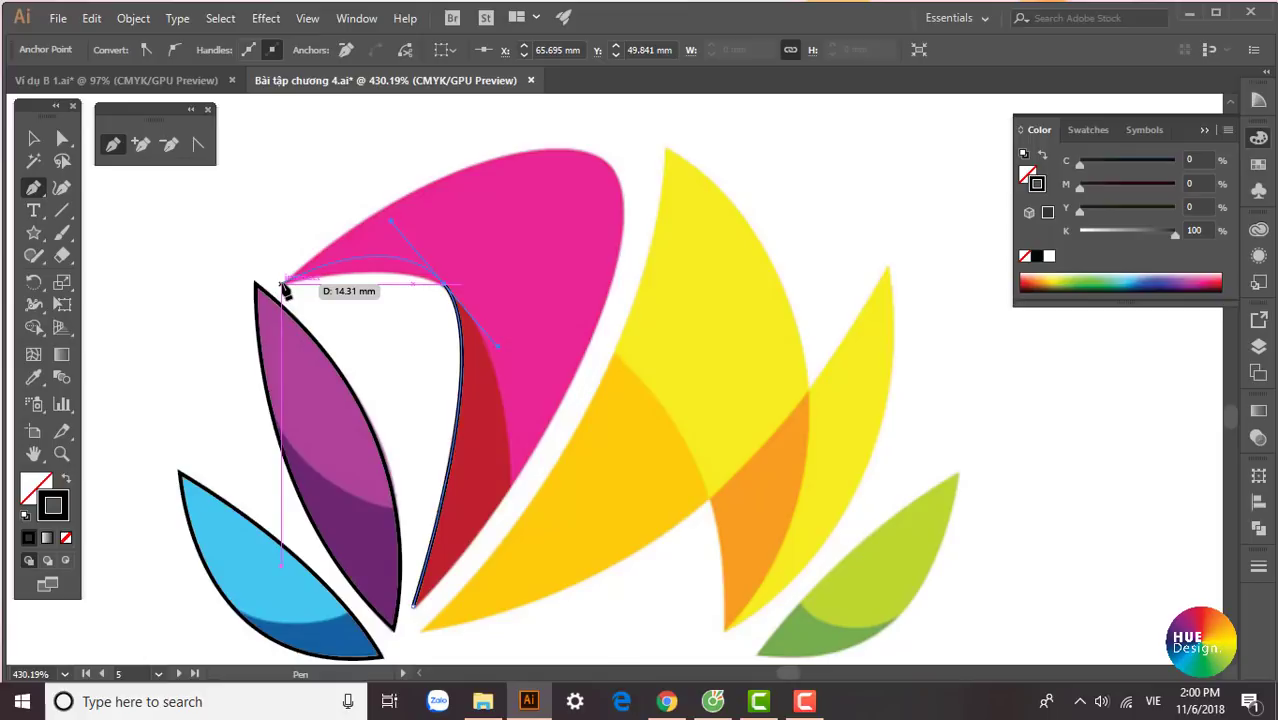
{"action": "mouse_move", "coordinate": [283, 288]}
{"action": "left_mouse_down"}
{"action": "mouse_move", "coordinate": [348, 274]}
{"action": "mouse_move", "coordinate": [413, 237]}
{"action": "mouse_move", "coordinate": [397, 228]}
{"action": "left_mouse_up"}
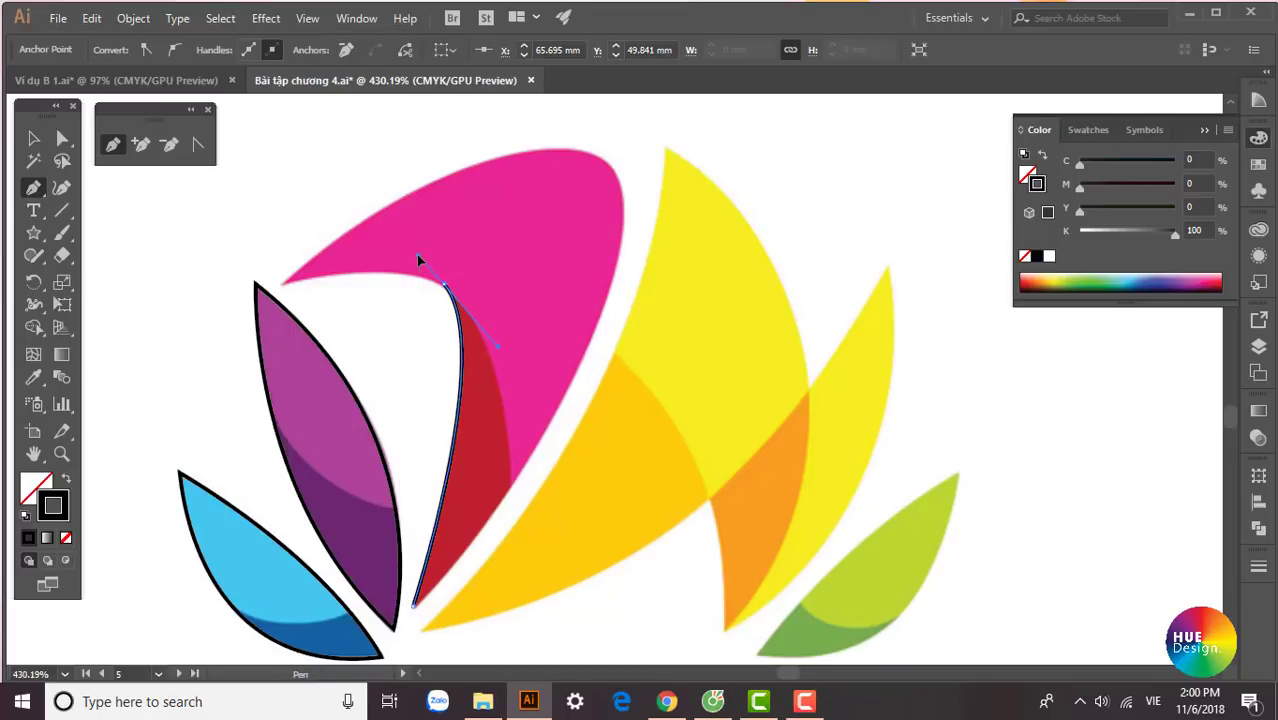
{"action": "left_click_drag", "start_coordinate": [418, 253], "coordinate": [284, 285]}
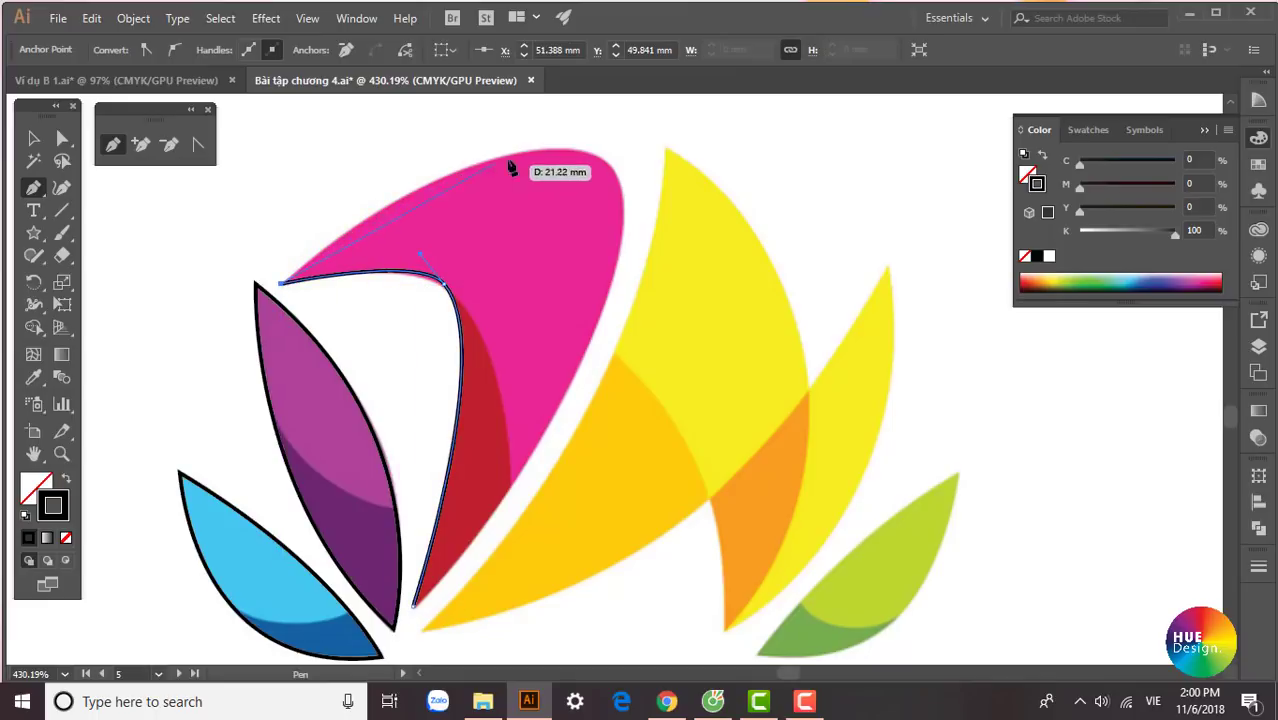
{"action": "mouse_move", "coordinate": [612, 168]}
{"action": "left_mouse_down"}
{"action": "mouse_move", "coordinate": [679, 213]}
{"action": "mouse_move", "coordinate": [807, 185]}
{"action": "left_mouse_up"}
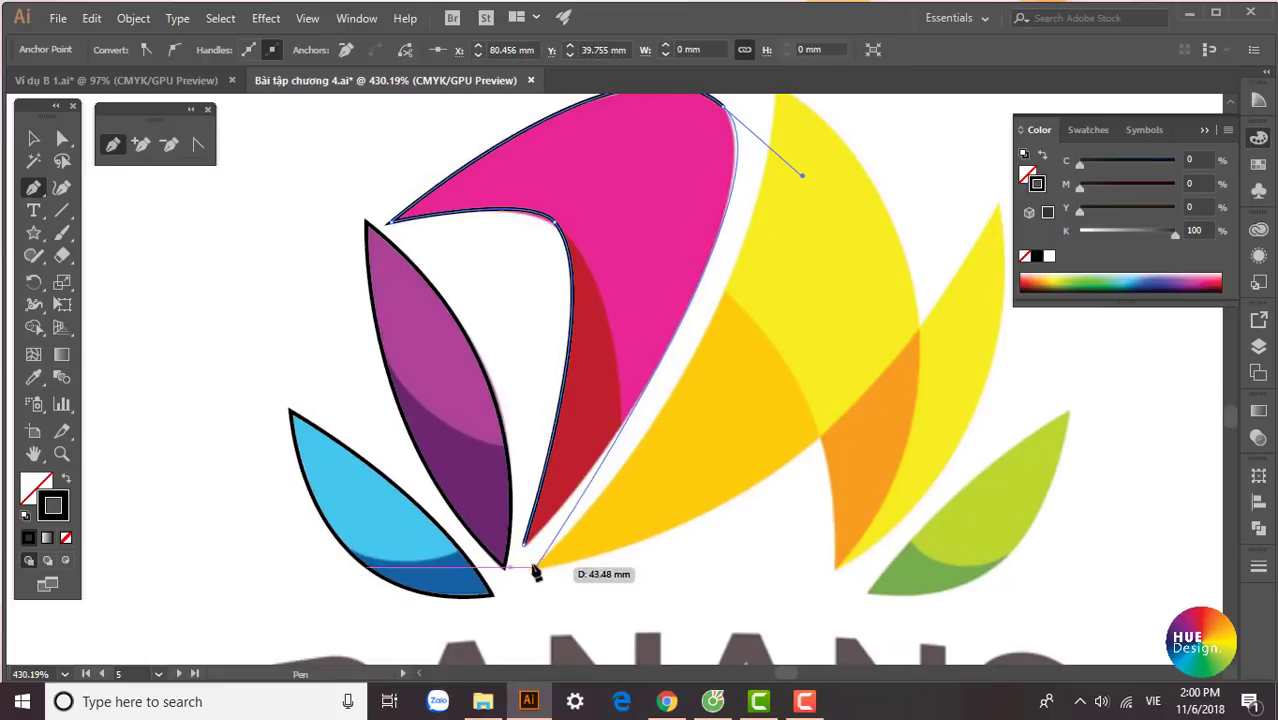
{"action": "mouse_move", "coordinate": [525, 545]}
{"action": "left_mouse_down"}
{"action": "mouse_move", "coordinate": [450, 596]}
{"action": "mouse_move", "coordinate": [462, 598]}
{"action": "left_mouse_up"}
{"action": "scroll", "coordinate": [810, 345], "scroll_direction": "up", "scroll_amount": 3}
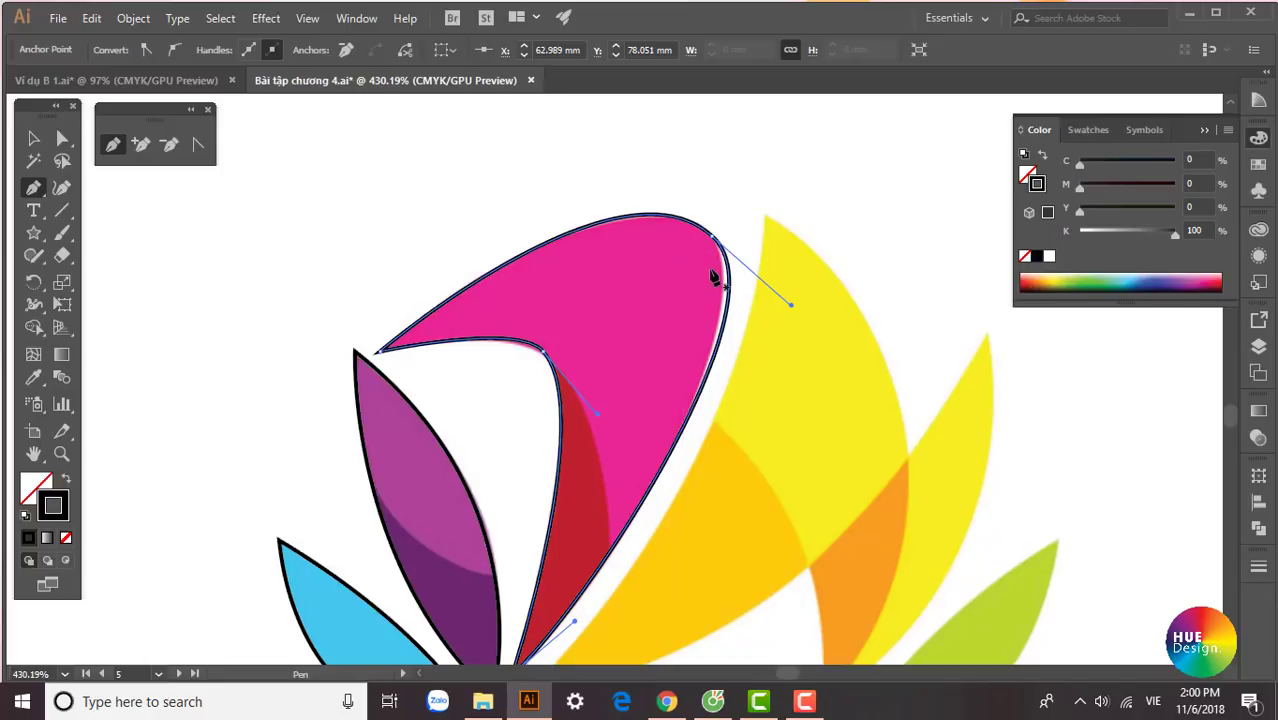
Adjust the pink outline's top-right anchor handles with Direct Selection, undoing one unwanted change
{"action": "key", "text": "a"}
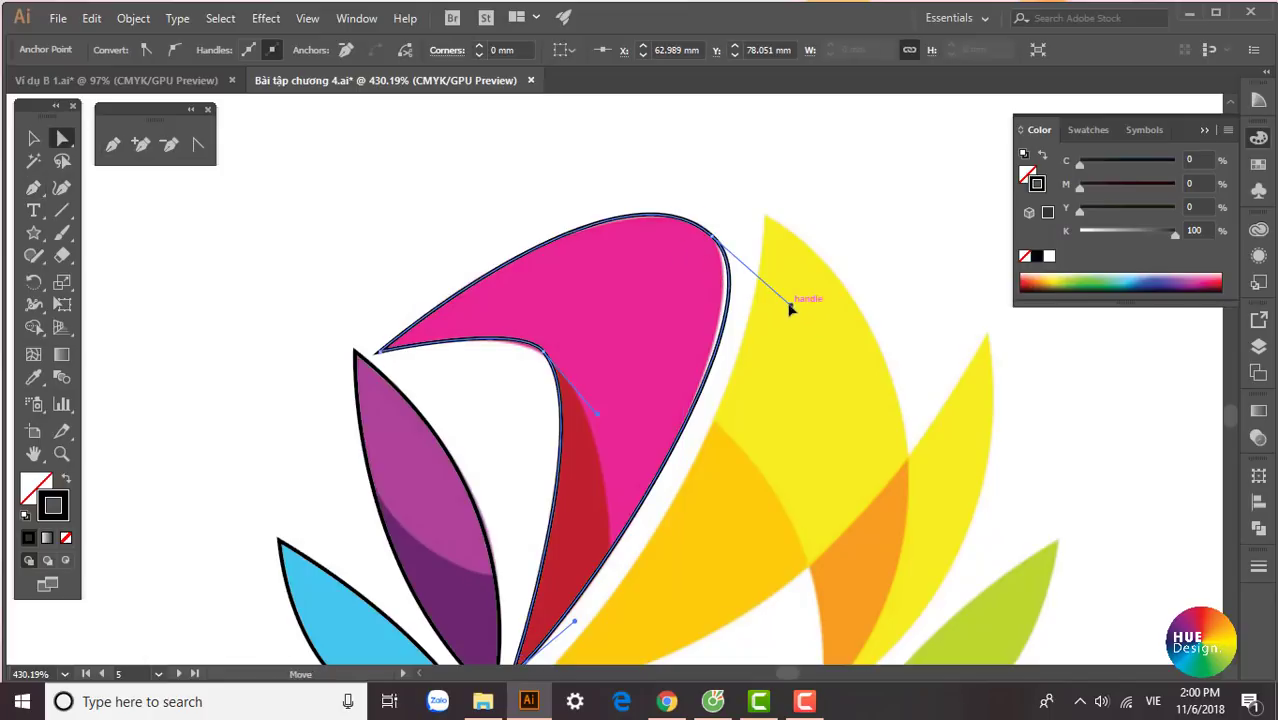
{"action": "left_click_drag", "start_coordinate": [790, 309], "coordinate": [783, 330]}
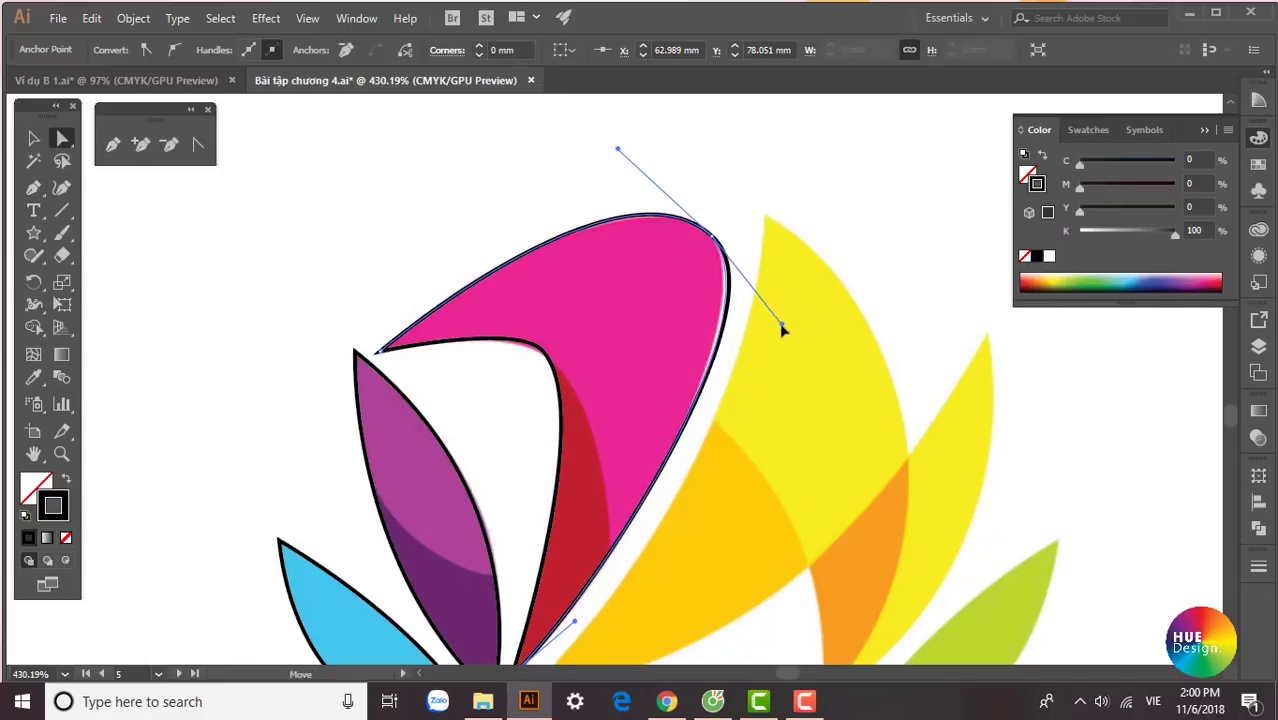
{"action": "left_click", "coordinate": [714, 240]}
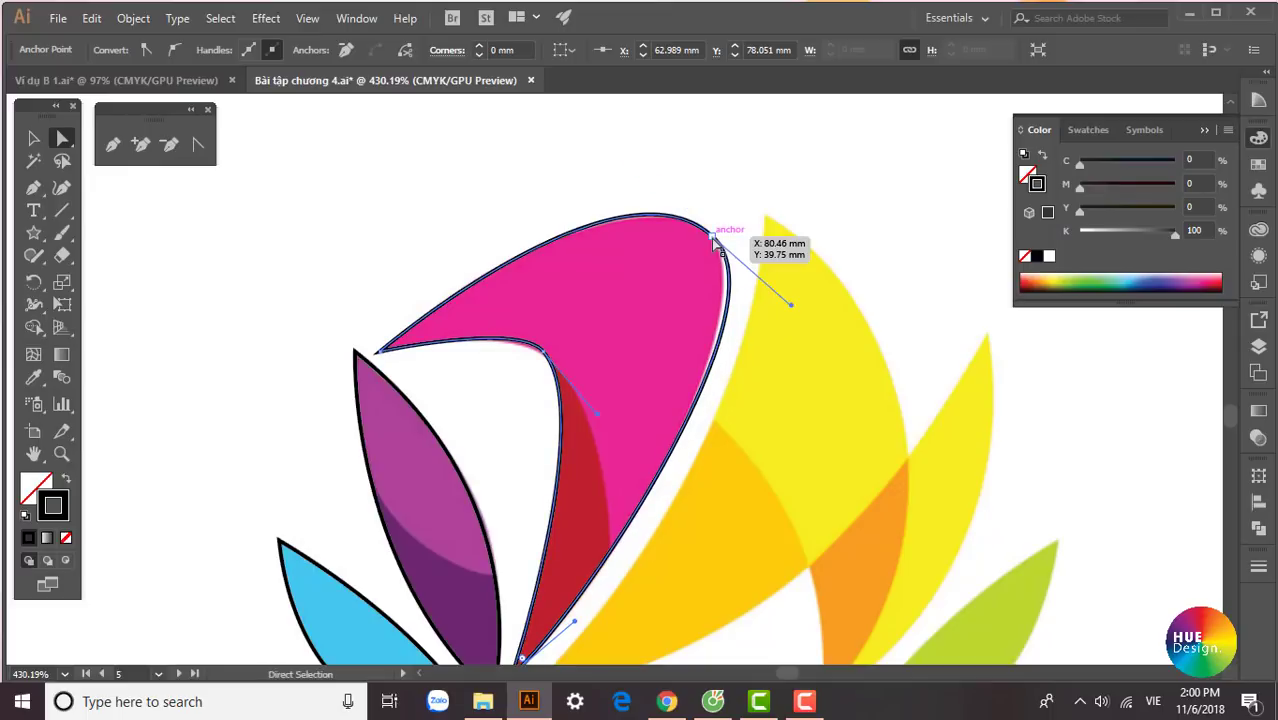
{"action": "scroll", "coordinate": [736, 337], "scroll_direction": "right", "scroll_amount": 1}
{"action": "scroll", "coordinate": [736, 320], "scroll_direction": "down", "scroll_amount": 1}
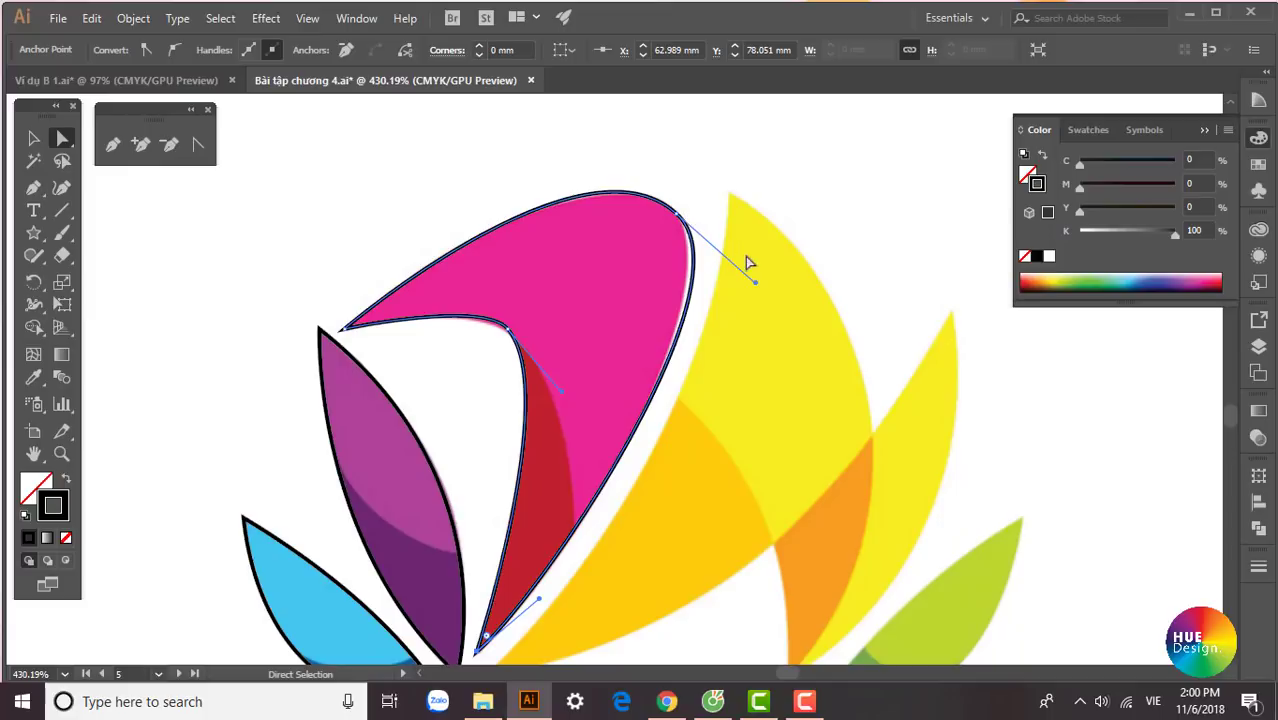
{"action": "left_click_drag", "start_coordinate": [758, 286], "coordinate": [736, 303]}
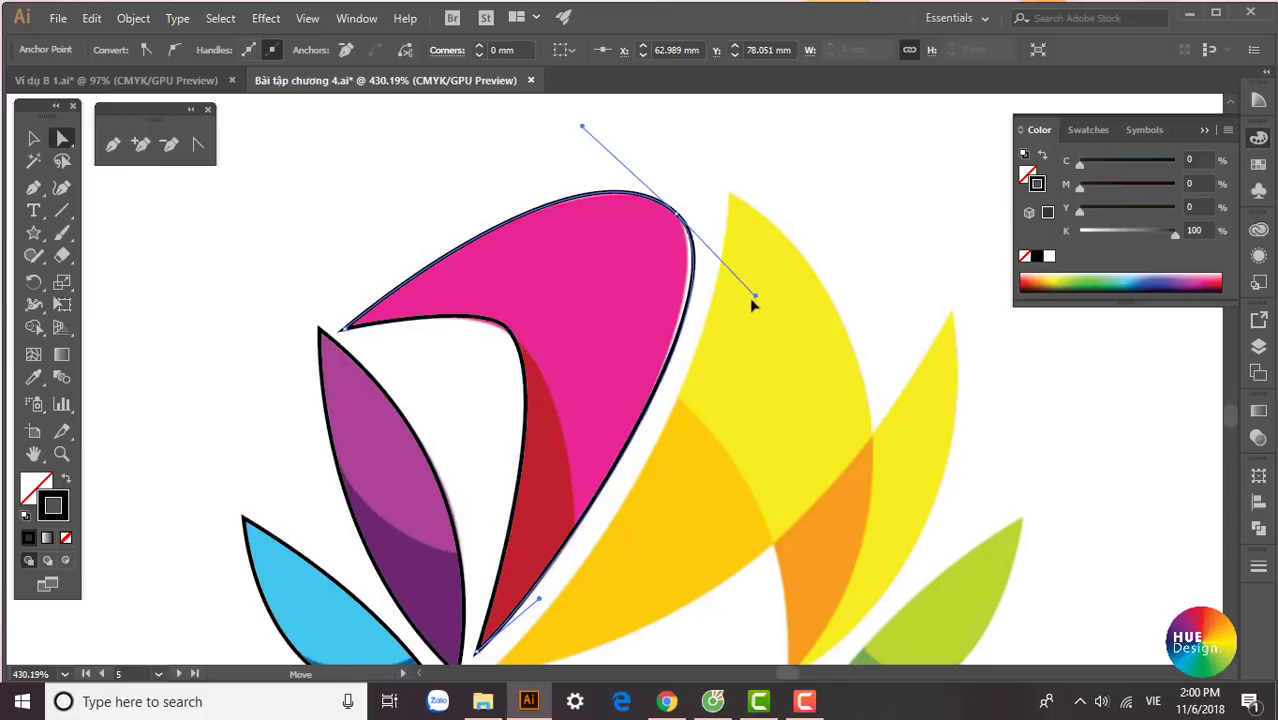
{"action": "key", "text": "ctrl+z"}
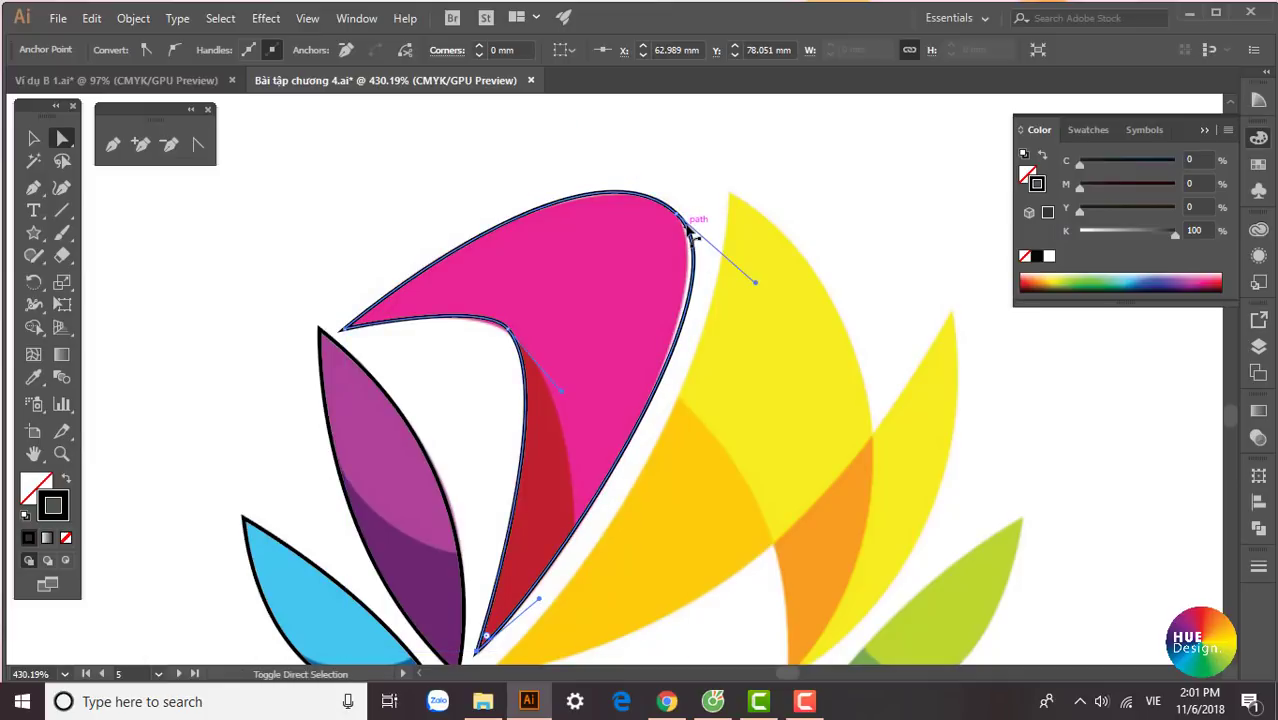
Reshape one handle of the top-right anchor so the curve hugs the pink petal's edge
{"action": "key", "text": "shift+c"}
{"action": "left_click_drag", "start_coordinate": [683, 217], "coordinate": [745, 311]}
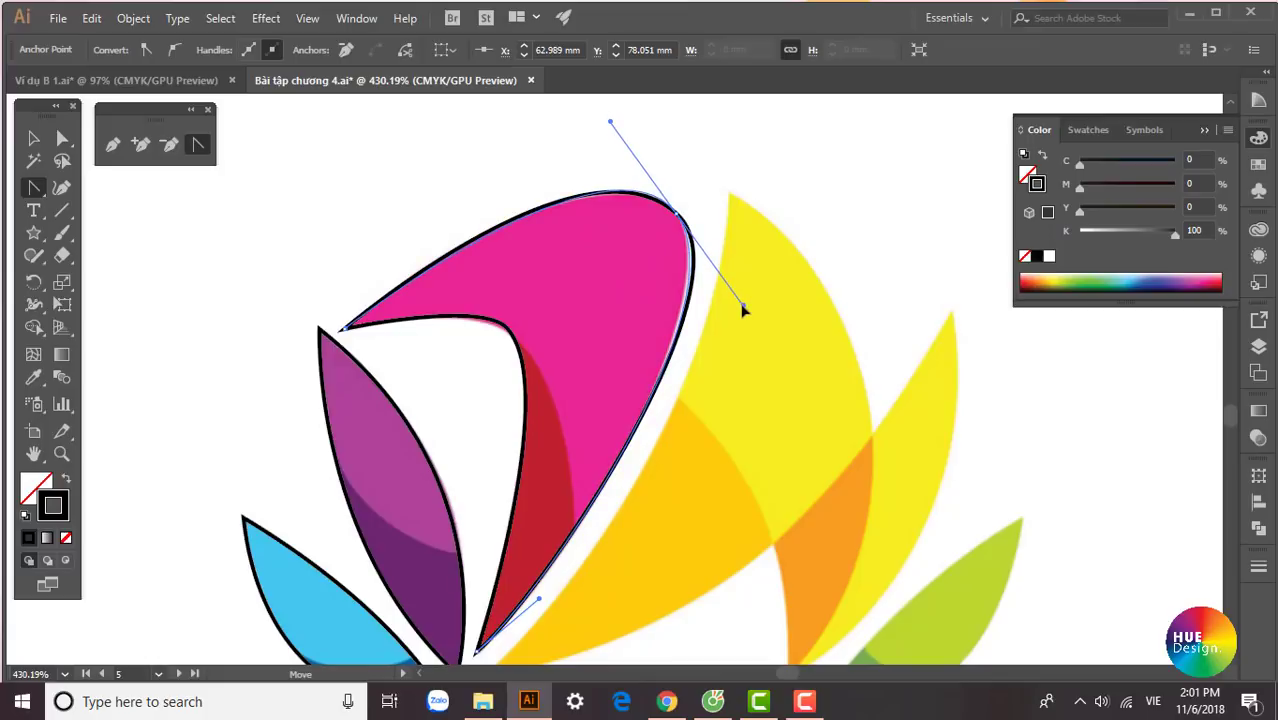
{"action": "left_click_drag", "start_coordinate": [699, 171], "coordinate": [707, 228]}
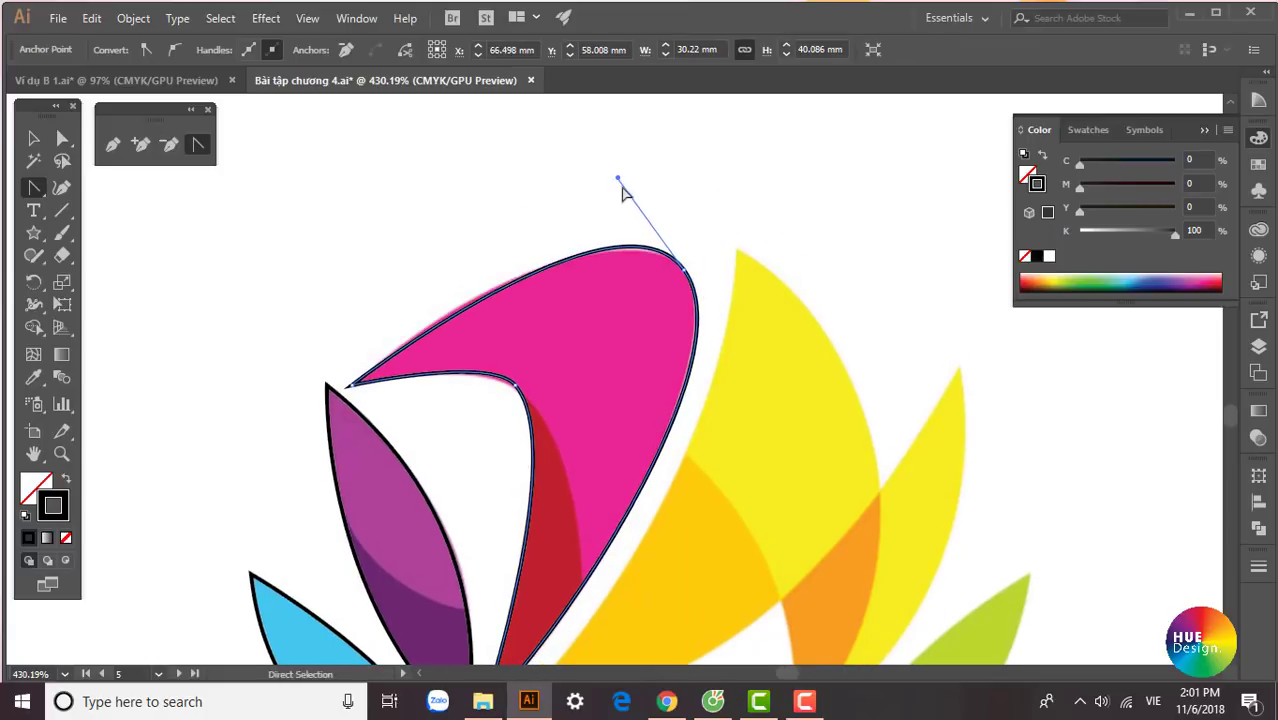
{"action": "left_click_drag", "start_coordinate": [619, 182], "coordinate": [618, 178]}
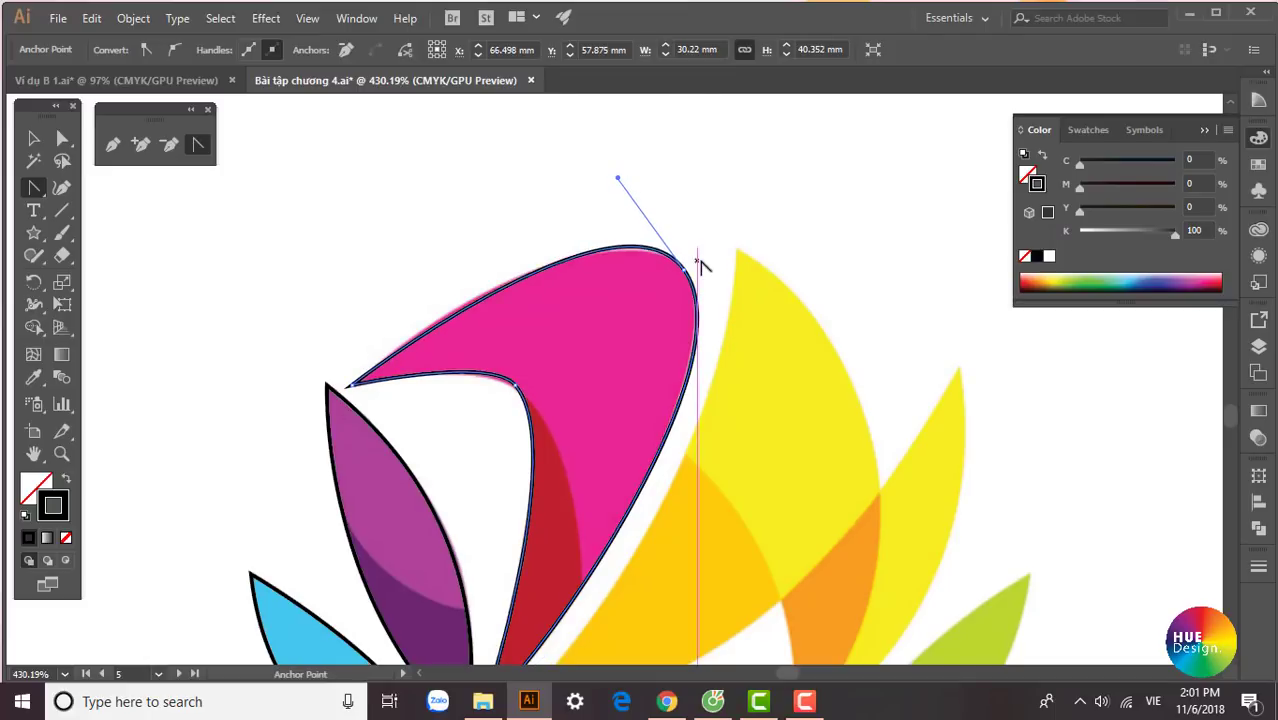
{"action": "left_click_drag", "start_coordinate": [720, 320], "coordinate": [627, 256]}
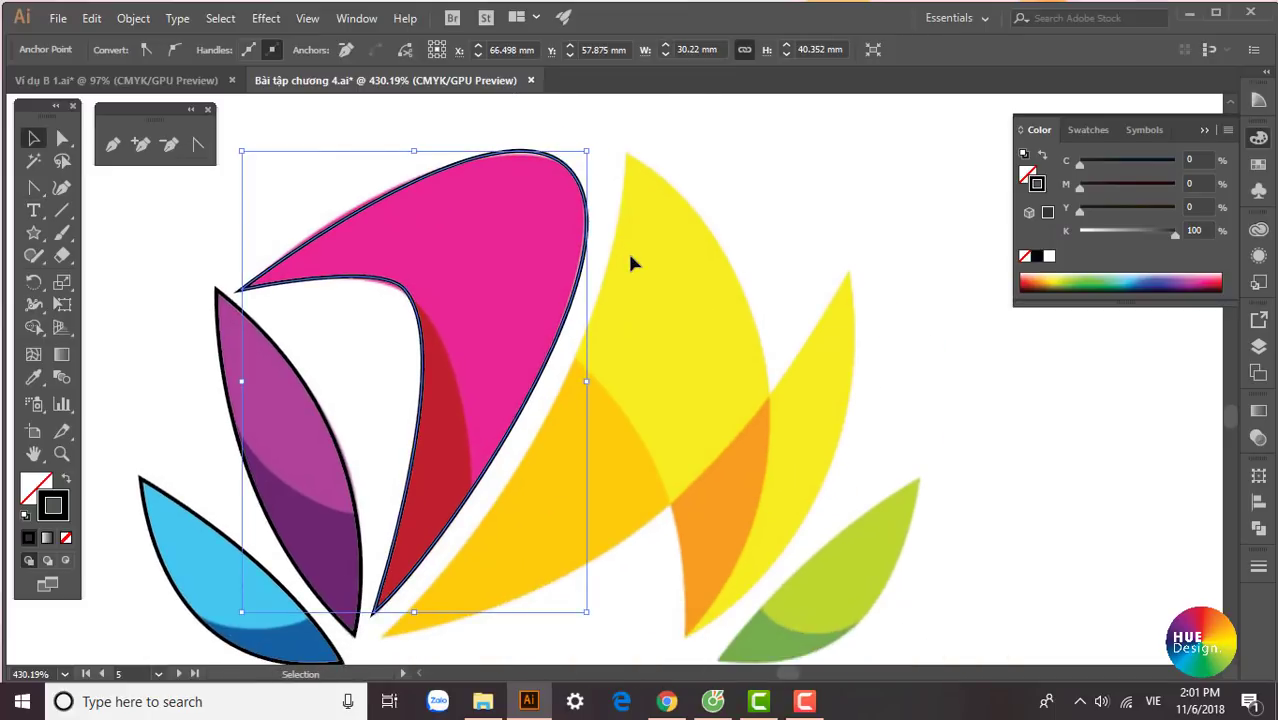
{"action": "key", "text": "ctrl+minus"}
{"action": "key", "text": "v"}
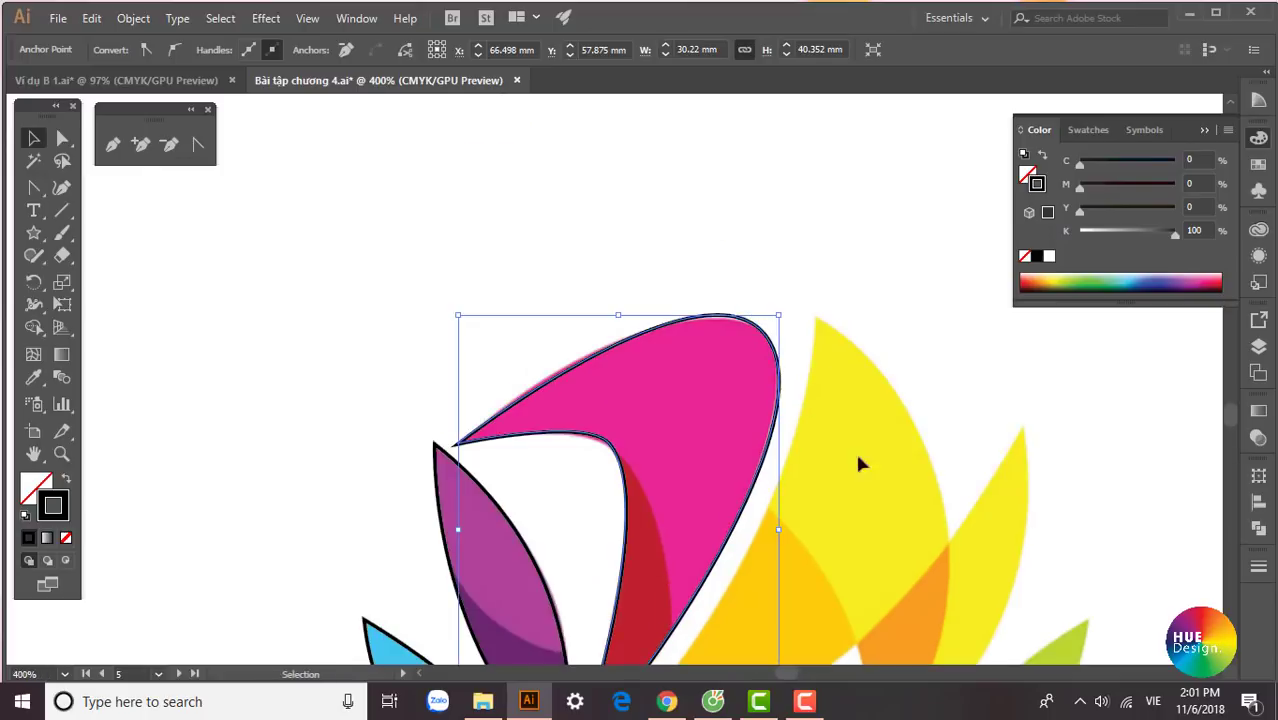
{"action": "scroll", "coordinate": [607, 379], "scroll_direction": "down", "scroll_amount": 5}
{"action": "scroll", "coordinate": [490, 473], "scroll_direction": "right", "scroll_amount": 3}
{"action": "key", "text": "p"}
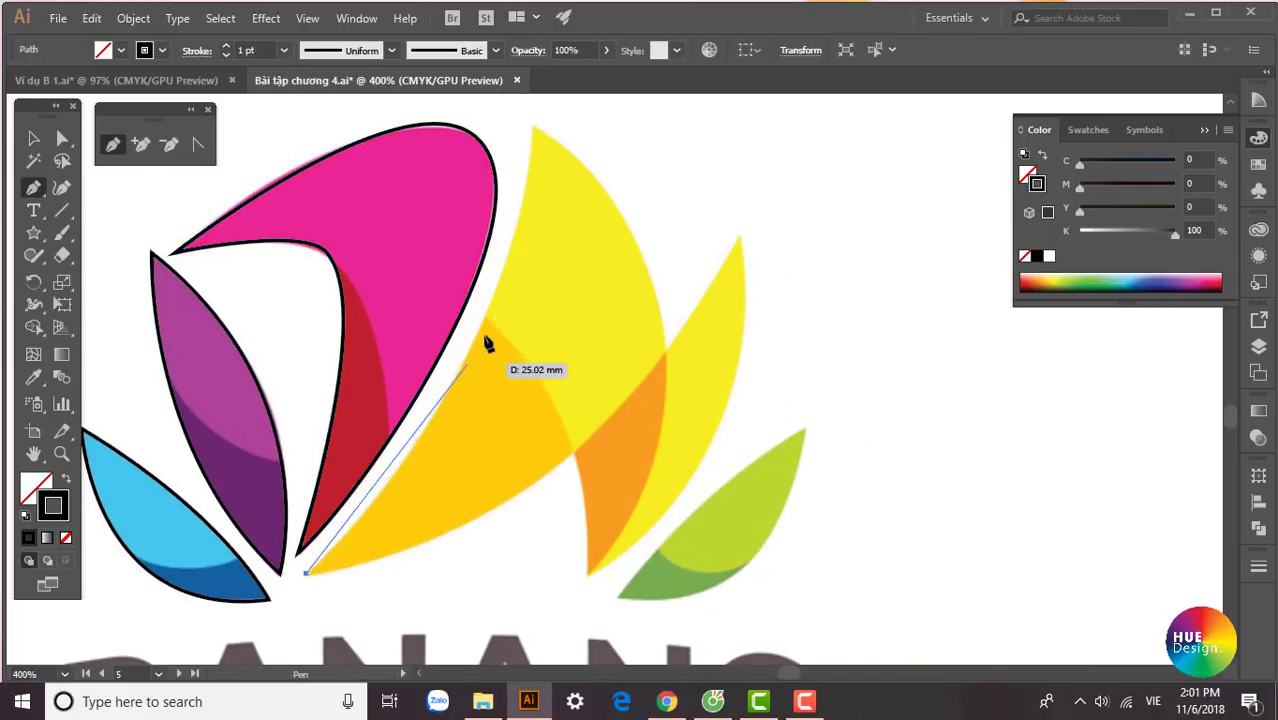
Start the yellow petal outline at its tip and run it up to the orange piece's bottom
{"action": "left_click_drag", "start_coordinate": [548, 258], "coordinate": [563, 310]}
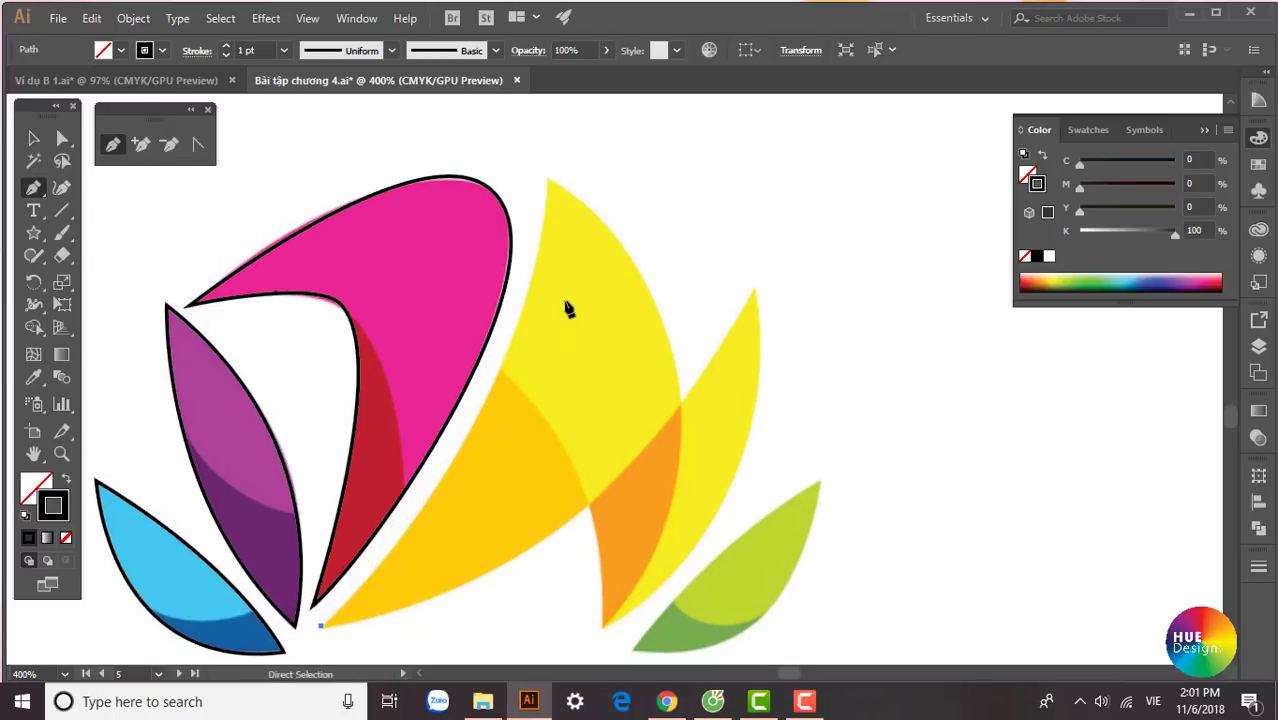
{"action": "key", "text": "ctrl+minus"}
{"action": "left_click_drag", "start_coordinate": [785, 367], "coordinate": [581, 433]}
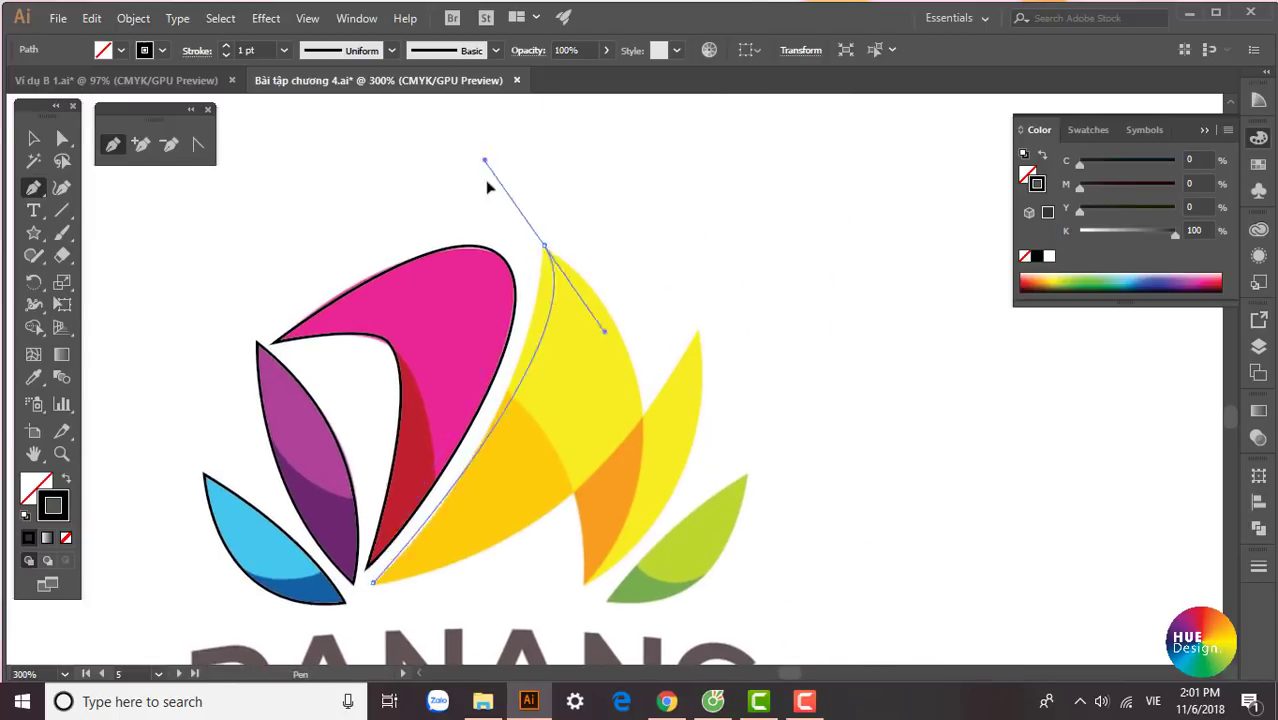
{"action": "left_click_drag", "start_coordinate": [493, 190], "coordinate": [568, 272]}
{"action": "left_click", "coordinate": [591, 356]}
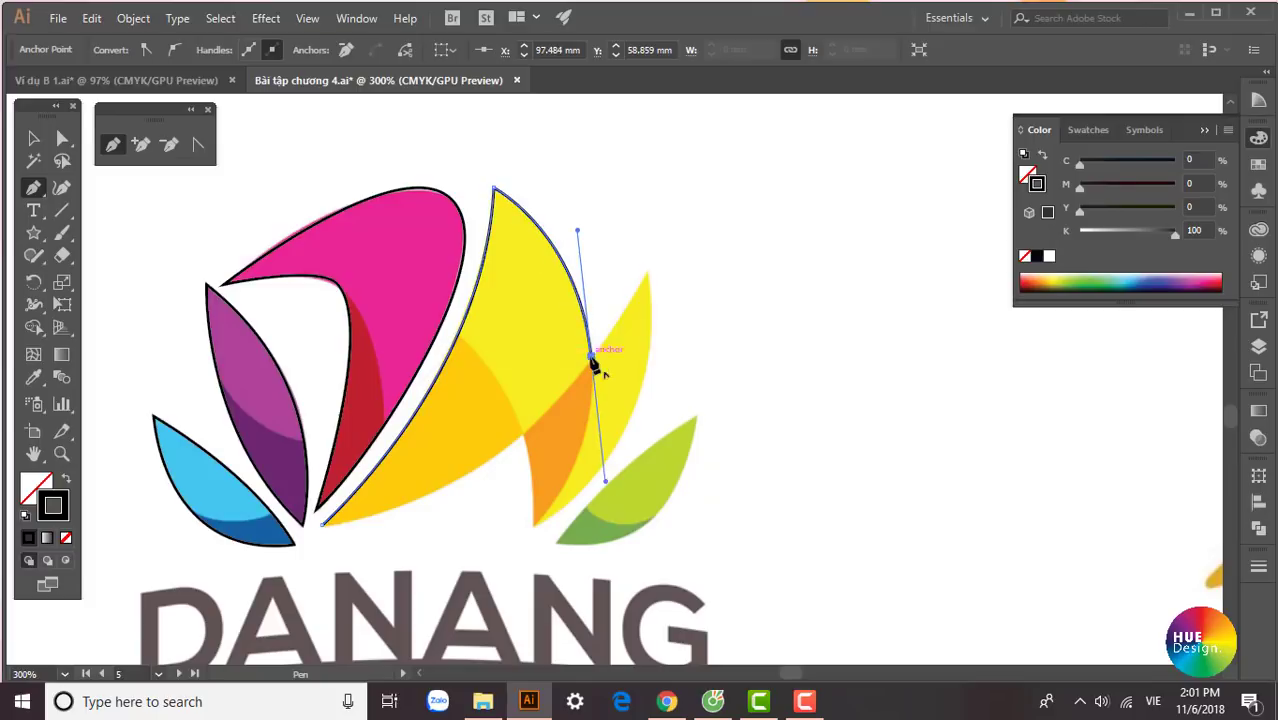
{"action": "left_click_drag", "start_coordinate": [647, 272], "coordinate": [622, 322]}
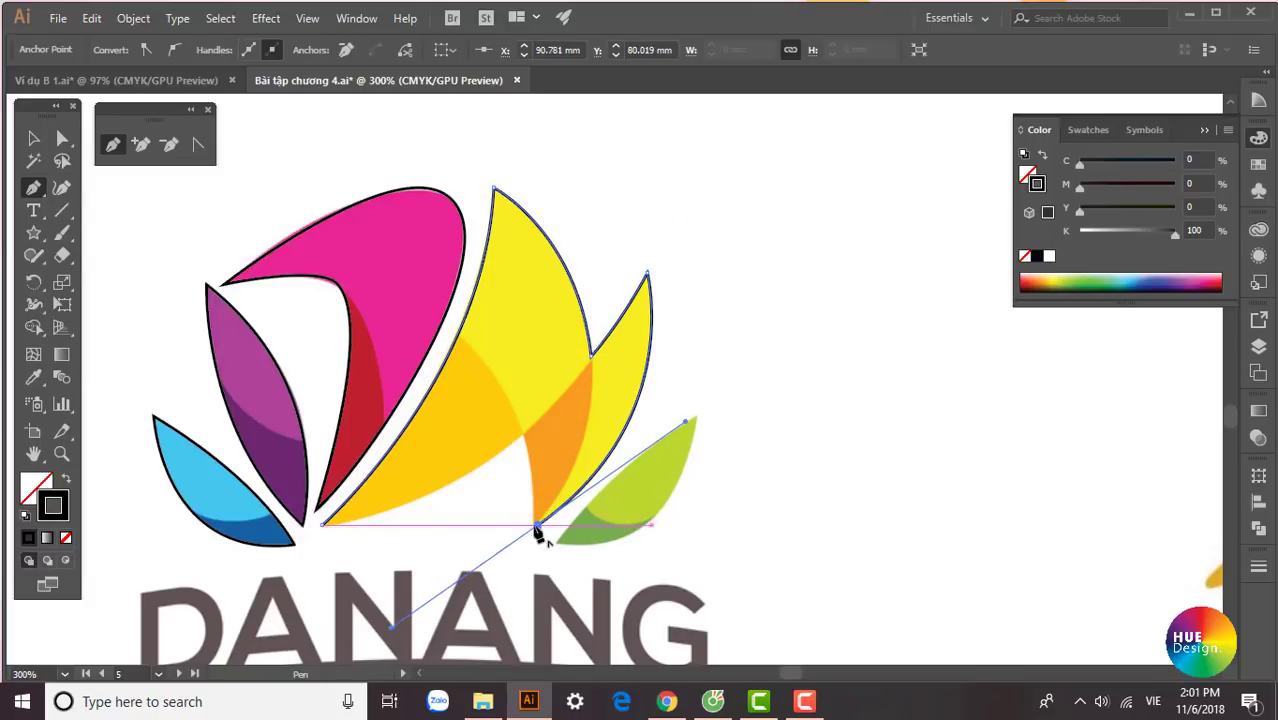
{"action": "left_click_drag", "start_coordinate": [538, 523], "coordinate": [501, 382]}
{"action": "scroll", "coordinate": [713, 556], "scroll_direction": "up", "scroll_amount": 2}
{"action": "scroll", "coordinate": [708, 340], "scroll_direction": "up", "scroll_amount": 2}
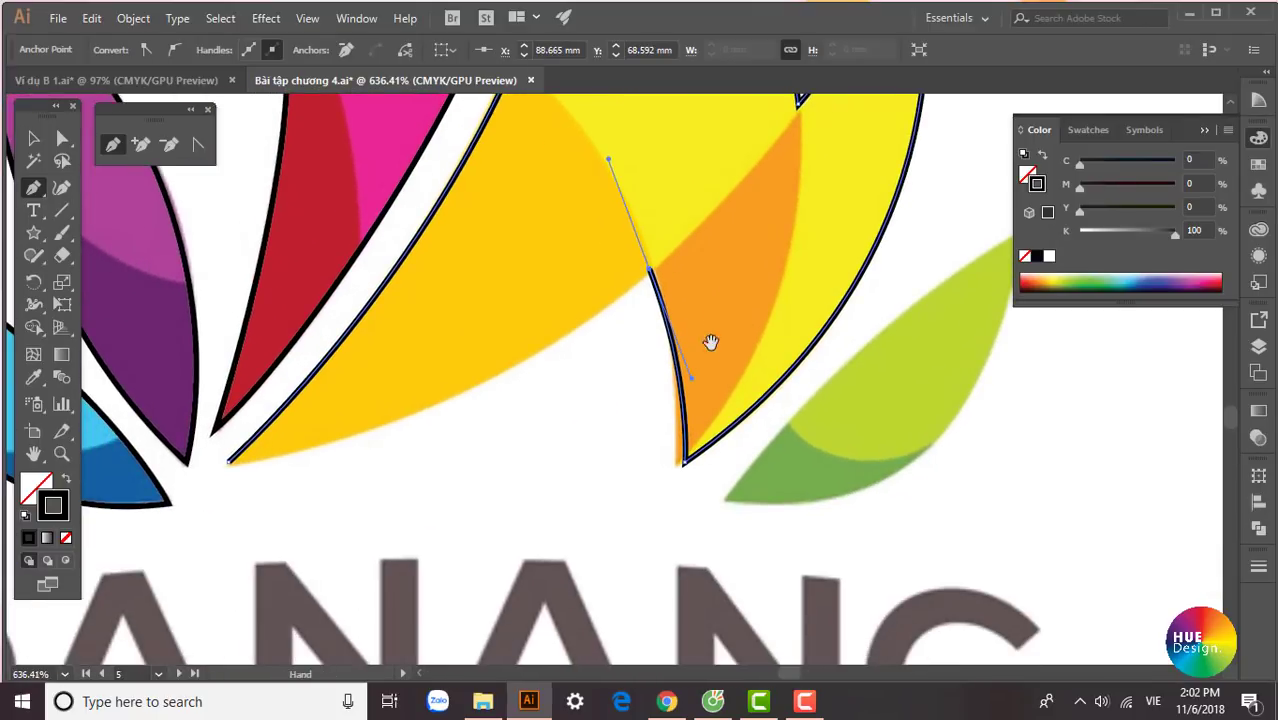
{"action": "scroll", "coordinate": [756, 354], "scroll_direction": "up", "scroll_amount": 2}
{"action": "scroll", "coordinate": [767, 378], "scroll_direction": "up", "scroll_amount": 1}
{"action": "left_click_drag", "start_coordinate": [767, 378], "coordinate": [711, 300]}
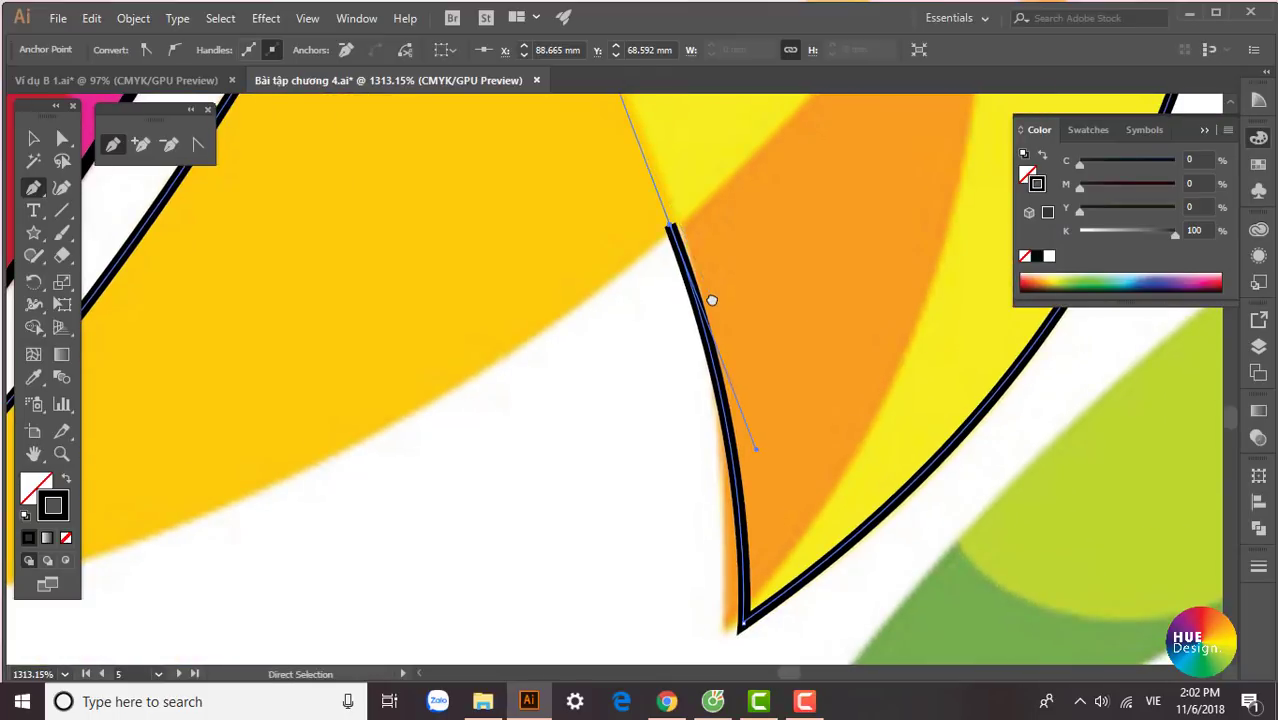
Undo a stray segment, move the end point to the orange tip, and add the orange piece's top point
{"action": "key", "text": "ctrl+z"}
{"action": "left_click_drag", "start_coordinate": [742, 628], "coordinate": [708, 543]}
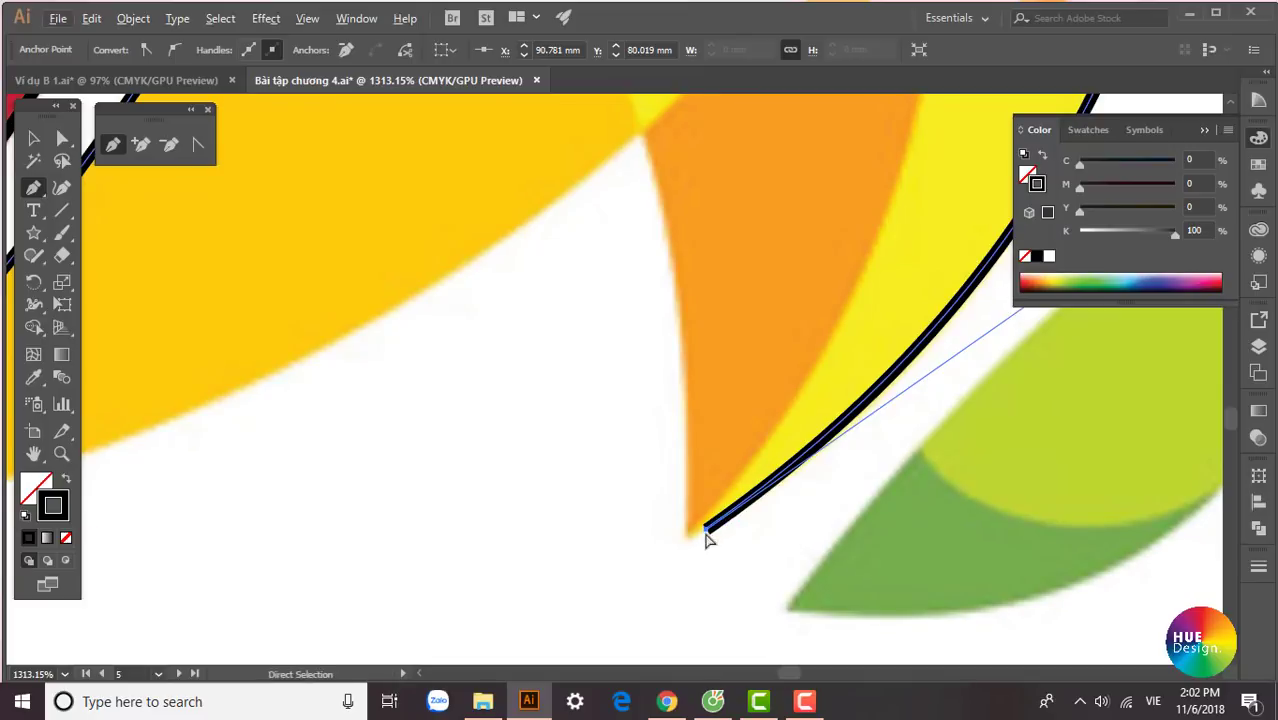
{"action": "left_click_drag", "start_coordinate": [705, 532], "coordinate": [688, 544]}
{"action": "scroll", "coordinate": [716, 492], "scroll_direction": "up", "scroll_amount": 1}
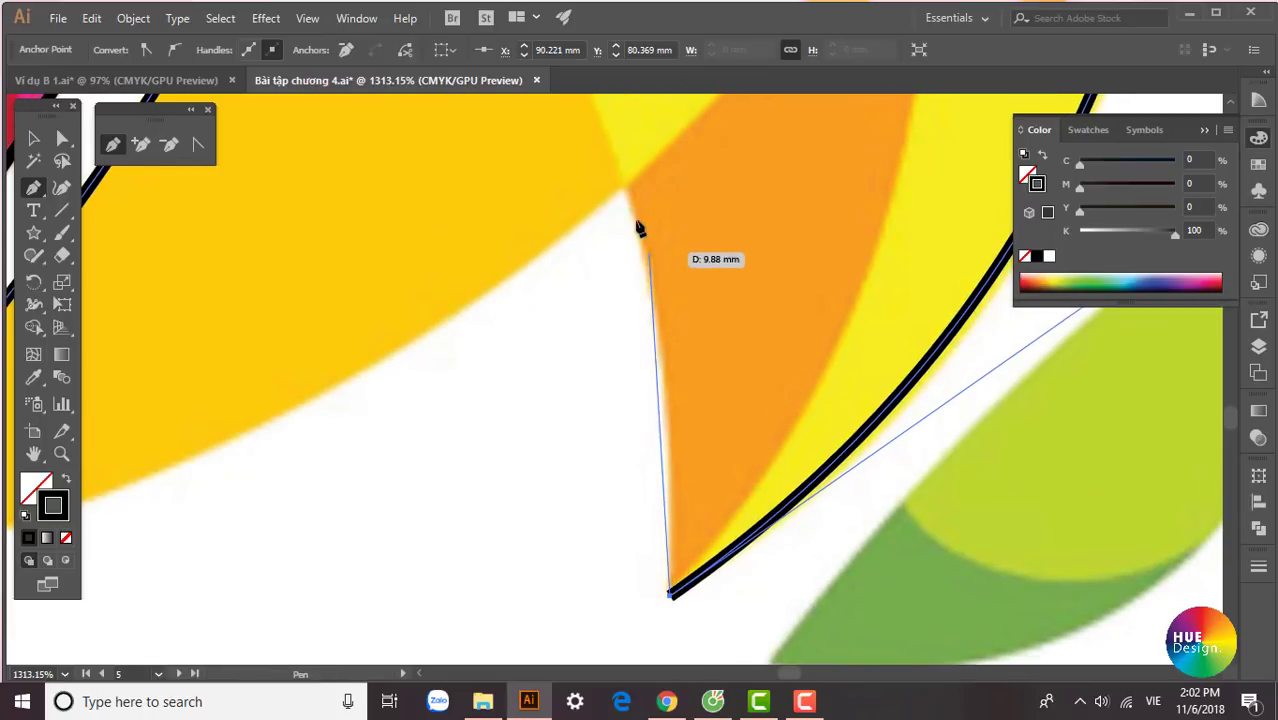
{"action": "mouse_move", "coordinate": [639, 191]}
{"action": "left_mouse_down"}
{"action": "mouse_move", "coordinate": [730, 275]}
{"action": "mouse_move", "coordinate": [713, 366]}
{"action": "left_mouse_up"}
{"action": "key", "text": "ctrl+minus"}
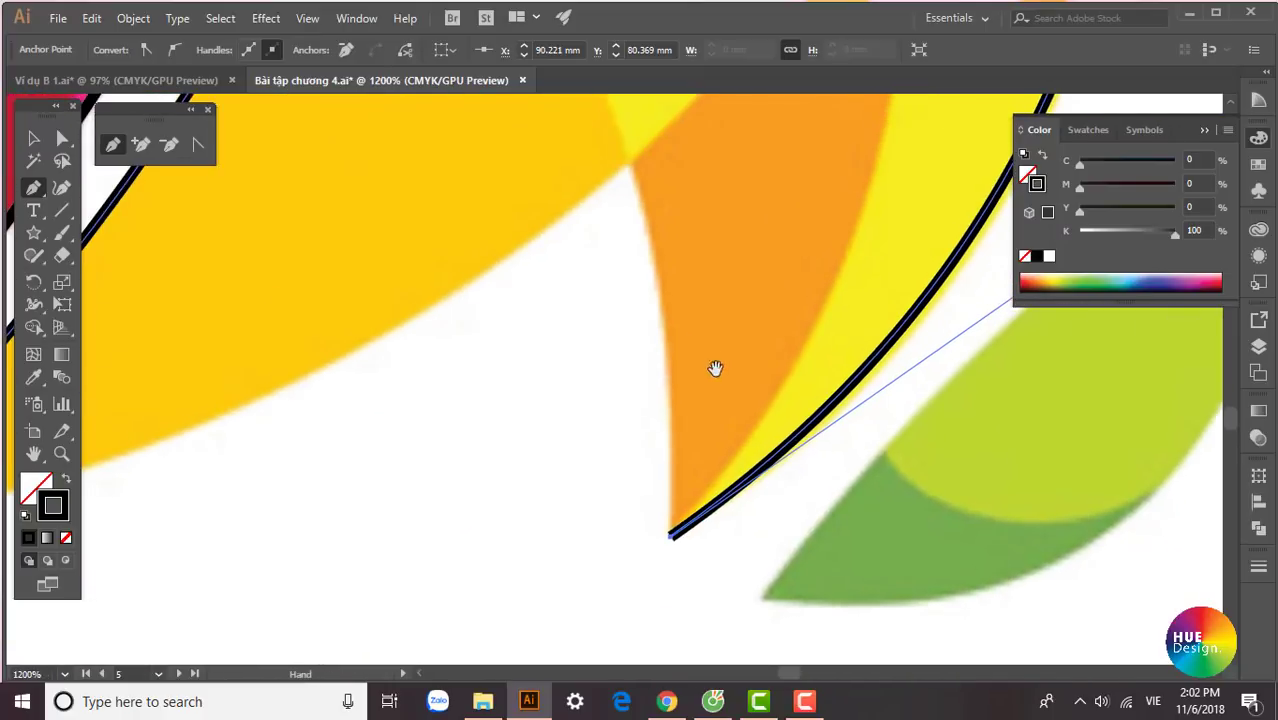
{"action": "mouse_move", "coordinate": [630, 160]}
{"action": "left_mouse_down"}
{"action": "mouse_move", "coordinate": [597, 148]}
{"action": "mouse_move", "coordinate": [583, 260]}
{"action": "left_mouse_up"}
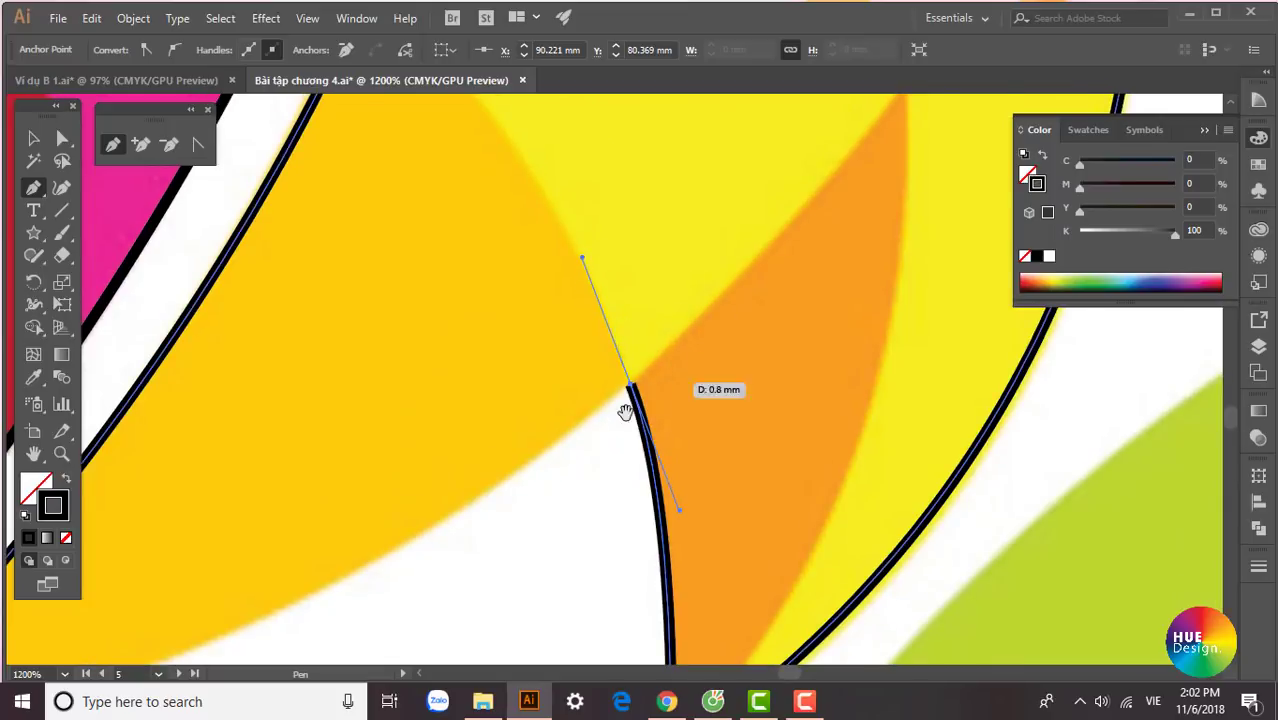
Close the yellow petal outline at its start point, curving along the yellow edge
{"action": "left_click_drag", "start_coordinate": [619, 411], "coordinate": [769, 256]}
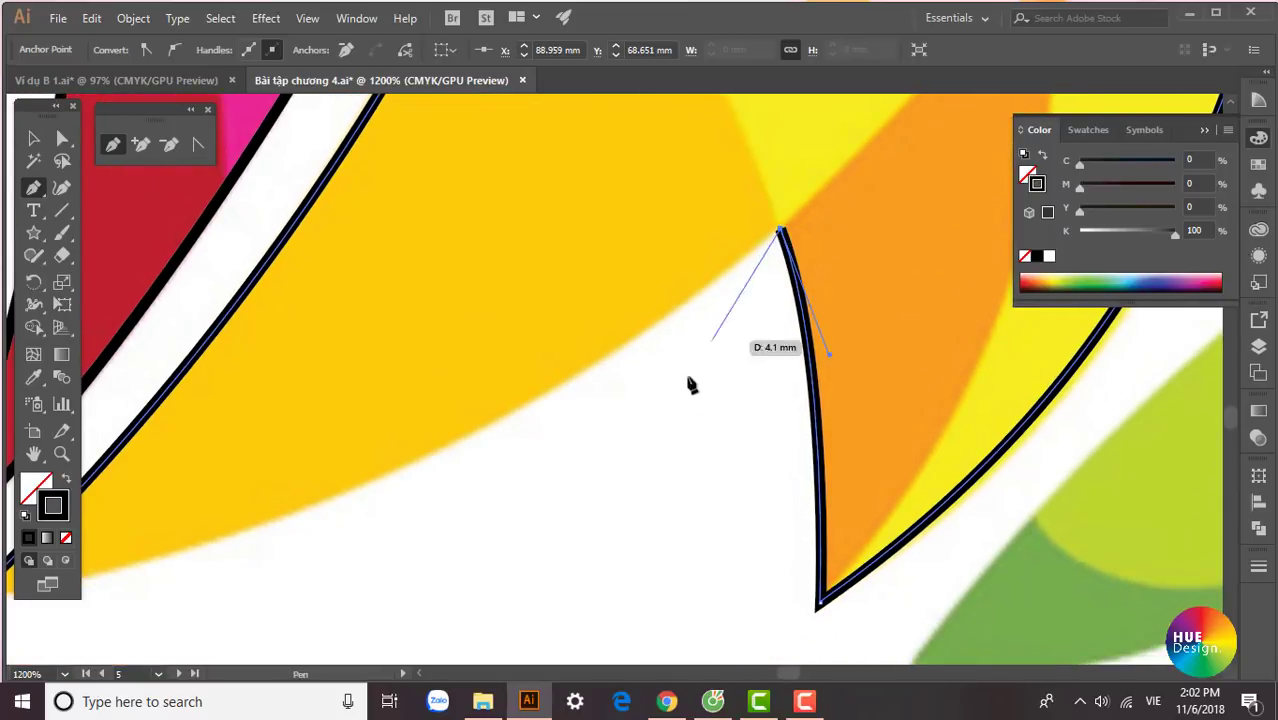
{"action": "left_click_drag", "start_coordinate": [690, 385], "coordinate": [852, 308]}
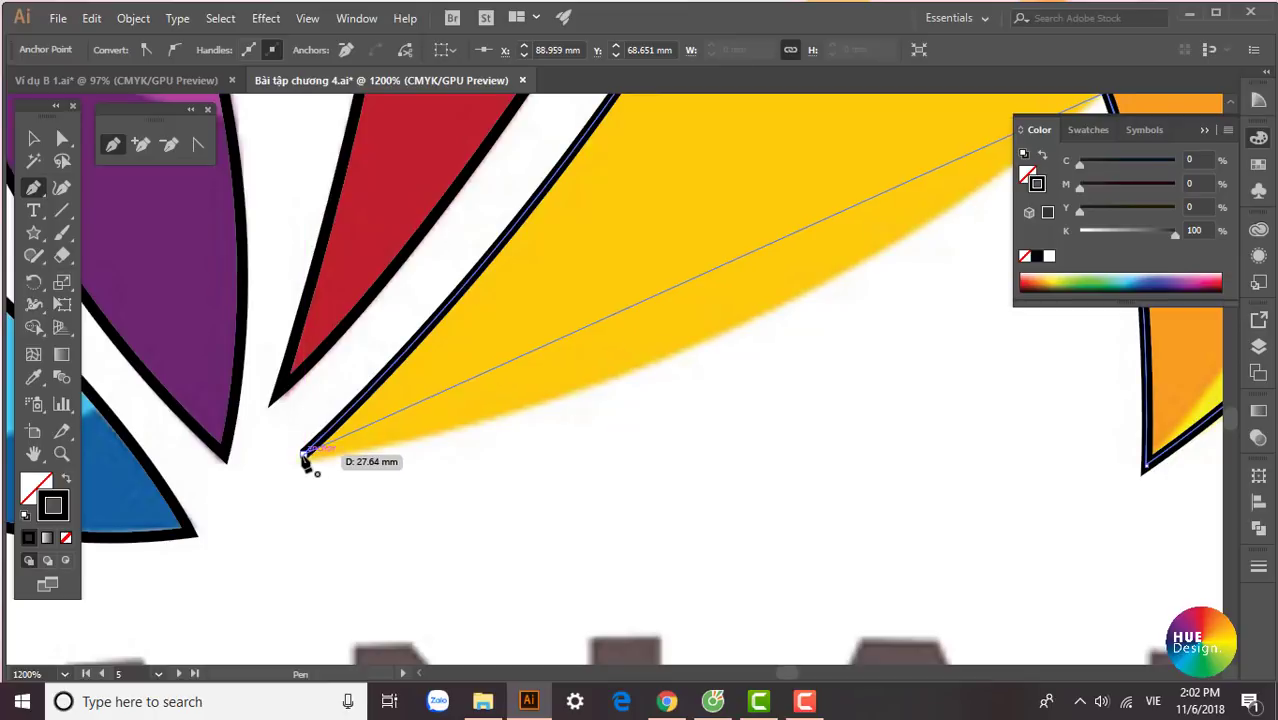
{"action": "left_click_drag", "start_coordinate": [305, 456], "coordinate": [562, 490]}
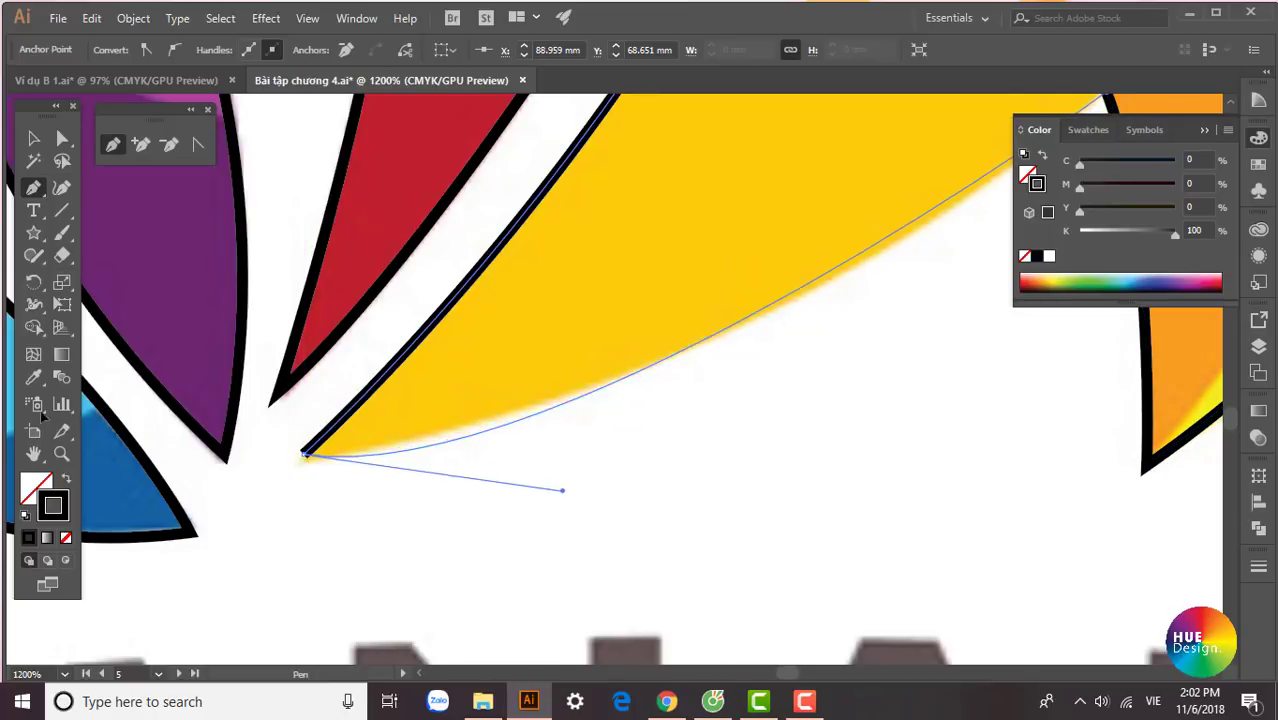
{"action": "left_click_drag", "start_coordinate": [47, 421], "coordinate": [79, 455]}
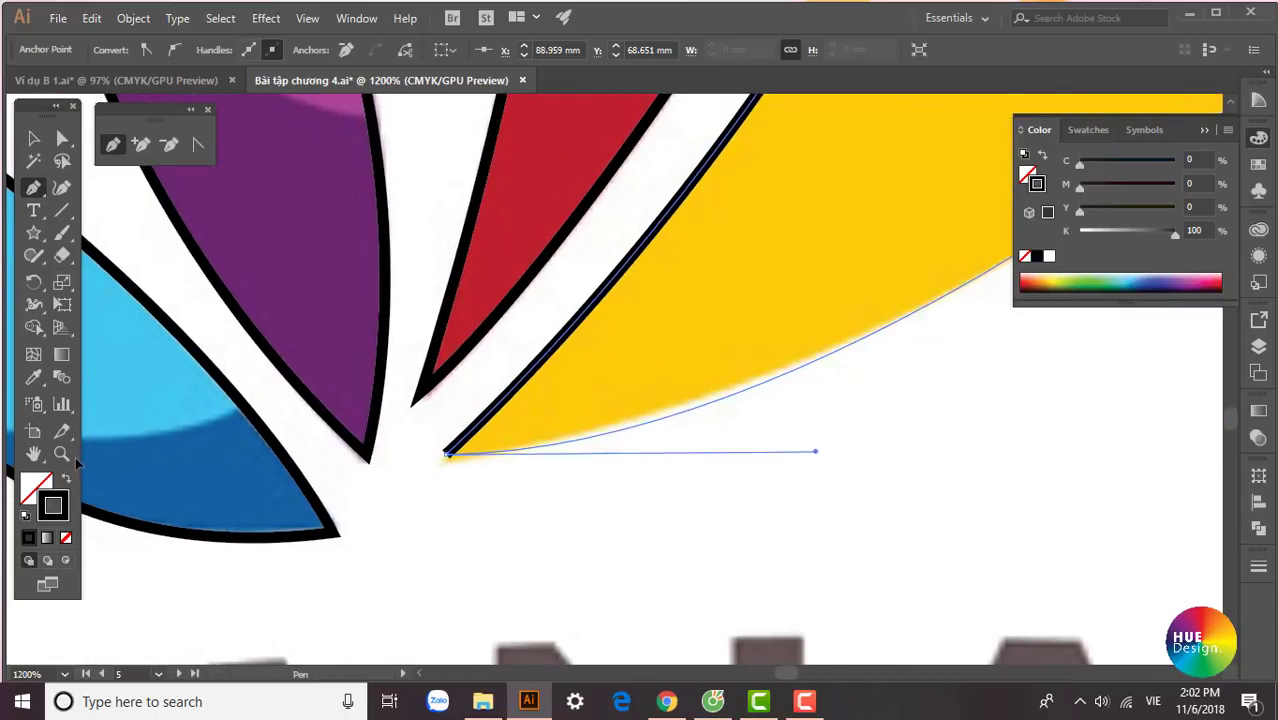
{"action": "mouse_move", "coordinate": [77, 462]}
{"action": "left_mouse_down"}
{"action": "mouse_move", "coordinate": [541, 466]}
{"action": "mouse_move", "coordinate": [573, 551]}
{"action": "left_mouse_up"}
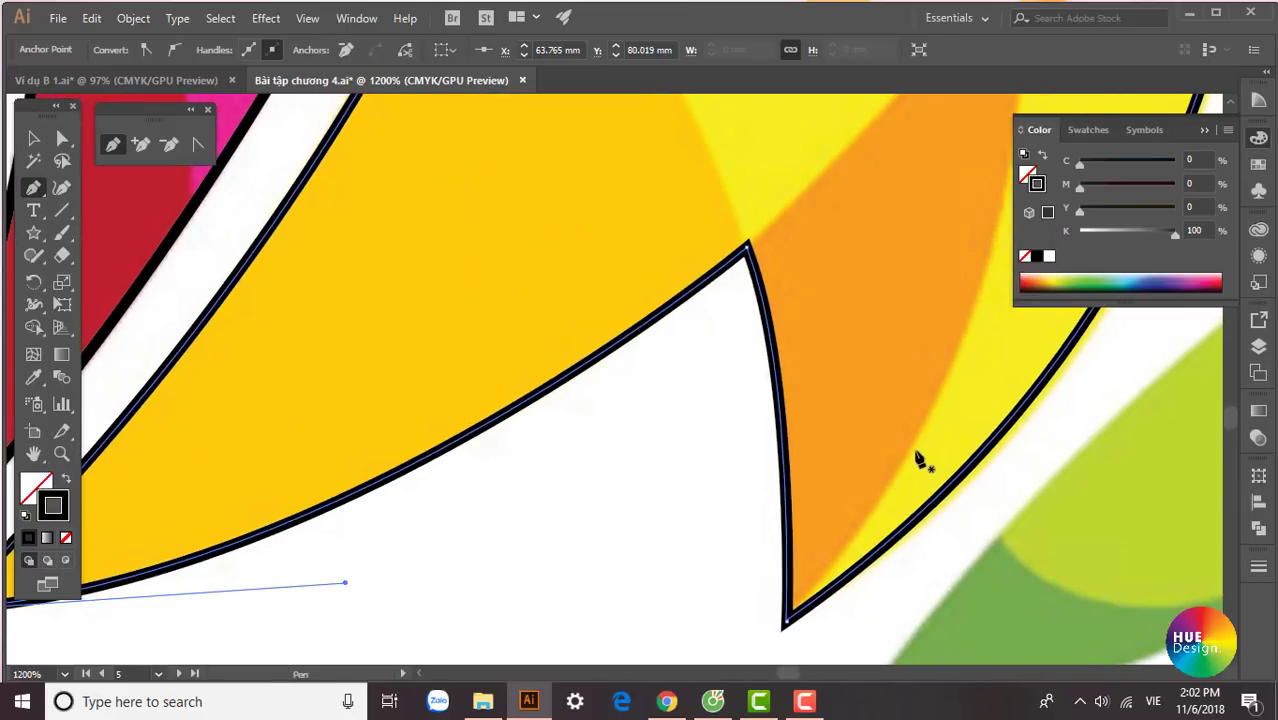
{"action": "scroll", "coordinate": [920, 460], "scroll_direction": "down", "scroll_amount": 3}
{"action": "scroll", "coordinate": [979, 320], "scroll_direction": "up", "scroll_amount": 2}
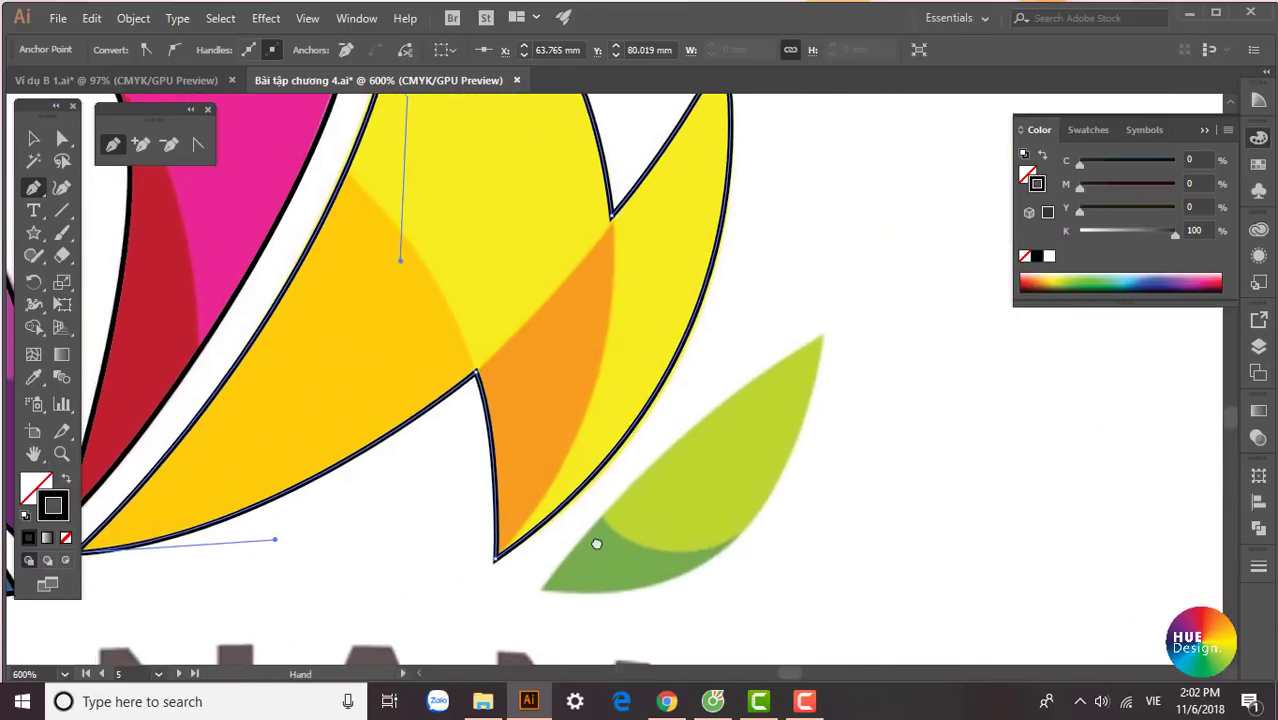
{"action": "left_click_drag", "start_coordinate": [596, 543], "coordinate": [608, 495]}
Trace a closed outline around the green leaf from its lower to upper tip, then deselect it
{"action": "left_click", "coordinate": [553, 542]}
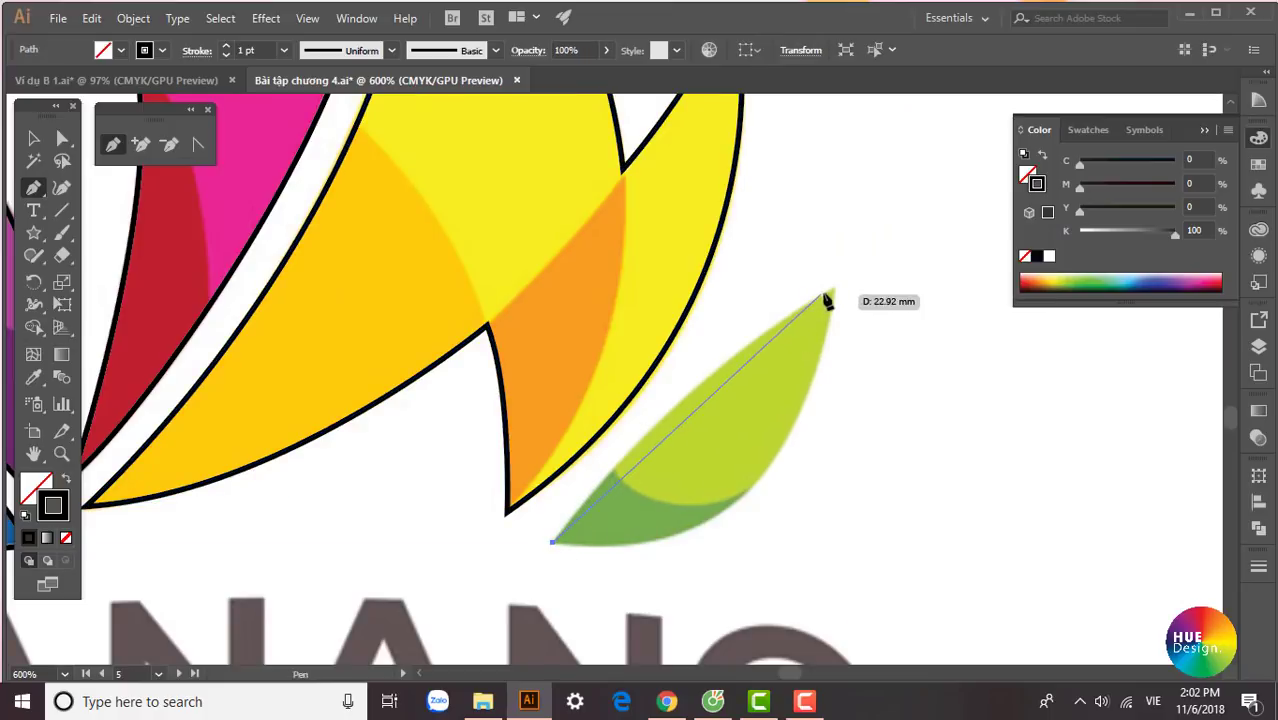
{"action": "left_click_drag", "start_coordinate": [831, 289], "coordinate": [981, 205]}
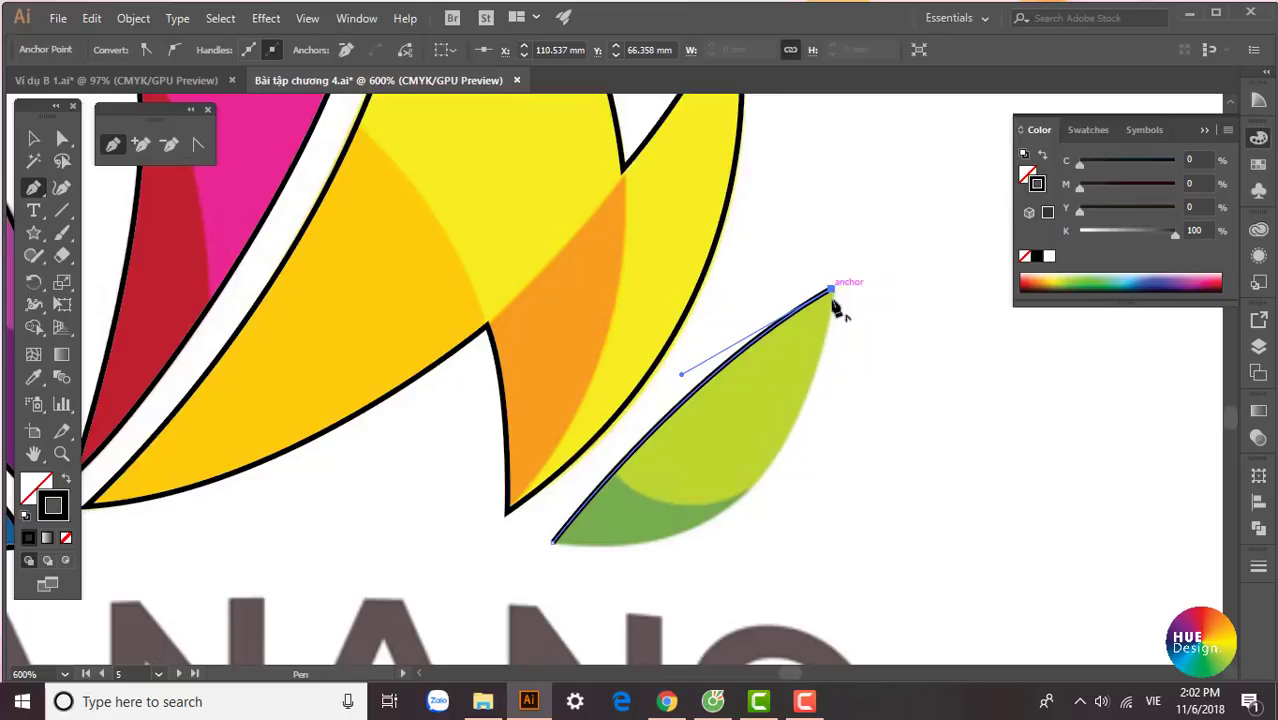
{"action": "mouse_move", "coordinate": [836, 310]}
{"action": "left_mouse_down"}
{"action": "mouse_move", "coordinate": [566, 487]}
{"action": "mouse_move", "coordinate": [280, 445]}
{"action": "mouse_move", "coordinate": [277, 457]}
{"action": "left_mouse_up"}
{"action": "left_click_drag", "start_coordinate": [681, 456], "coordinate": [855, 581]}
{"action": "left_click_drag", "start_coordinate": [675, 469], "coordinate": [755, 393]}
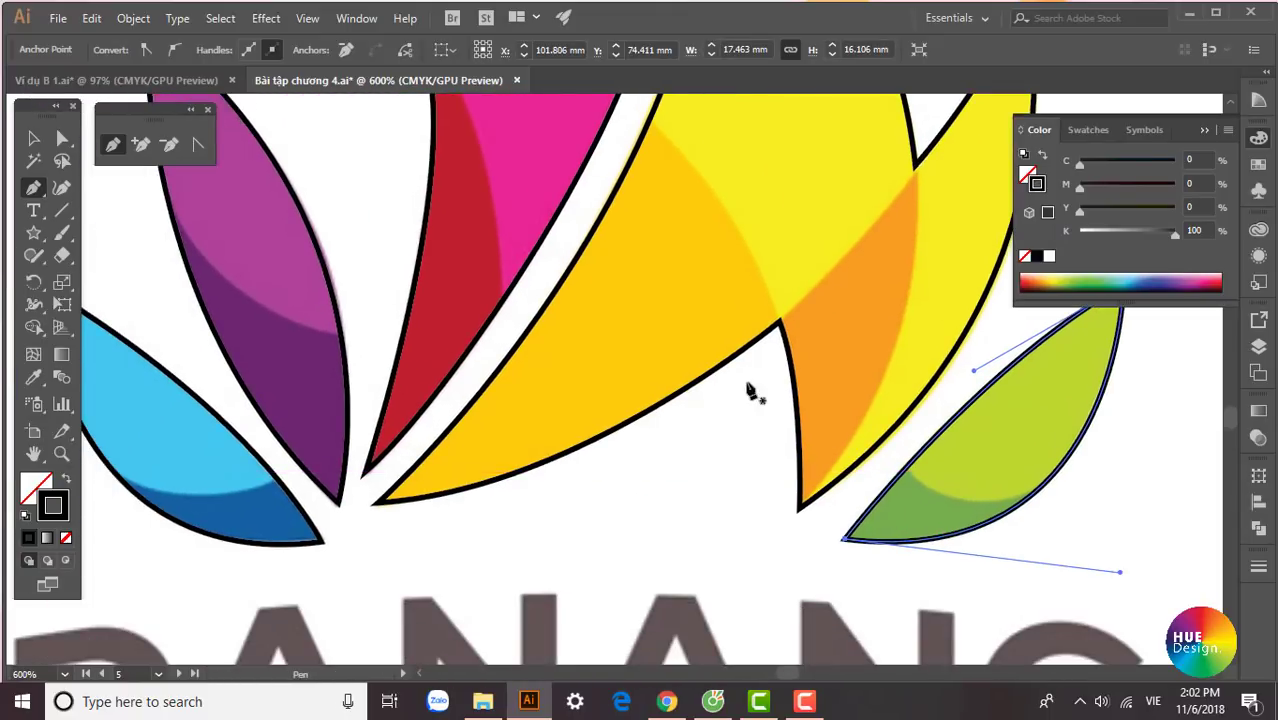
{"action": "left_click", "coordinate": [690, 530], "text": "ctrl"}
{"action": "left_click_drag", "start_coordinate": [599, 513], "coordinate": [739, 562]}
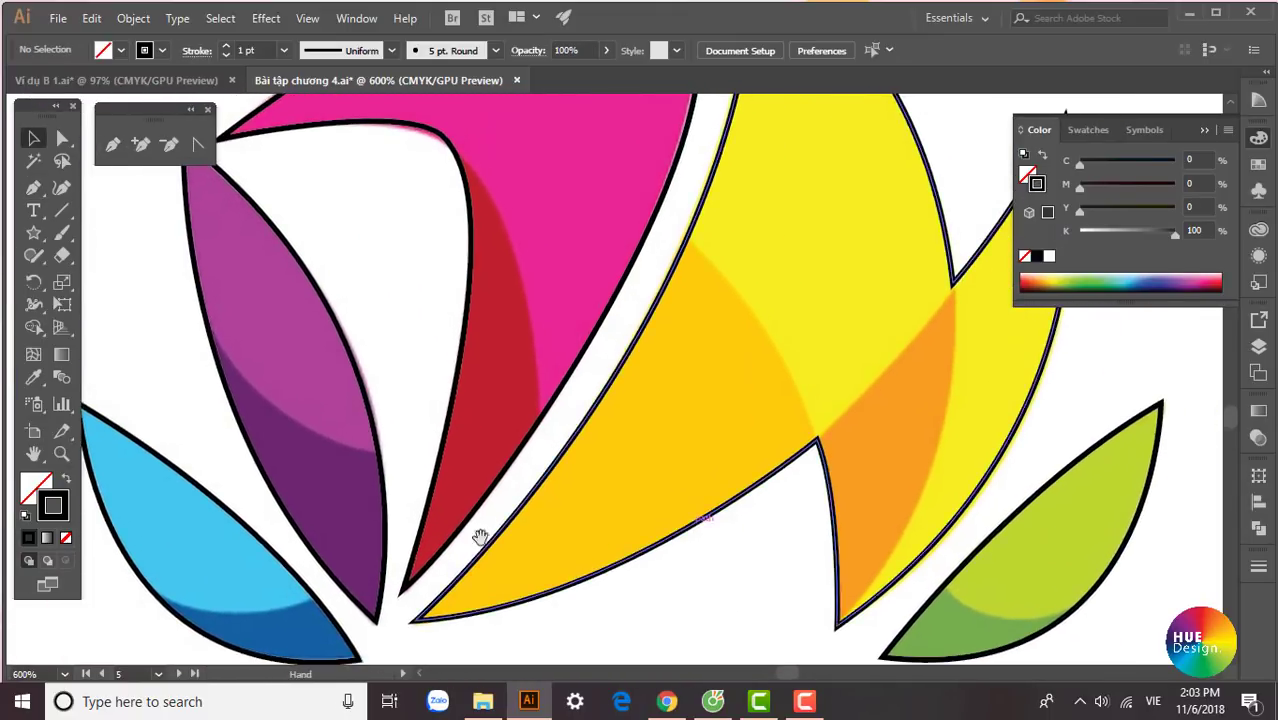
{"action": "mouse_move", "coordinate": [479, 534]}
{"action": "left_mouse_down"}
{"action": "mouse_move", "coordinate": [543, 492]}
{"action": "mouse_move", "coordinate": [553, 458]}
{"action": "left_mouse_up"}
Draw a curve along the blue leaf's dark-blue boundary and apply Object > Path > Divide Objects Below
{"action": "key", "text": "p"}
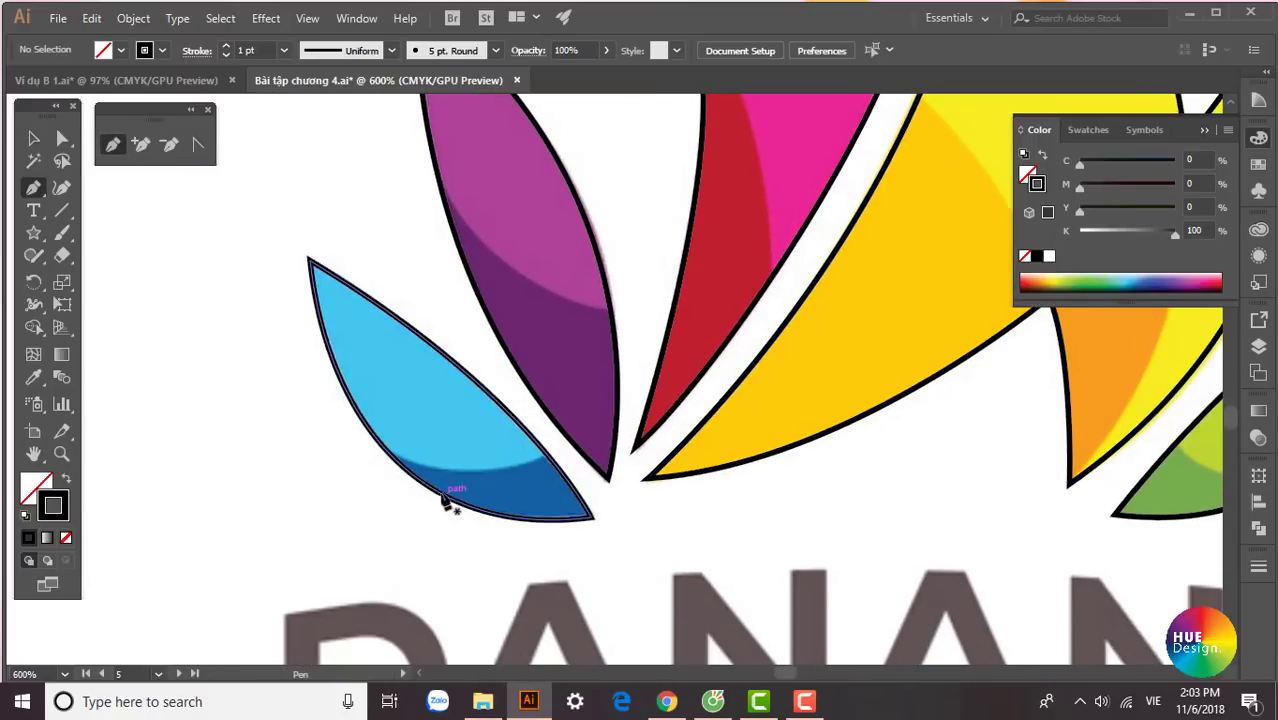
{"action": "left_click_drag", "start_coordinate": [448, 499], "coordinate": [400, 490]}
{"action": "left_click", "coordinate": [304, 448]}
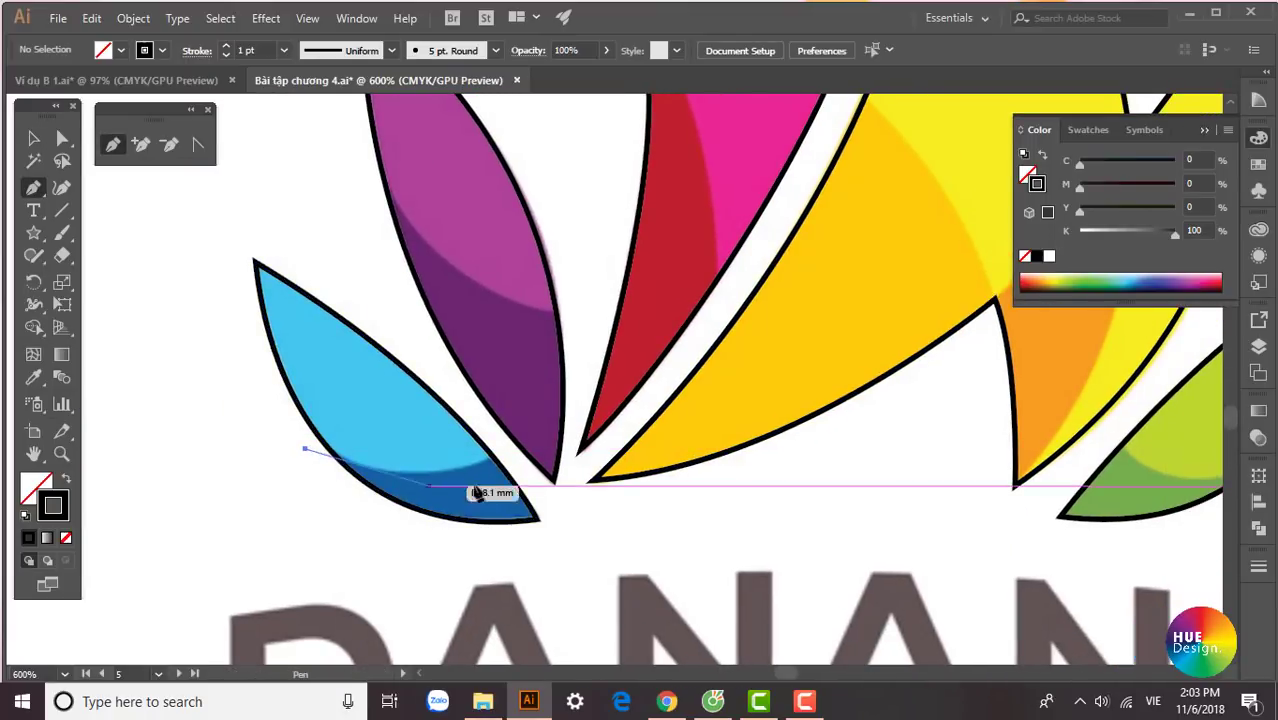
{"action": "left_click_drag", "start_coordinate": [537, 422], "coordinate": [592, 398]}
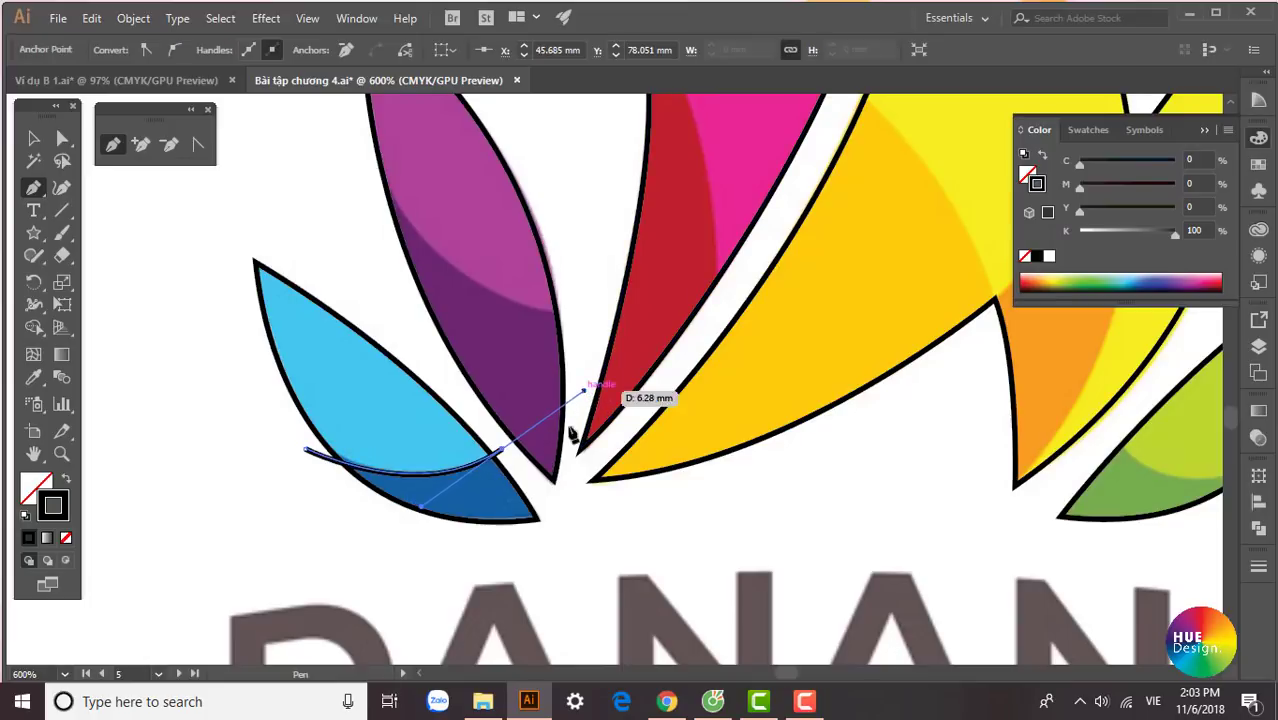
{"action": "left_click_drag", "start_coordinate": [503, 449], "coordinate": [506, 444]}
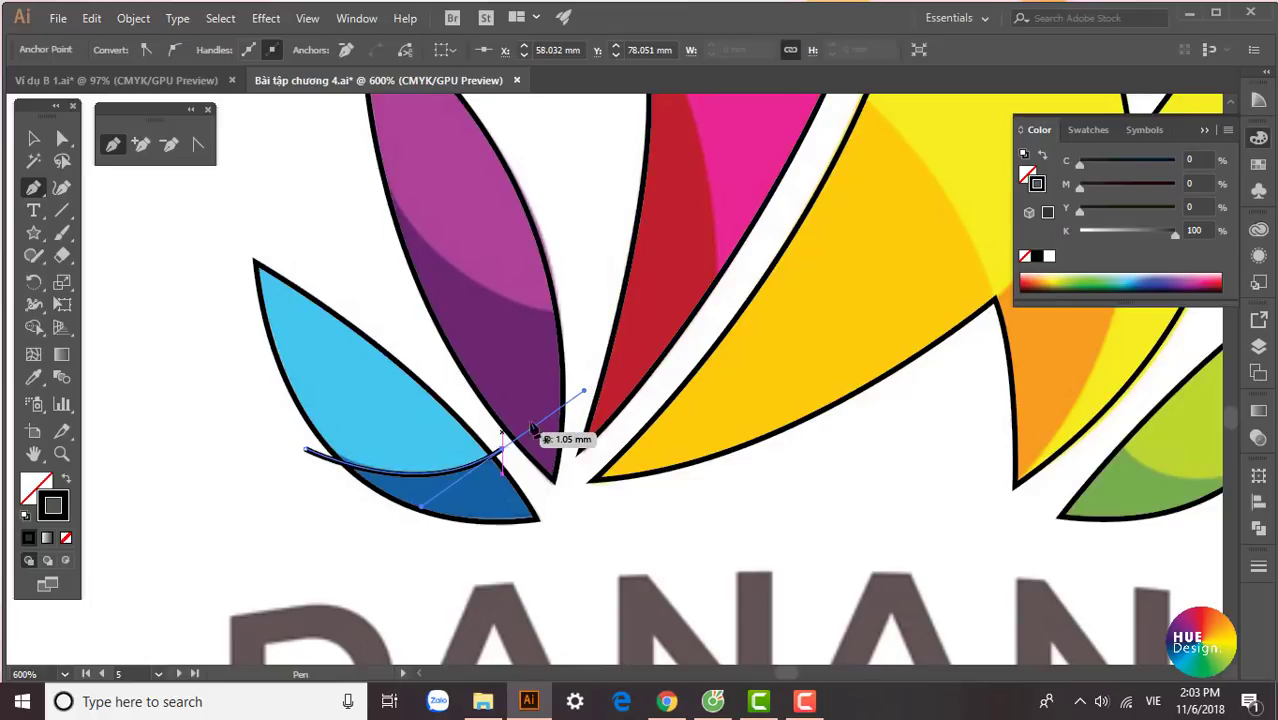
{"action": "left_click", "coordinate": [59, 16]}
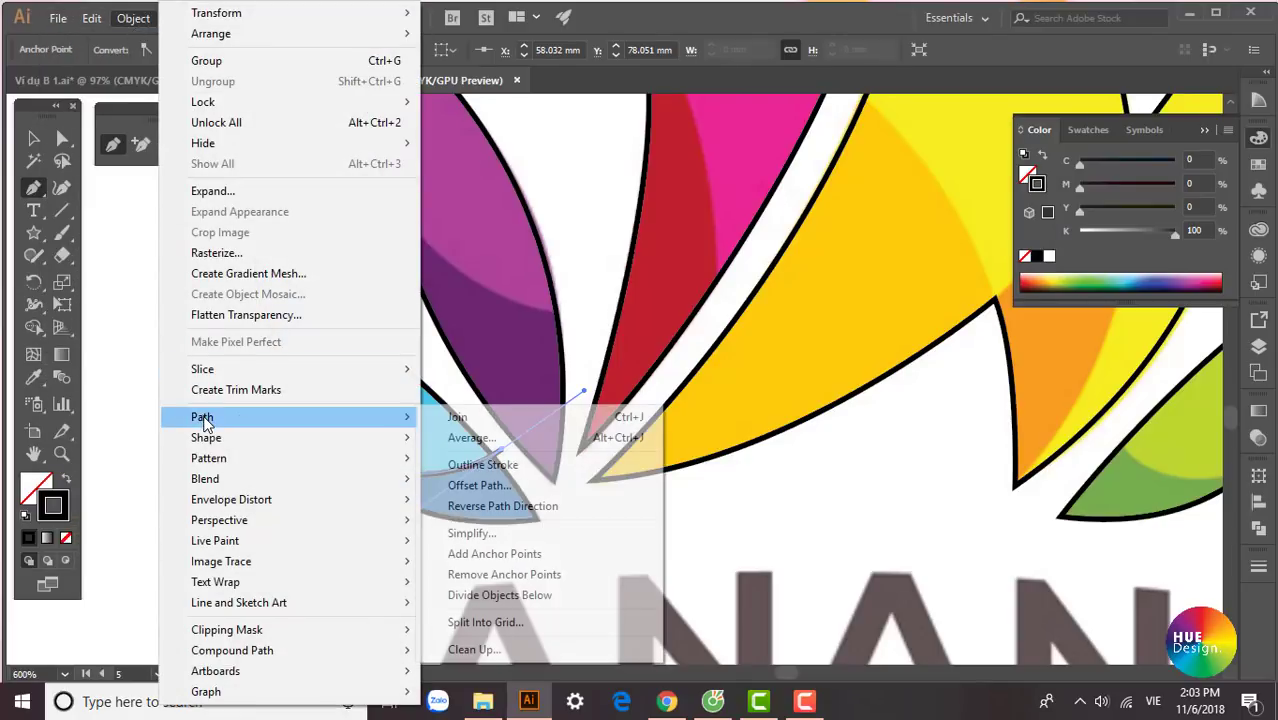
{"action": "mouse_move", "coordinate": [202, 416]}
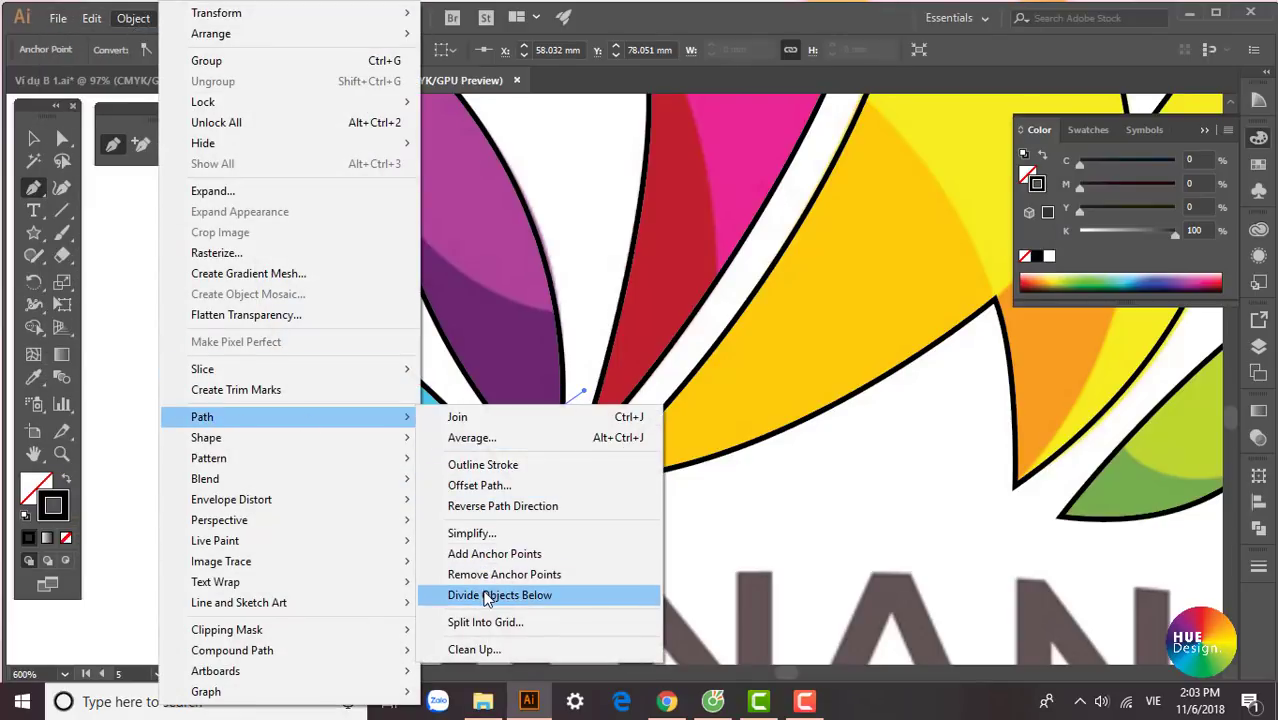
{"action": "left_click", "coordinate": [487, 597]}
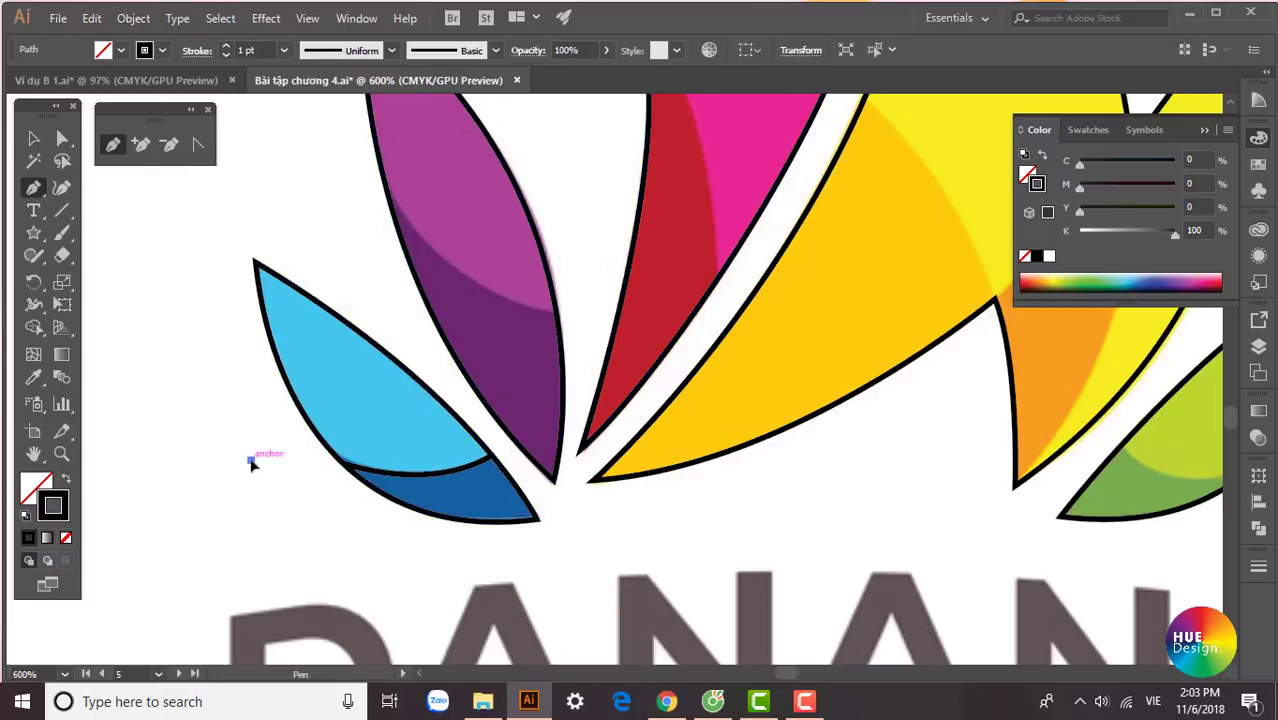
Check the separated dark-blue piece by dragging it out, then undo the move
{"action": "left_click_drag", "start_coordinate": [250, 460], "coordinate": [191, 371]}
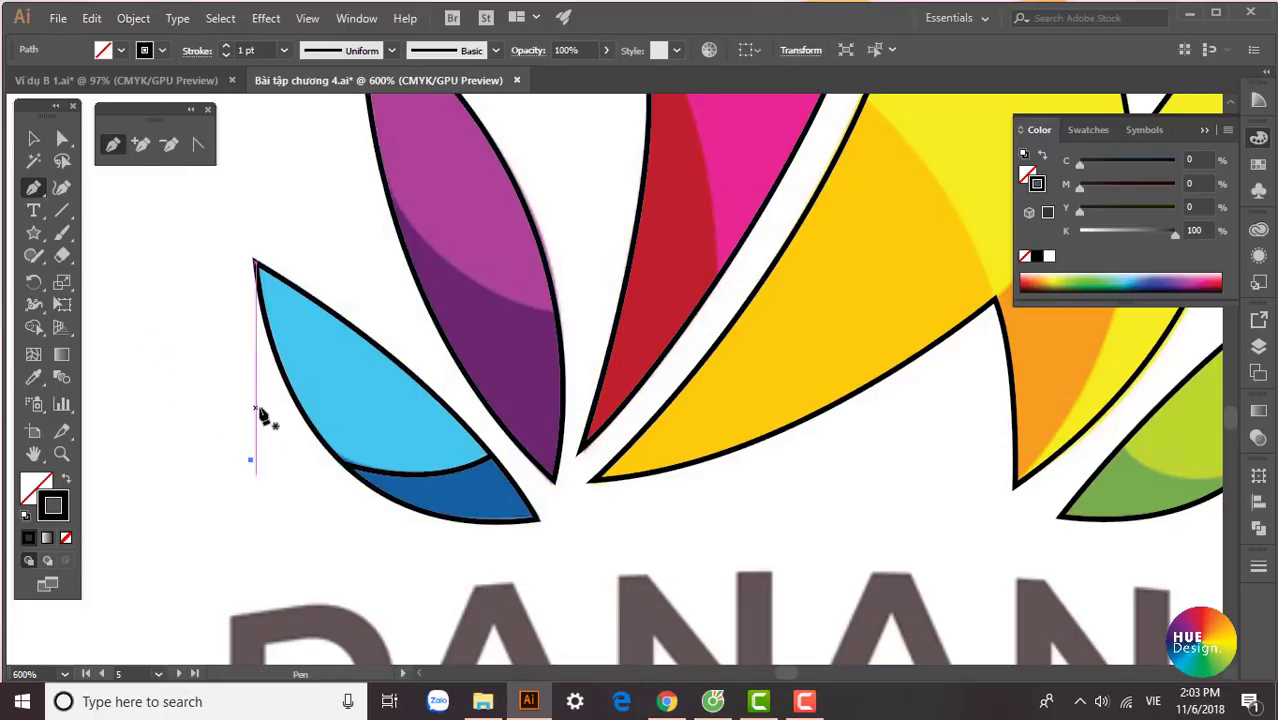
{"action": "key", "text": "ctrl+z"}
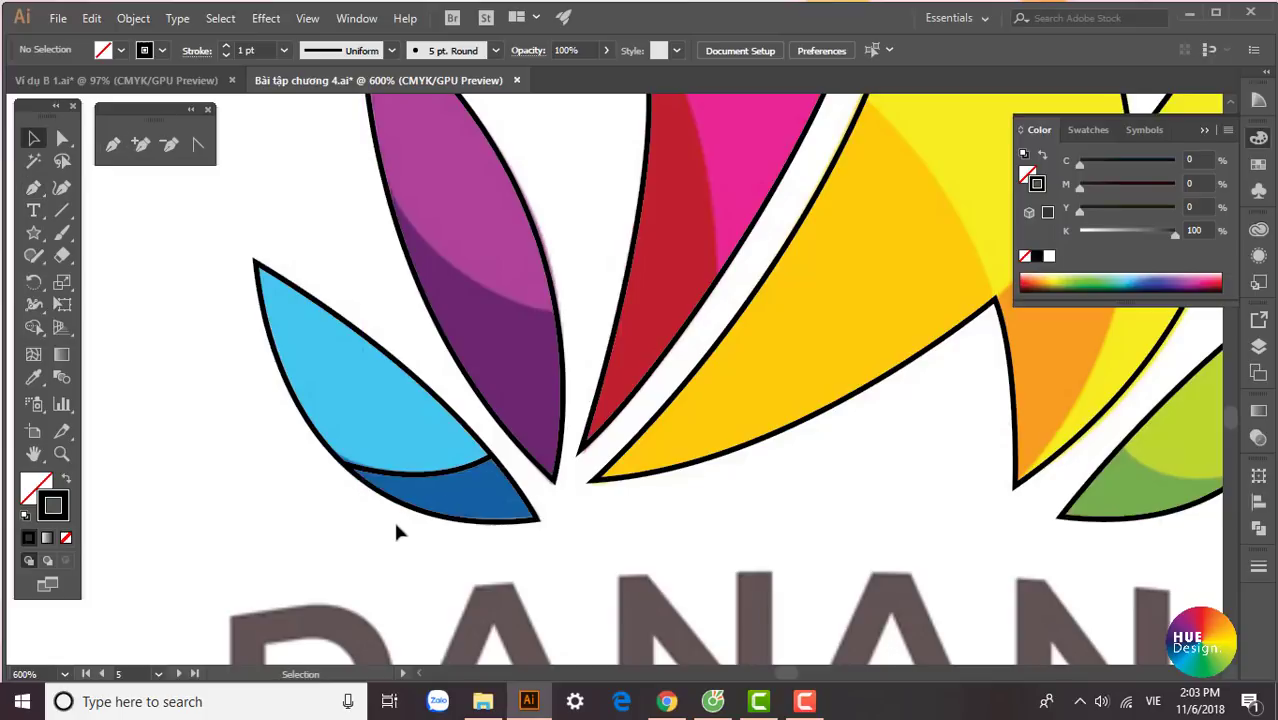
{"action": "mouse_move", "coordinate": [425, 518]}
{"action": "left_mouse_down"}
{"action": "mouse_move", "coordinate": [490, 575]}
{"action": "mouse_move", "coordinate": [556, 533]}
{"action": "left_mouse_up"}
{"action": "key", "text": "ctrl+z"}
Draw a curved dividing line across the purple leaf
{"action": "left_click", "coordinate": [522, 527]}
{"action": "scroll", "coordinate": [322, 458], "scroll_direction": "up", "scroll_amount": 2}
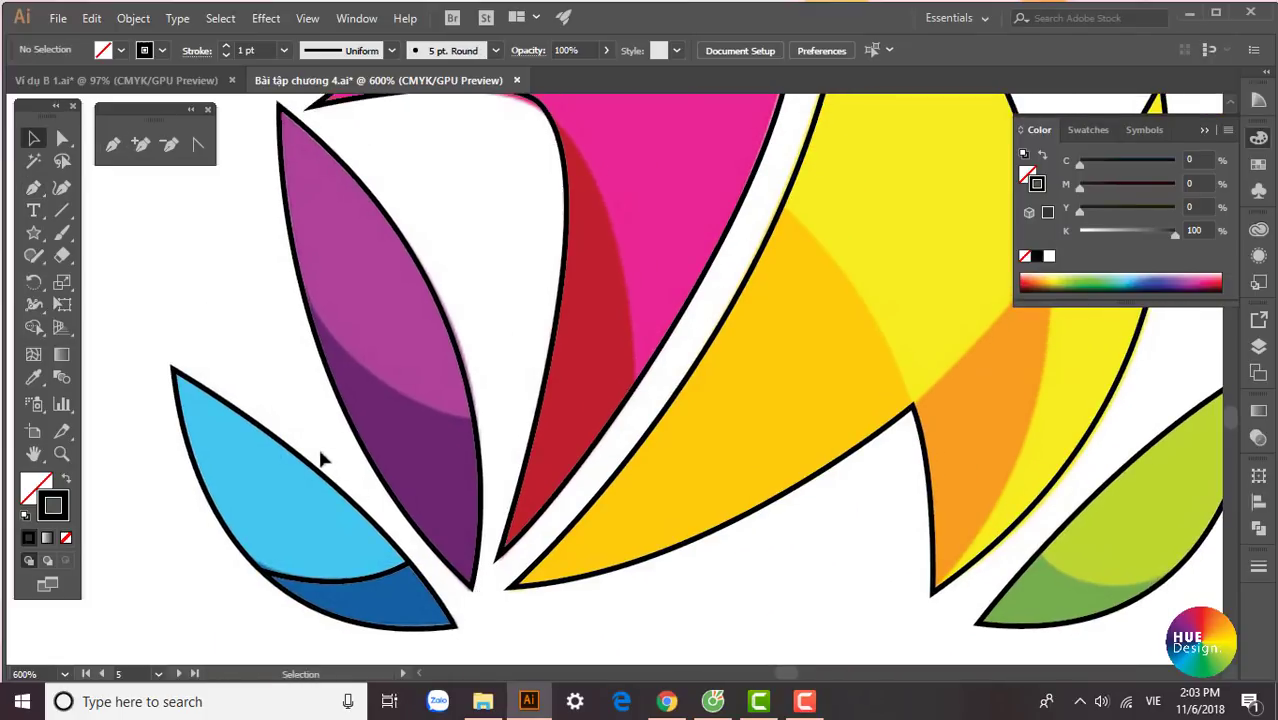
{"action": "left_click", "coordinate": [279, 275]}
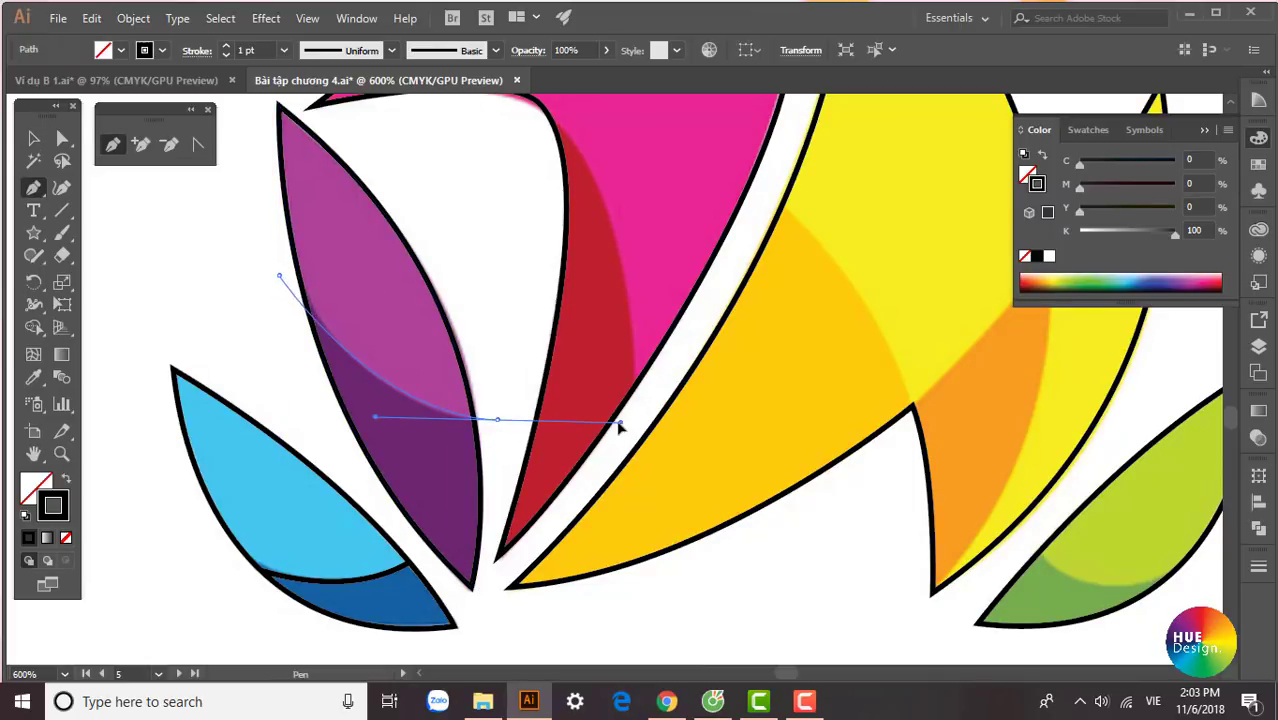
{"action": "left_click_drag", "start_coordinate": [620, 425], "coordinate": [540, 355]}
{"action": "left_click", "coordinate": [133, 18]}
{"action": "mouse_move", "coordinate": [202, 417]}
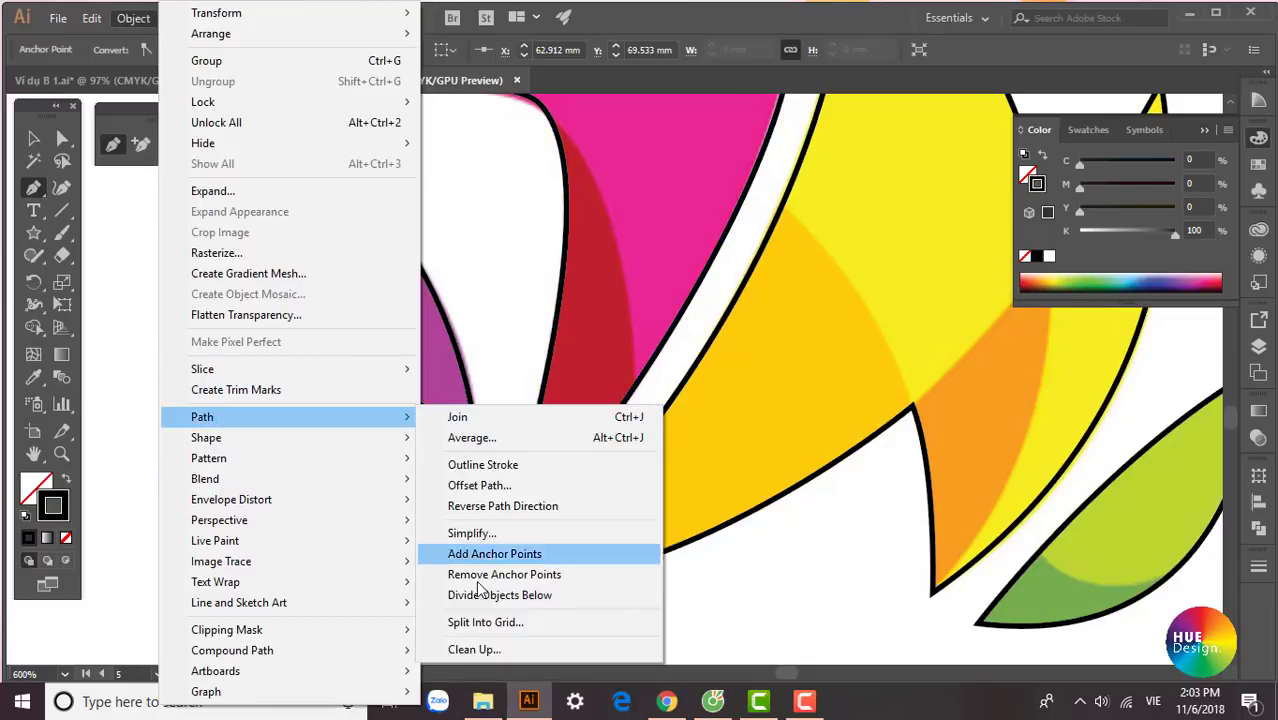
{"action": "key", "text": "Escape"}
Clear the selection and start a new cutting path at the yellow petal's inner corner
{"action": "left_click_drag", "start_coordinate": [370, 250], "coordinate": [437, 465]}
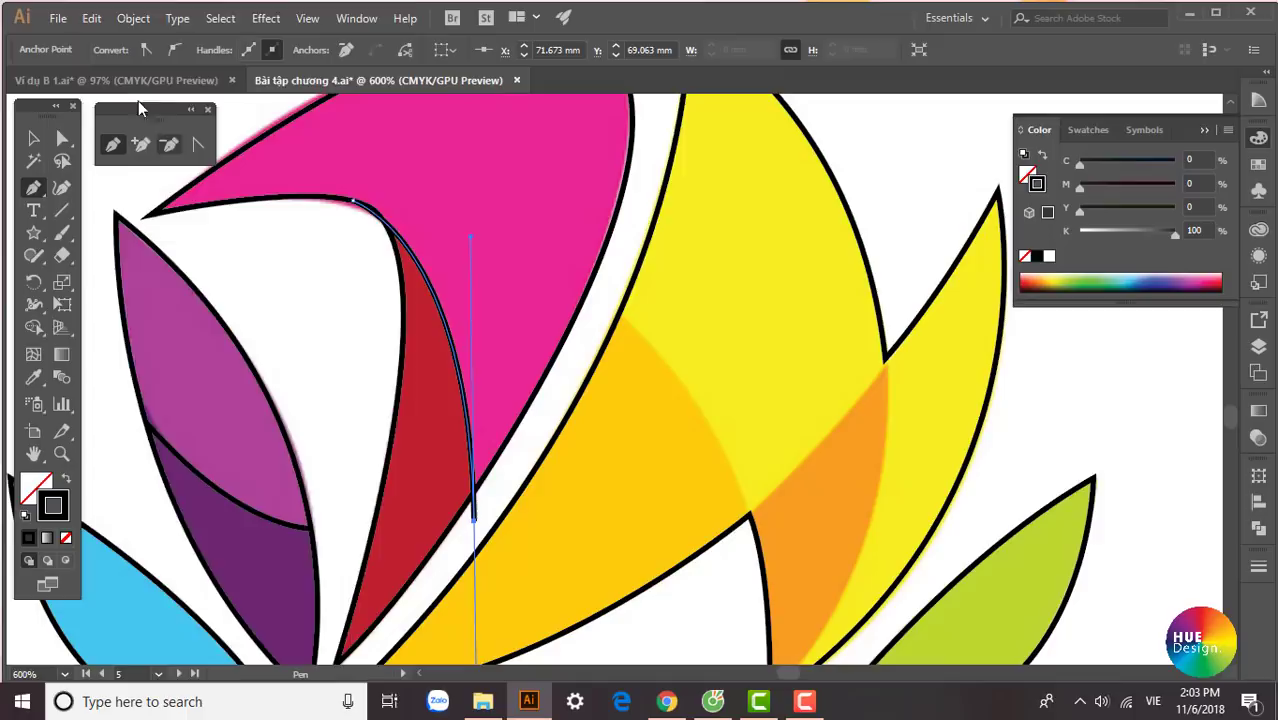
{"action": "left_click", "coordinate": [133, 18]}
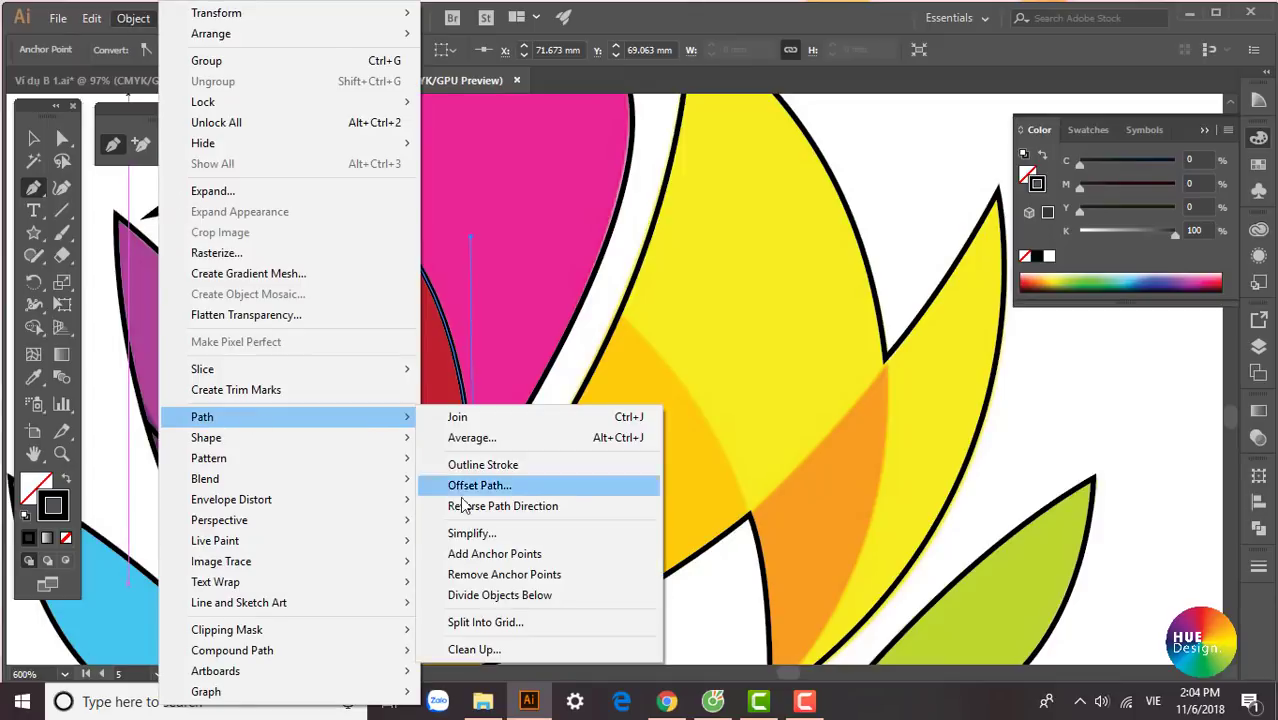
{"action": "key", "text": "Escape"}
{"action": "left_click_drag", "start_coordinate": [498, 466], "coordinate": [456, 494]}
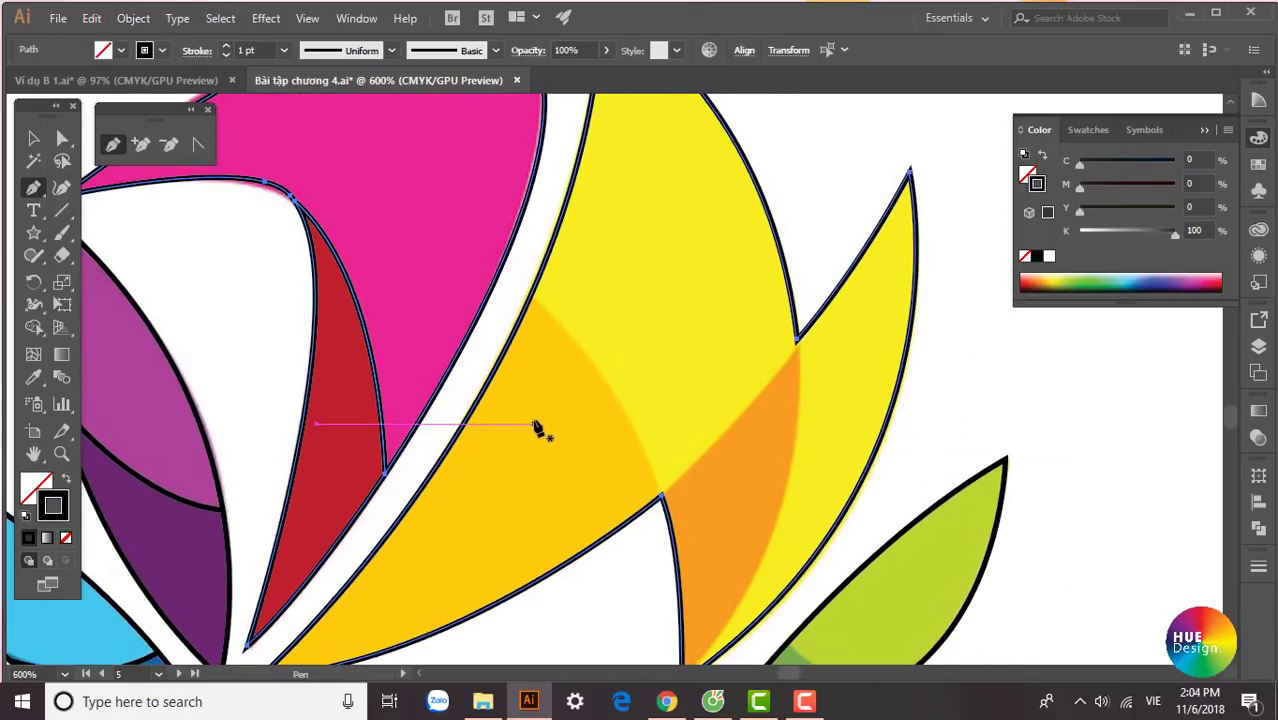
{"action": "key", "text": "v"}
{"action": "mouse_move", "coordinate": [603, 619]}
{"action": "left_mouse_down"}
{"action": "mouse_move", "coordinate": [545, 529]}
{"action": "mouse_move", "coordinate": [542, 485]}
{"action": "mouse_move", "coordinate": [540, 530]}
{"action": "left_mouse_up"}
{"action": "left_click", "coordinate": [540, 536]}
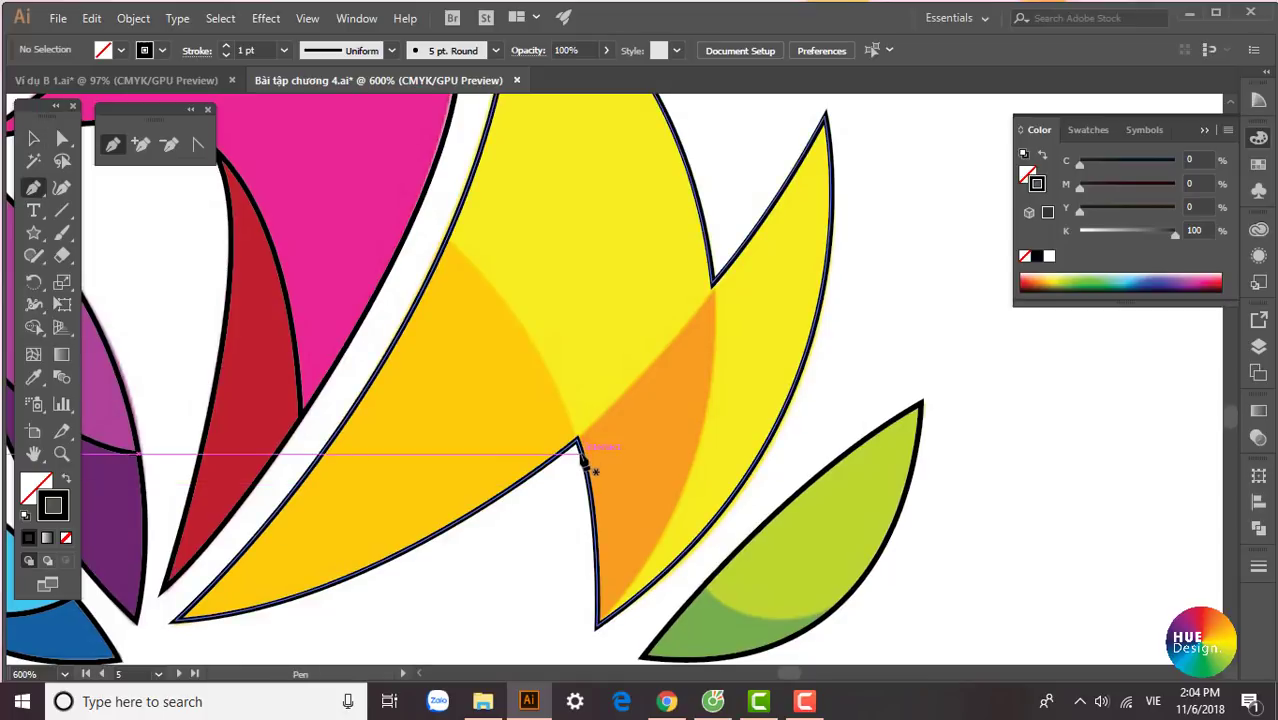
{"action": "left_click", "coordinate": [583, 452]}
Curve the cutting line along the orange boundary and apply Divide Objects Below
{"action": "mouse_move", "coordinate": [456, 248]}
{"action": "left_mouse_down"}
{"action": "mouse_move", "coordinate": [498, 278]}
{"action": "mouse_move", "coordinate": [410, 244]}
{"action": "left_mouse_up"}
{"action": "mouse_move", "coordinate": [348, 181]}
{"action": "left_mouse_down"}
{"action": "mouse_move", "coordinate": [338, 147]}
{"action": "mouse_move", "coordinate": [363, 140]}
{"action": "left_mouse_up"}
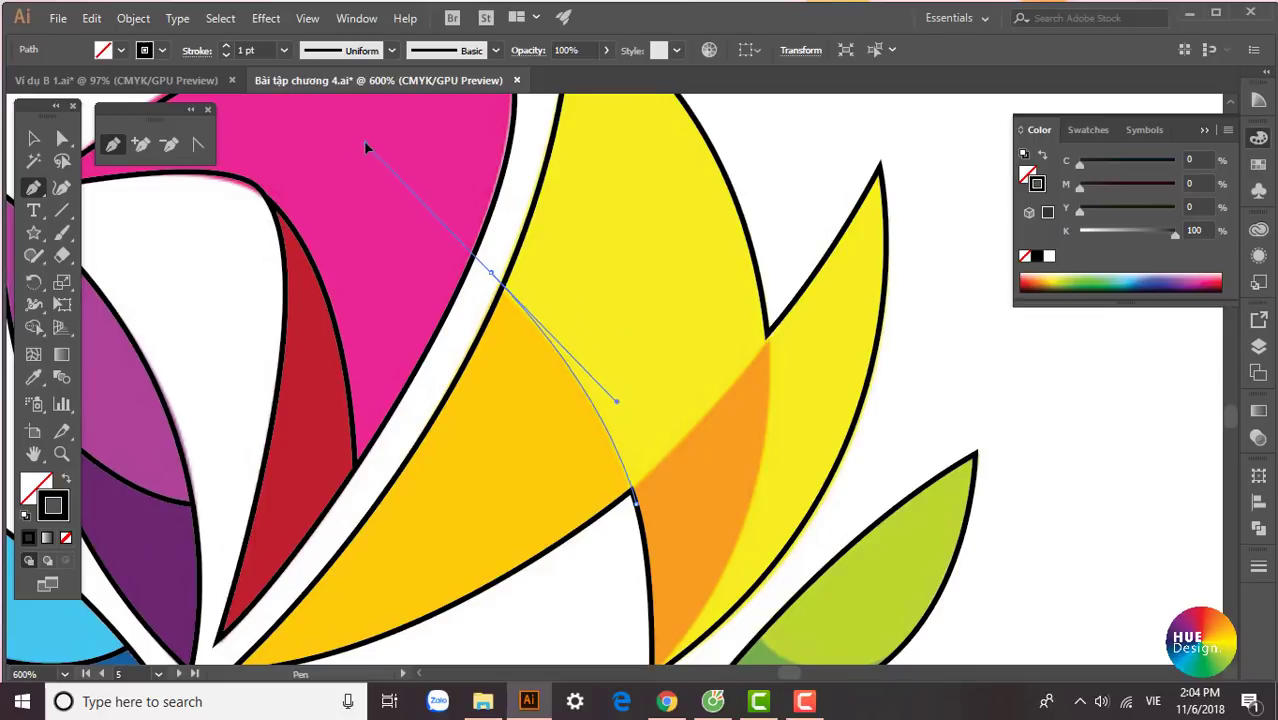
{"action": "left_click_drag", "start_coordinate": [494, 260], "coordinate": [542, 377]}
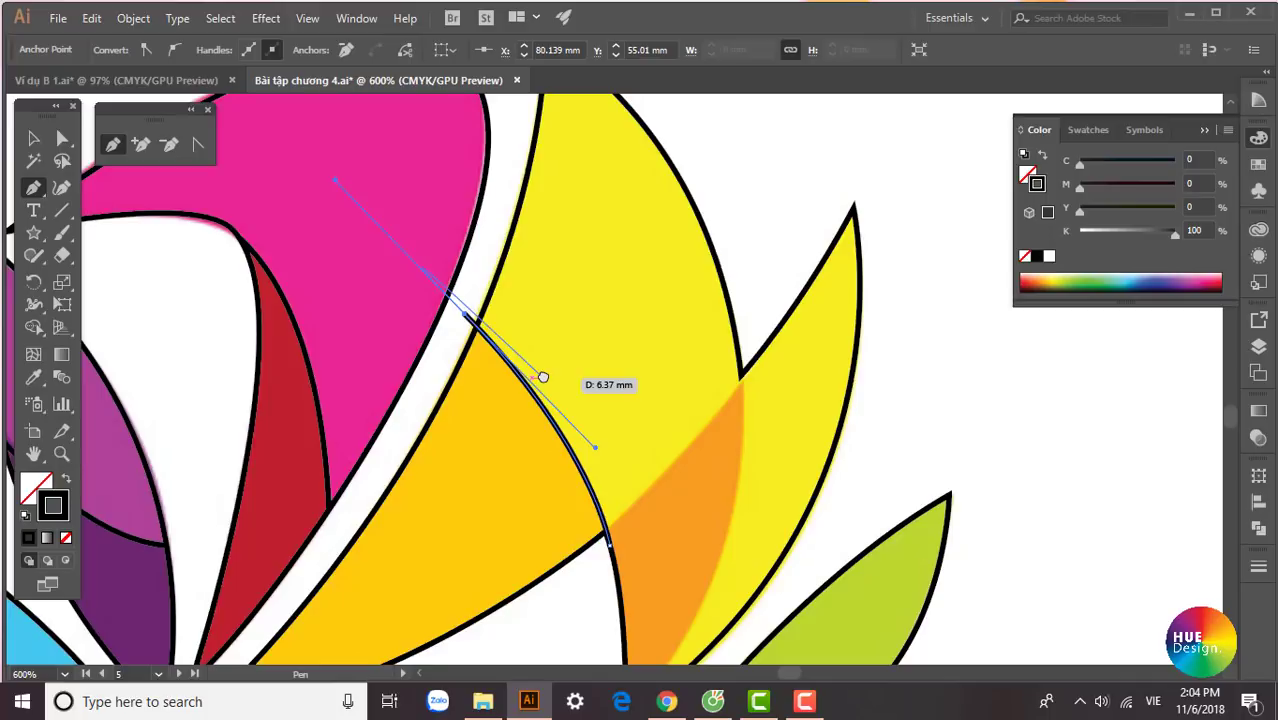
{"action": "left_click", "coordinate": [133, 18]}
{"action": "mouse_move", "coordinate": [202, 416]}
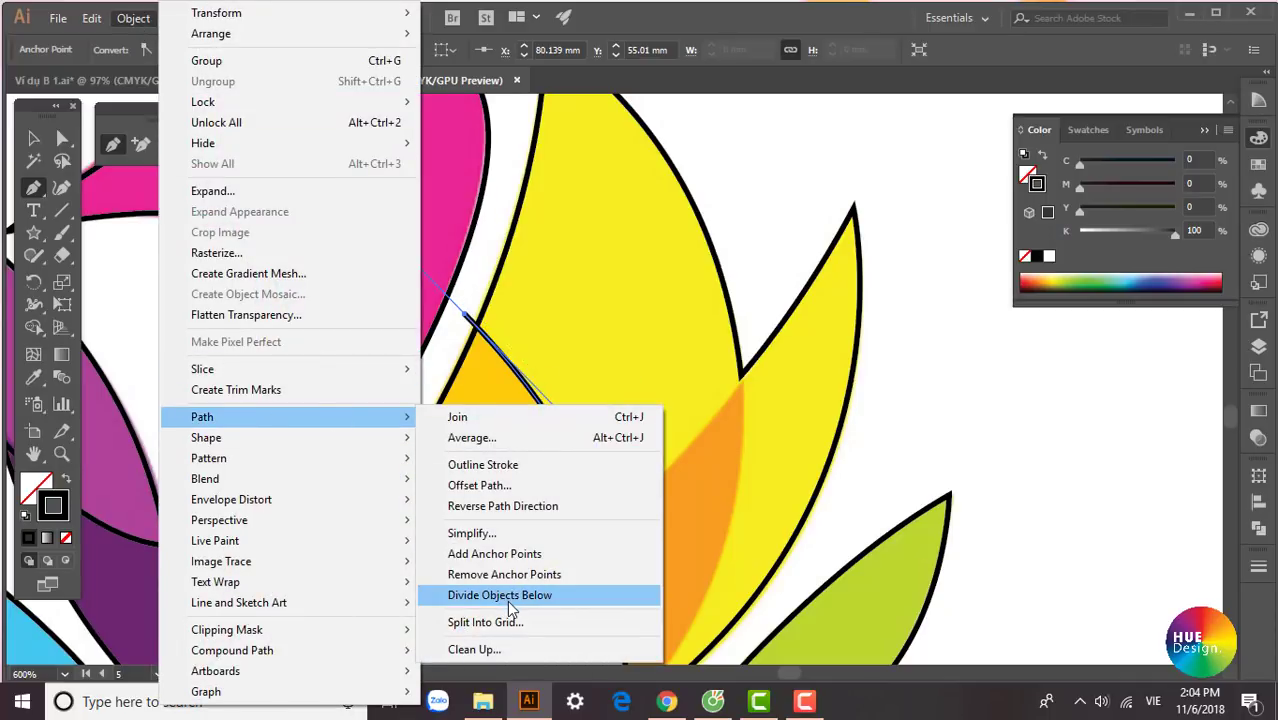
{"action": "left_click", "coordinate": [508, 596]}
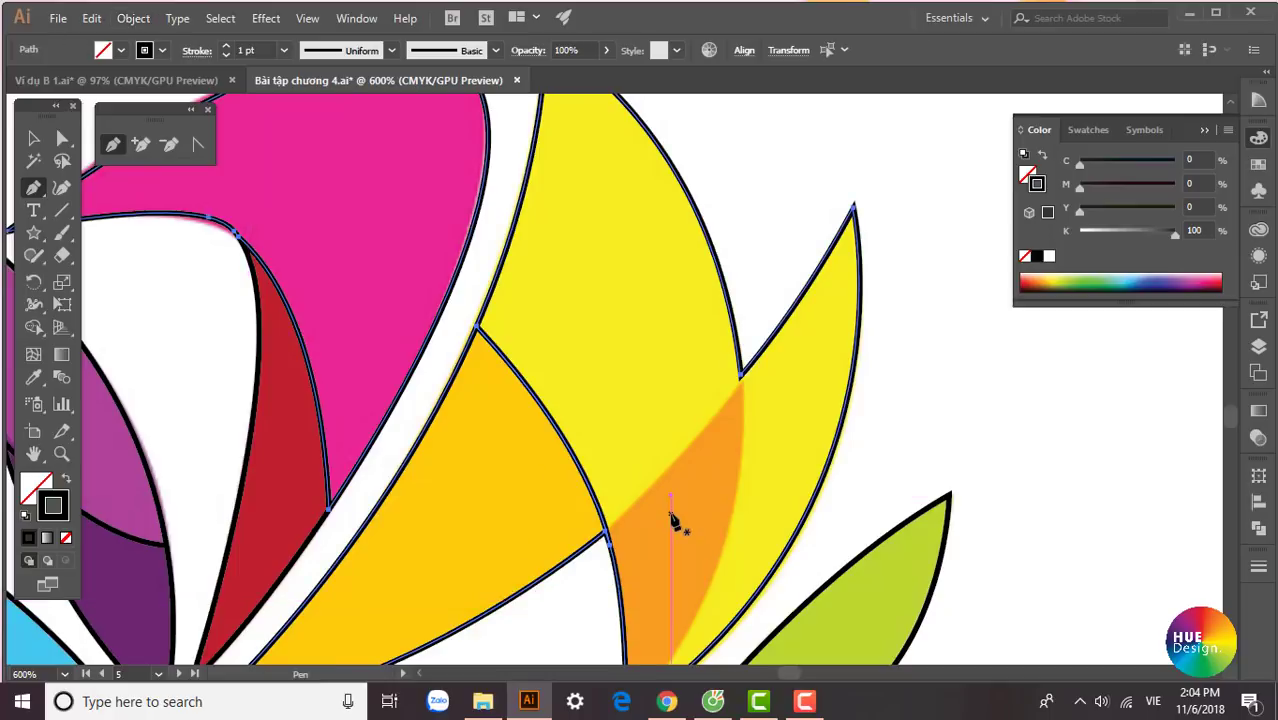
Divide the yellow shapes along a new line from the orange area to the thin petal's tip
{"action": "left_click", "coordinate": [913, 448], "text": "ctrl"}
{"action": "left_click_drag", "start_coordinate": [765, 500], "coordinate": [685, 483]}
{"action": "left_click", "coordinate": [500, 537]}
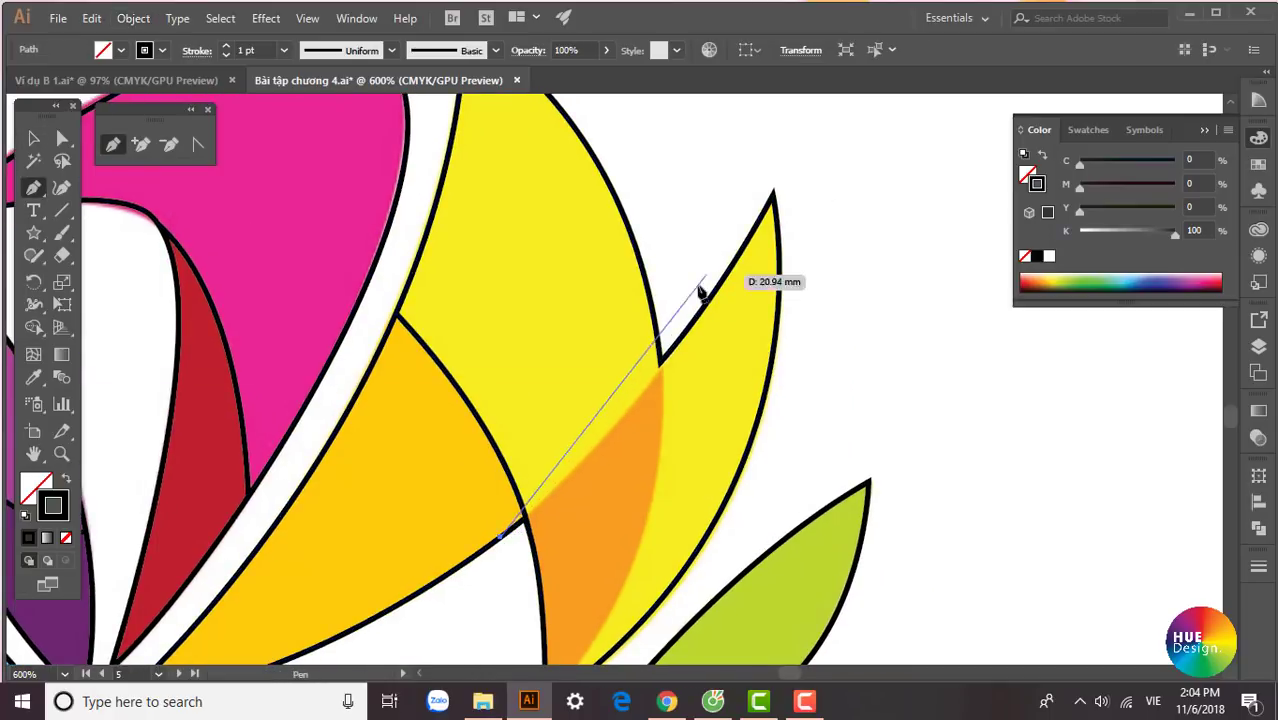
{"action": "left_click_drag", "start_coordinate": [773, 192], "coordinate": [823, 133]}
{"action": "left_click", "coordinate": [133, 18]}
{"action": "left_click", "coordinate": [492, 596]}
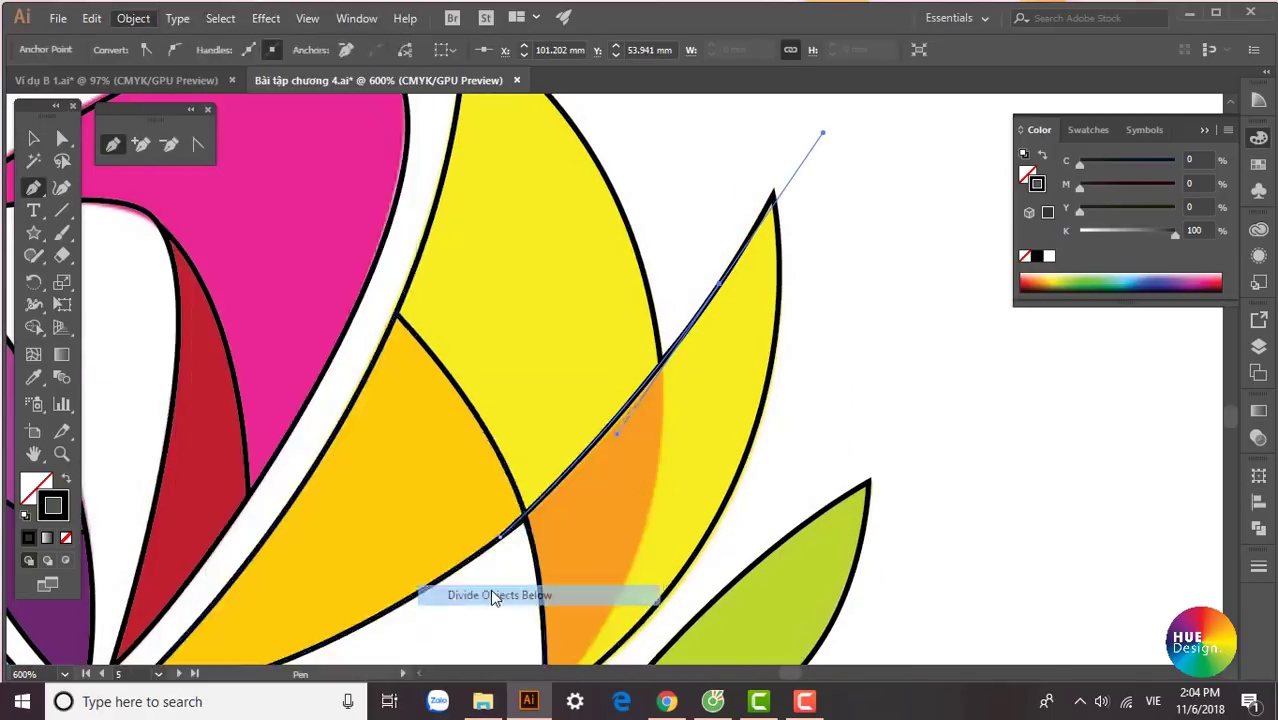
Cut the shapes along the orange edge with another curved line and Divide Objects Below
{"action": "scroll", "coordinate": [779, 394], "scroll_direction": "down", "scroll_amount": 2}
{"action": "scroll", "coordinate": [650, 177], "scroll_direction": "down", "scroll_amount": 2}
{"action": "left_click", "coordinate": [650, 177]}
{"action": "scroll", "coordinate": [495, 475], "scroll_direction": "down", "scroll_amount": 3}
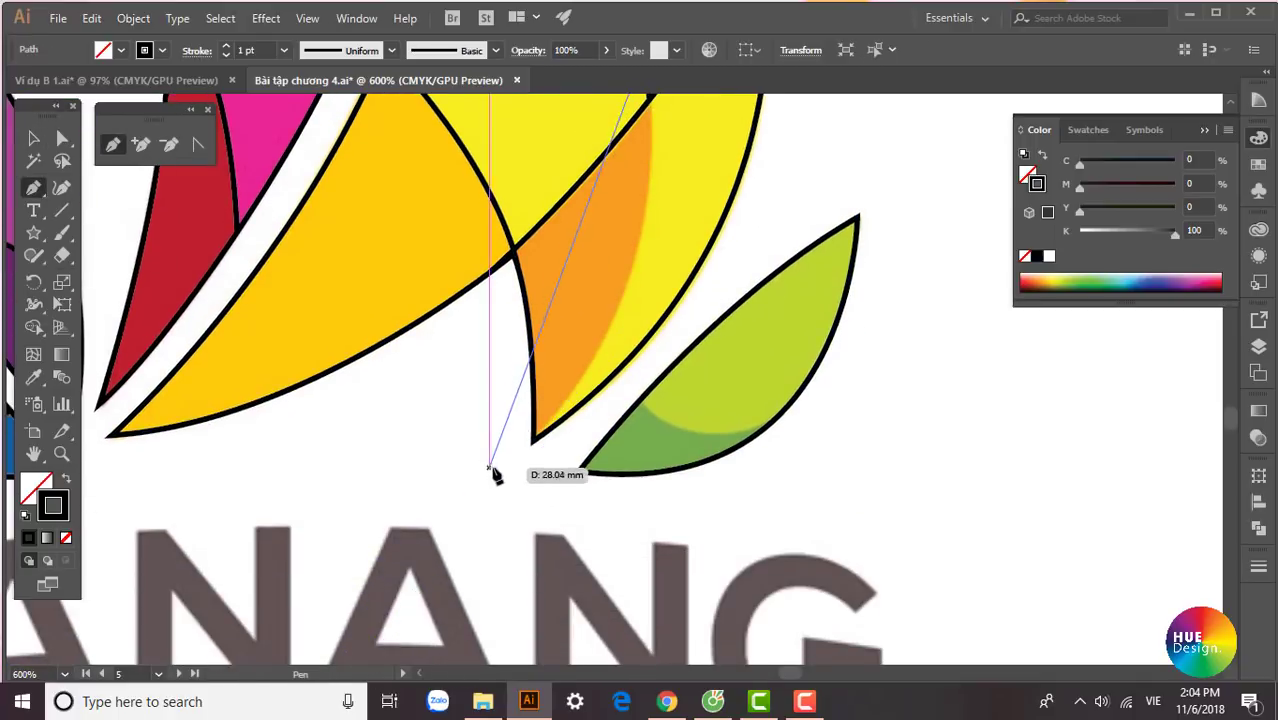
{"action": "left_click_drag", "start_coordinate": [495, 475], "coordinate": [294, 579]}
{"action": "scroll", "coordinate": [314, 513], "scroll_direction": "down", "scroll_amount": 2}
{"action": "scroll", "coordinate": [615, 418], "scroll_direction": "up", "scroll_amount": 3}
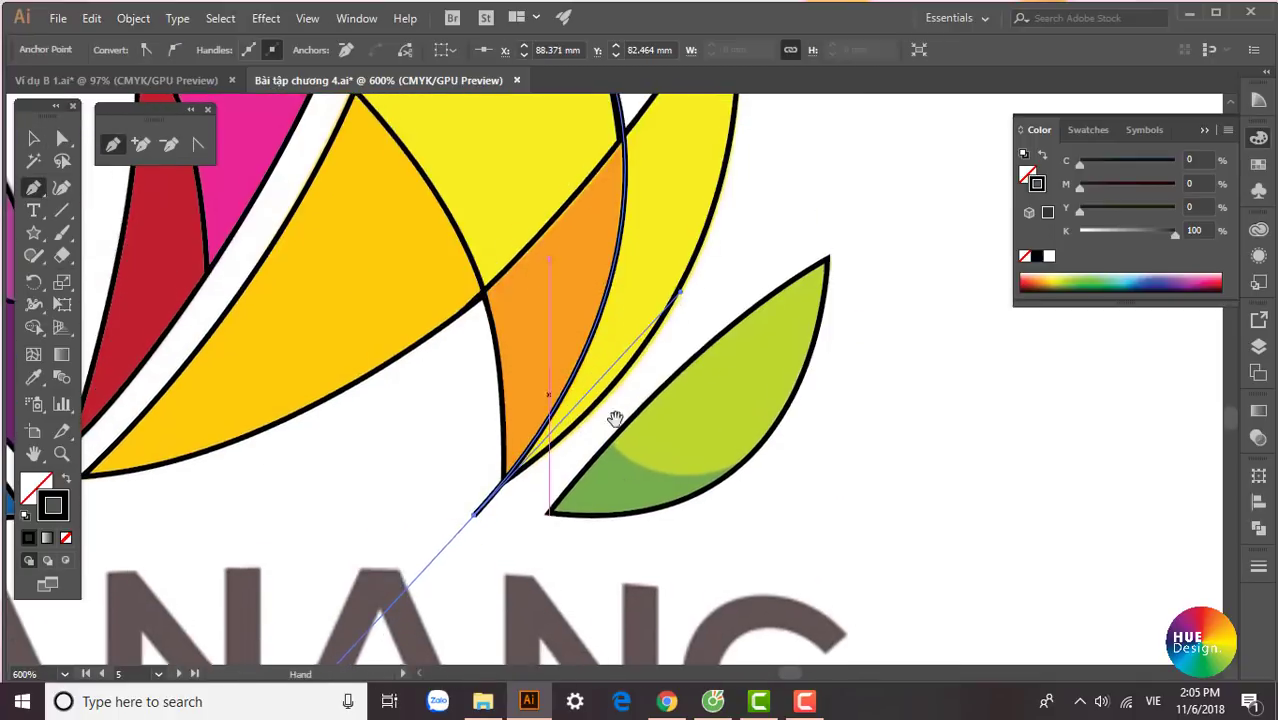
{"action": "scroll", "coordinate": [615, 418], "scroll_direction": "up", "scroll_amount": 2}
{"action": "left_click", "coordinate": [133, 18]}
{"action": "left_click", "coordinate": [492, 596]}
Split the green leaf along its colour boundary with a curved line and Divide Objects Below
{"action": "left_click", "coordinate": [600, 458]}
{"action": "left_click_drag", "start_coordinate": [653, 540], "coordinate": [893, 424]}
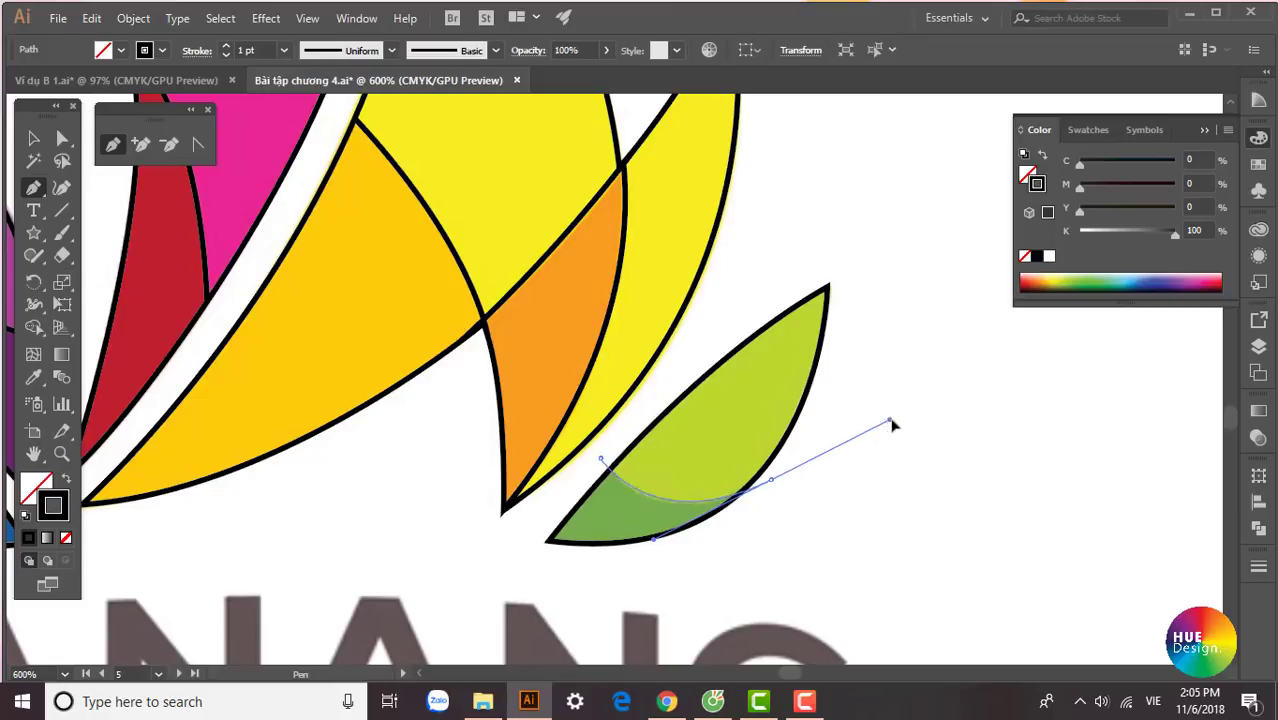
{"action": "left_click", "coordinate": [133, 18]}
{"action": "left_click", "coordinate": [492, 596]}
{"action": "scroll", "coordinate": [780, 480], "scroll_direction": "up", "scroll_amount": 3}
{"action": "scroll", "coordinate": [780, 480], "scroll_direction": "left", "scroll_amount": 3}
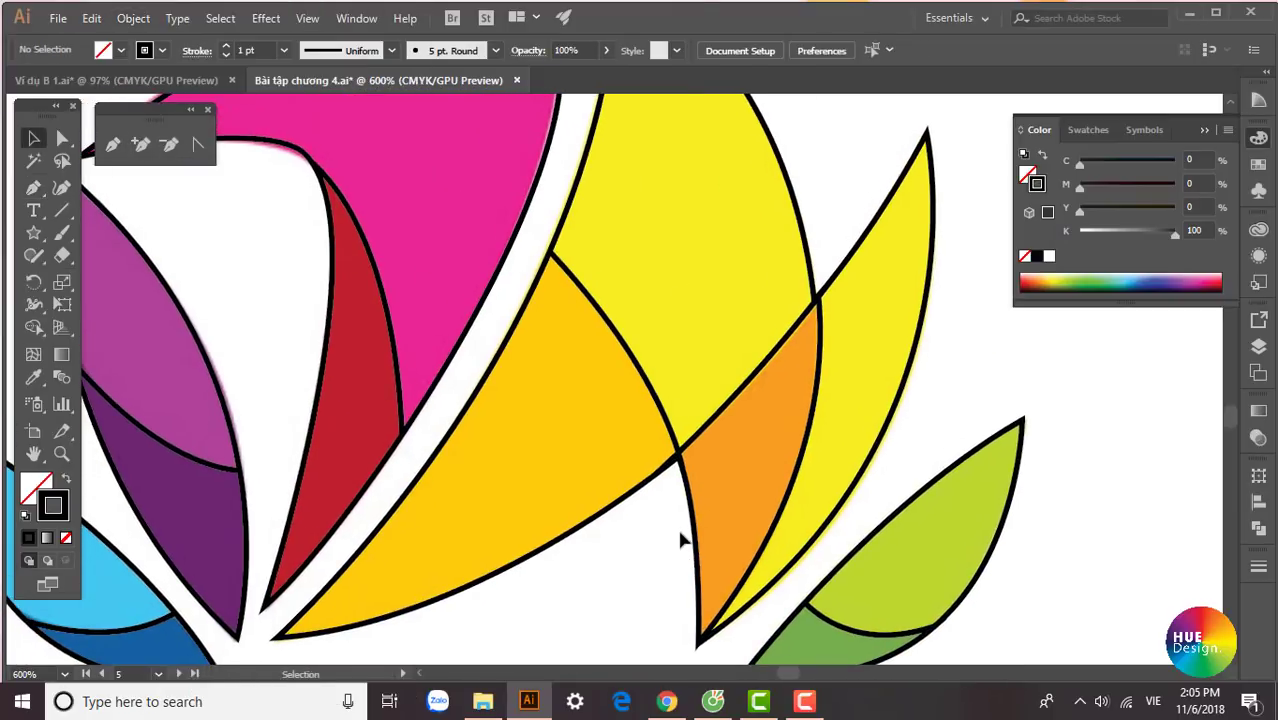
{"action": "key", "text": "a"}
{"action": "key", "text": "ctrl+minus"}
{"action": "left_click_drag", "start_coordinate": [599, 535], "coordinate": [699, 507]}
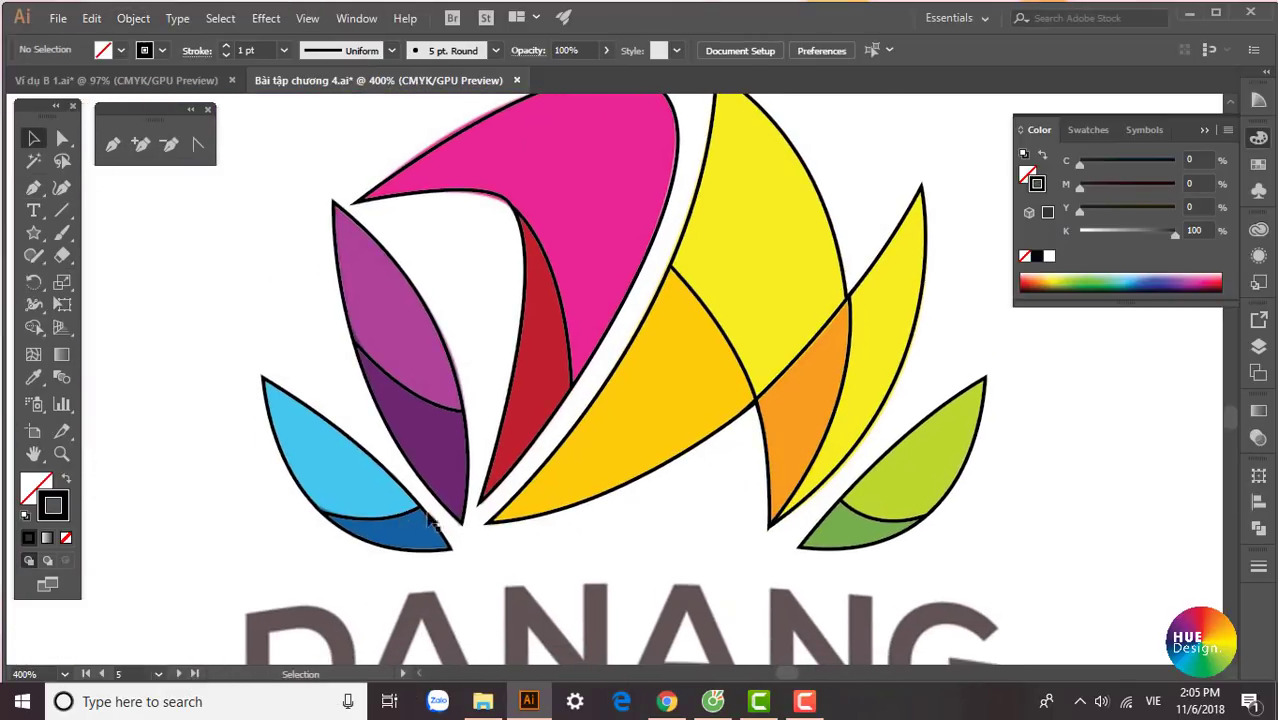
Fill the left leaf's dark blue and dark purple pieces with their sampled colours, without outlines
{"action": "left_click", "coordinate": [441, 536]}
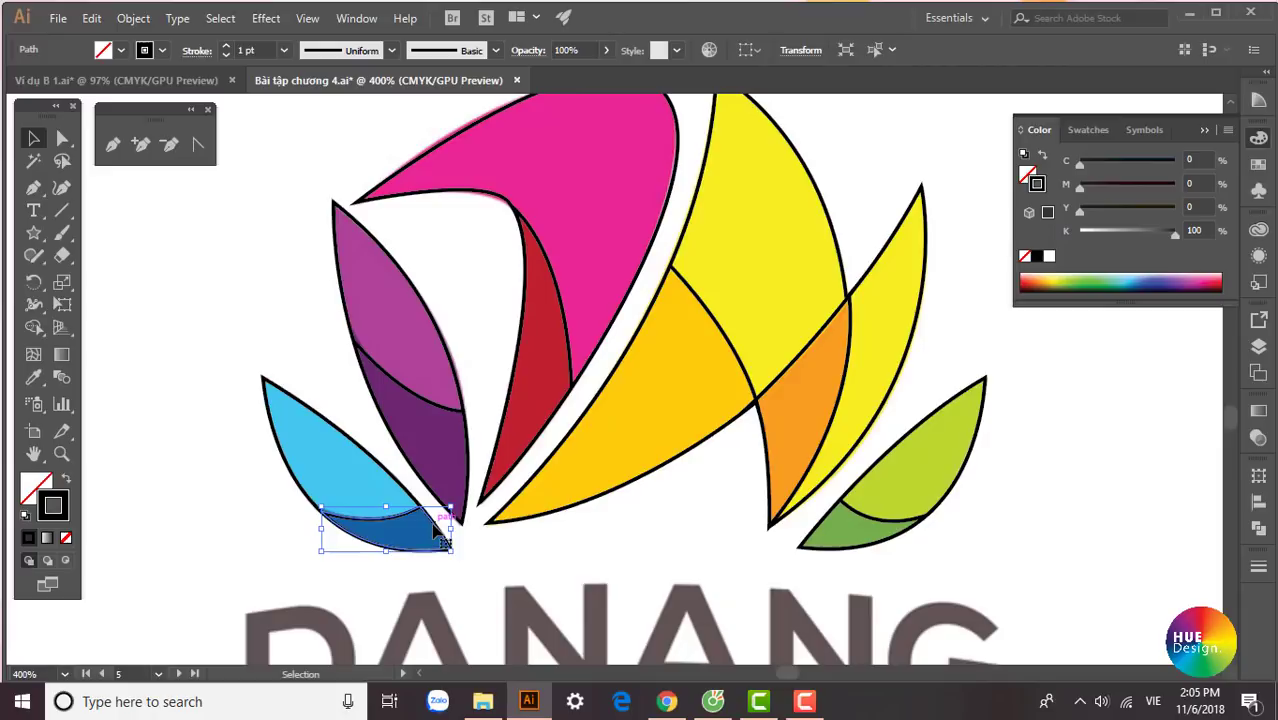
{"action": "key", "text": "i"}
{"action": "left_click", "coordinate": [424, 526]}
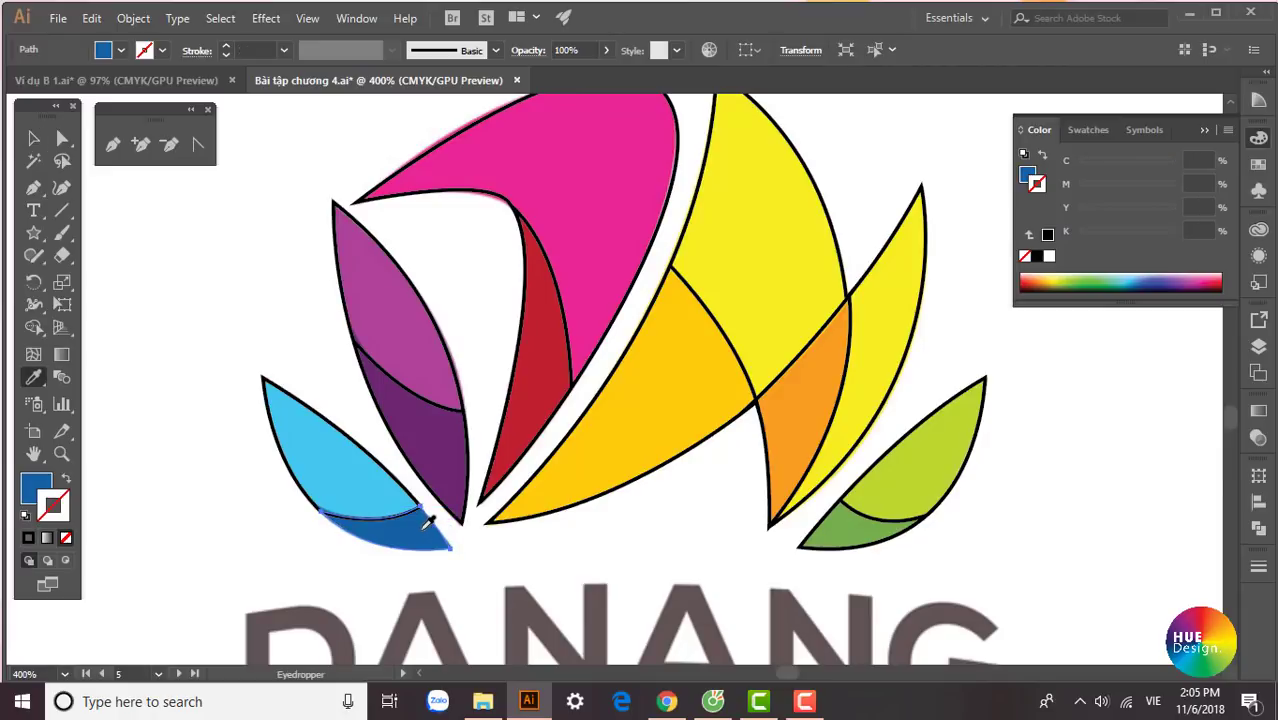
{"action": "key", "text": "v"}
{"action": "left_click", "coordinate": [400, 422]}
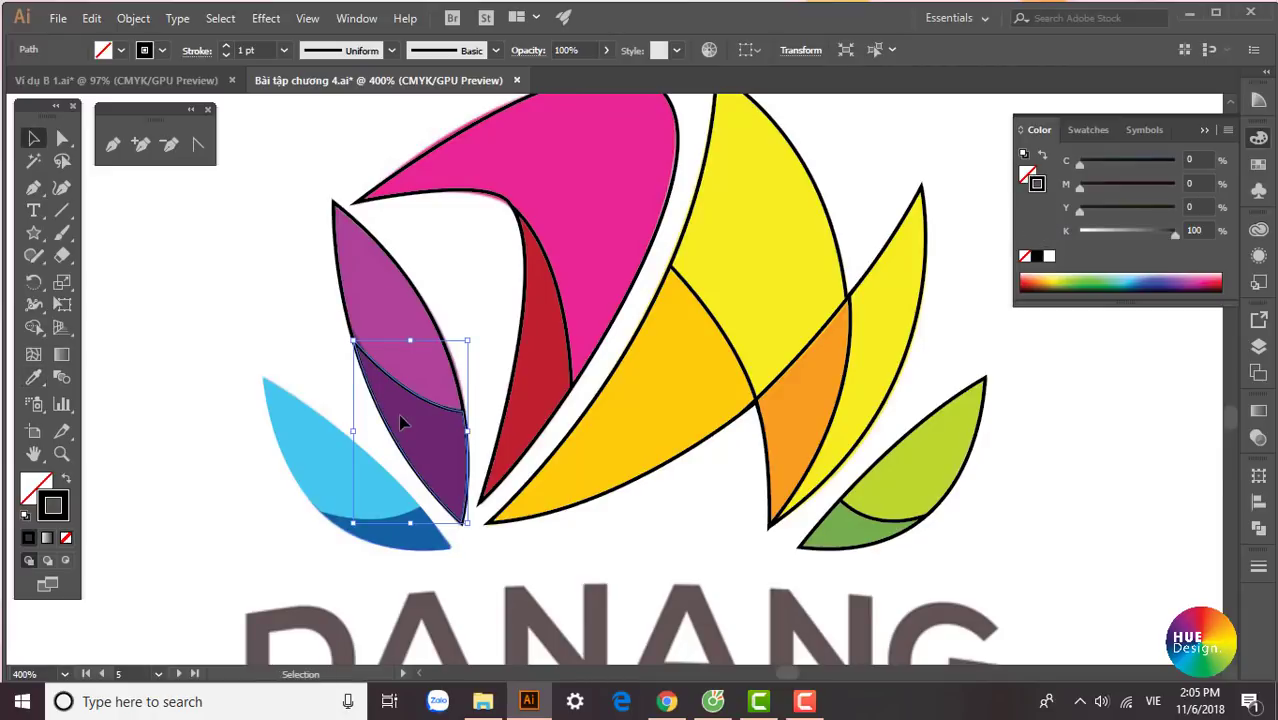
{"action": "key", "text": "i"}
{"action": "left_click", "coordinate": [420, 398]}
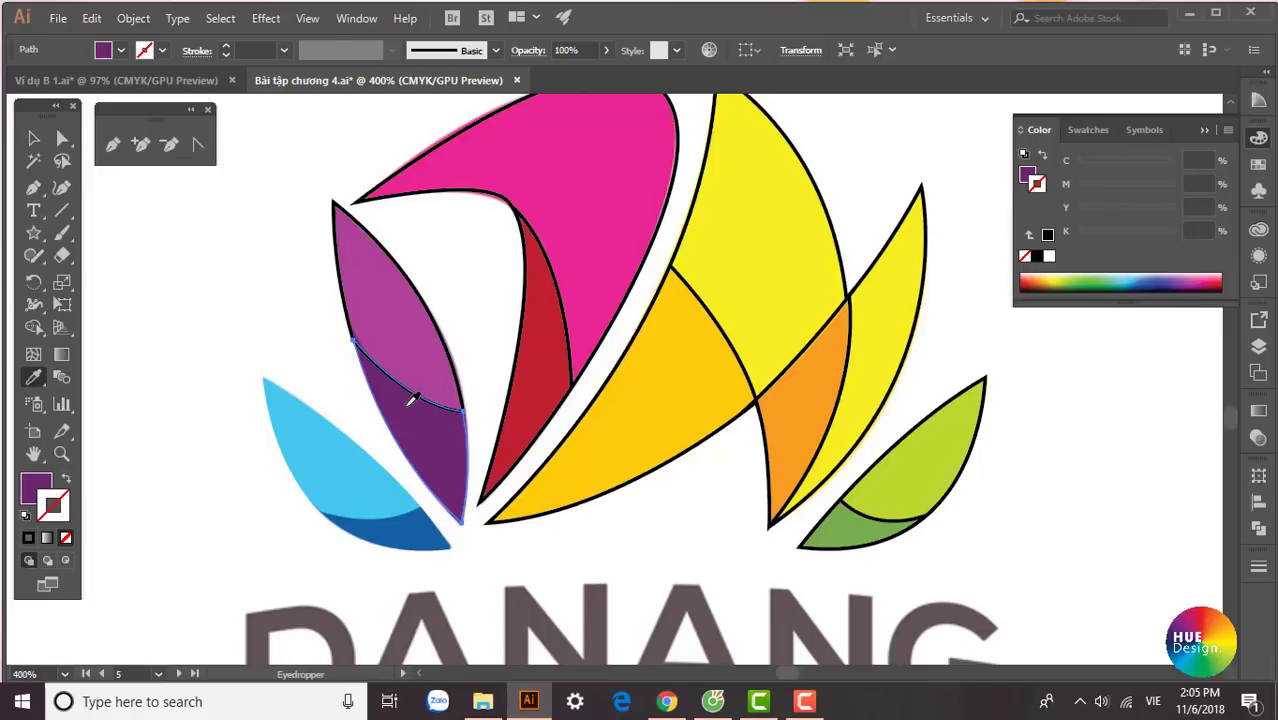
Recolour the upper purple, red, pink, big yellow and thin yellow pieces with sampled colours, no outlines
{"action": "key", "text": "v"}
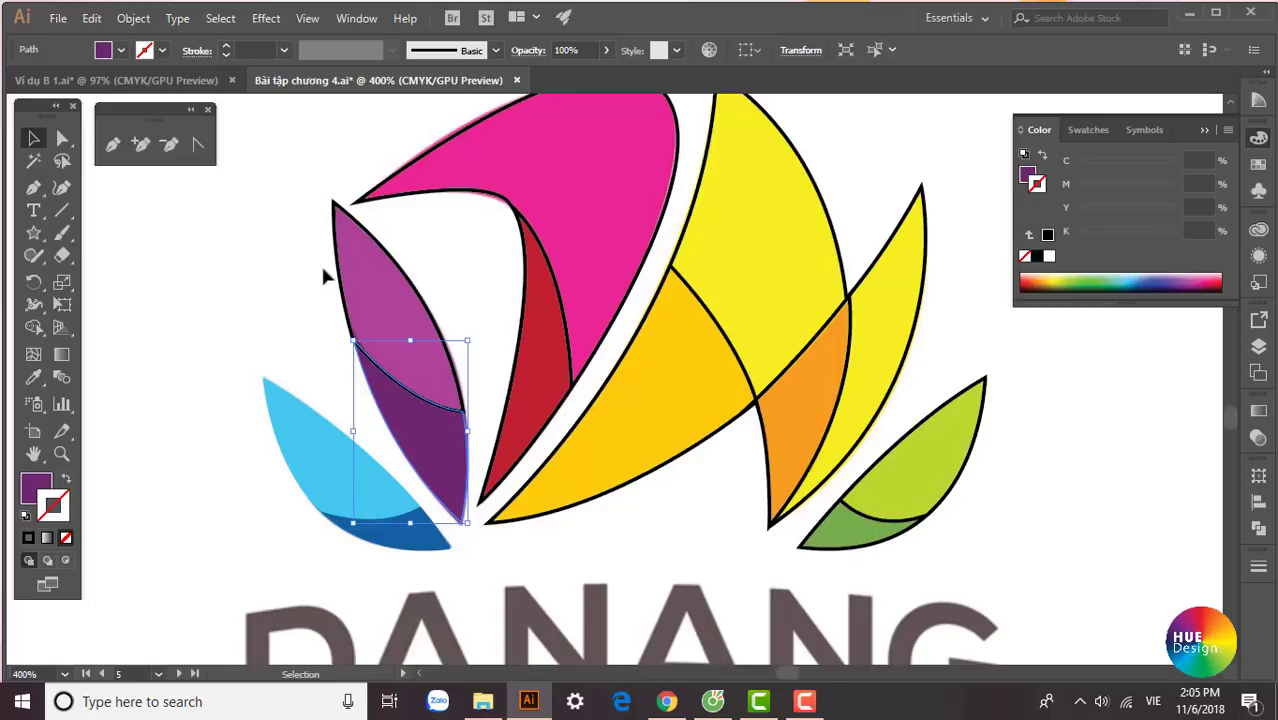
{"action": "left_click", "coordinate": [348, 285]}
{"action": "key", "text": "i"}
{"action": "left_click", "coordinate": [371, 277]}
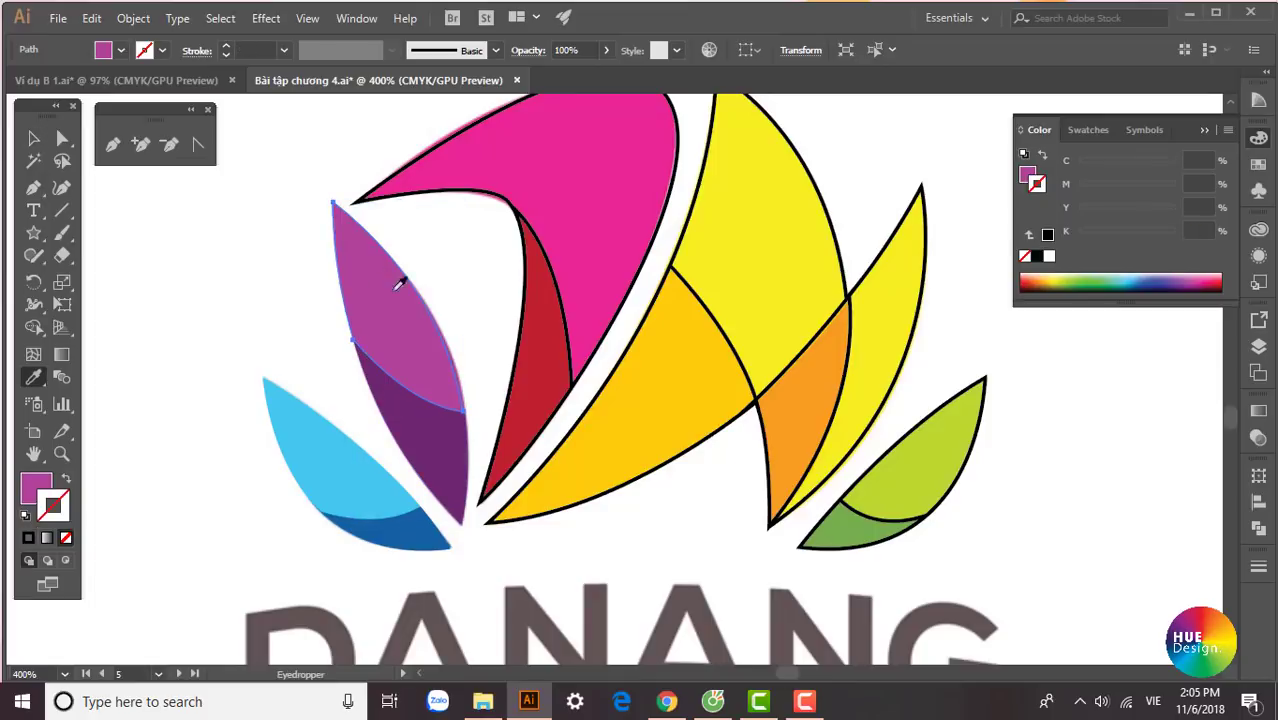
{"action": "key", "text": "v"}
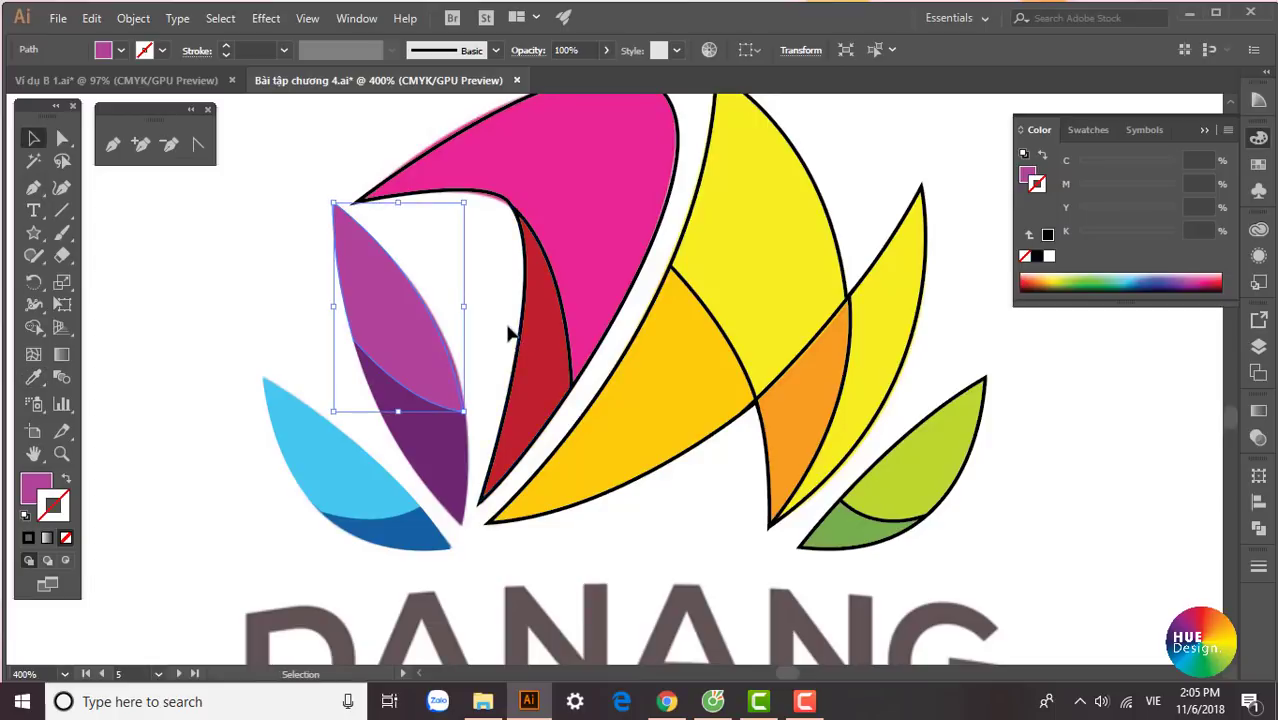
{"action": "left_click", "coordinate": [525, 354]}
{"action": "left_click", "coordinate": [620, 305]}
{"action": "left_click", "coordinate": [685, 351]}
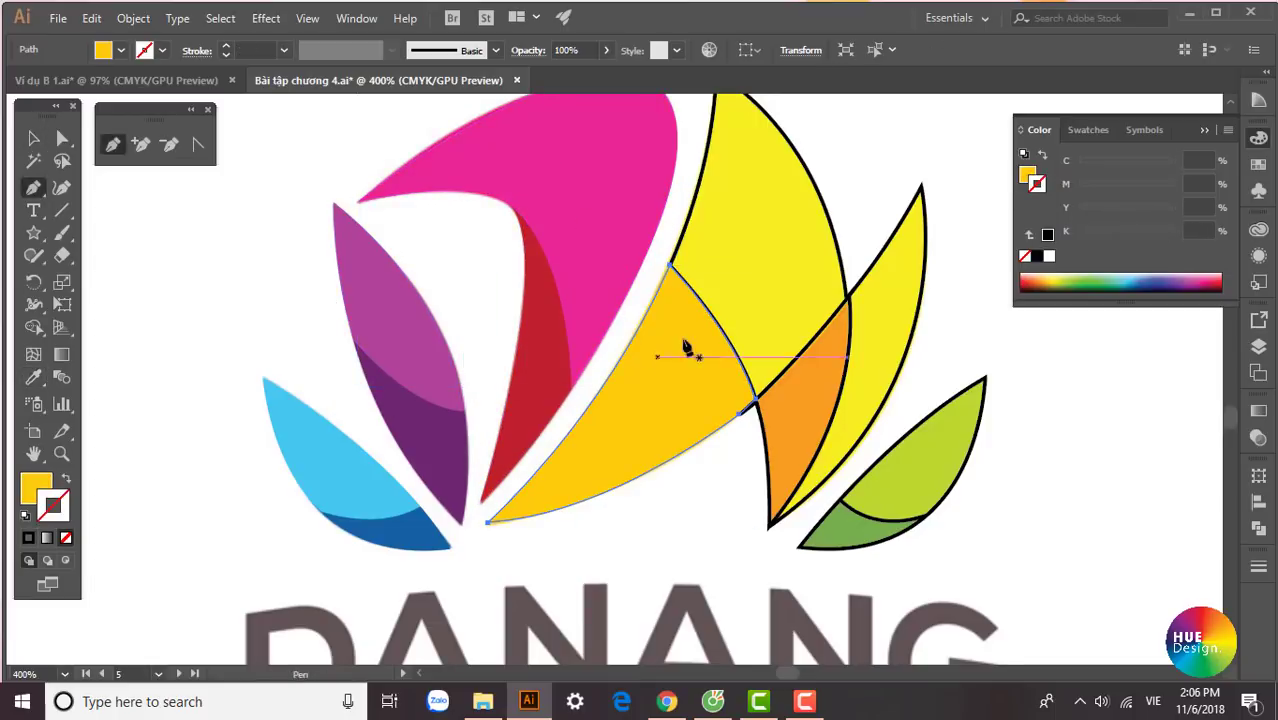
{"action": "left_click", "coordinate": [913, 243]}
Give the orange, light green and dark green pieces their sampled colours, then select the whole lotus
{"action": "key", "text": "v"}
{"action": "left_click", "coordinate": [762, 468]}
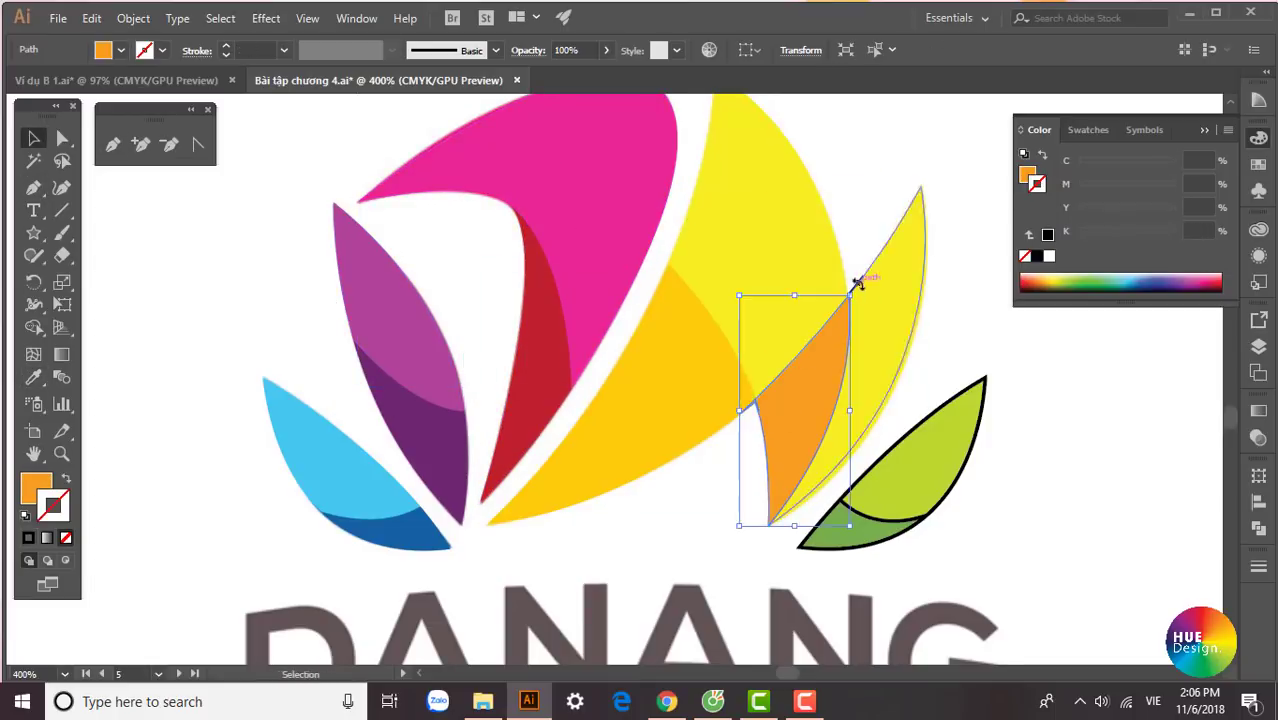
{"action": "key", "text": "i"}
{"action": "left_click", "coordinate": [855, 293]}
{"action": "left_click", "coordinate": [843, 320], "text": "ctrl"}
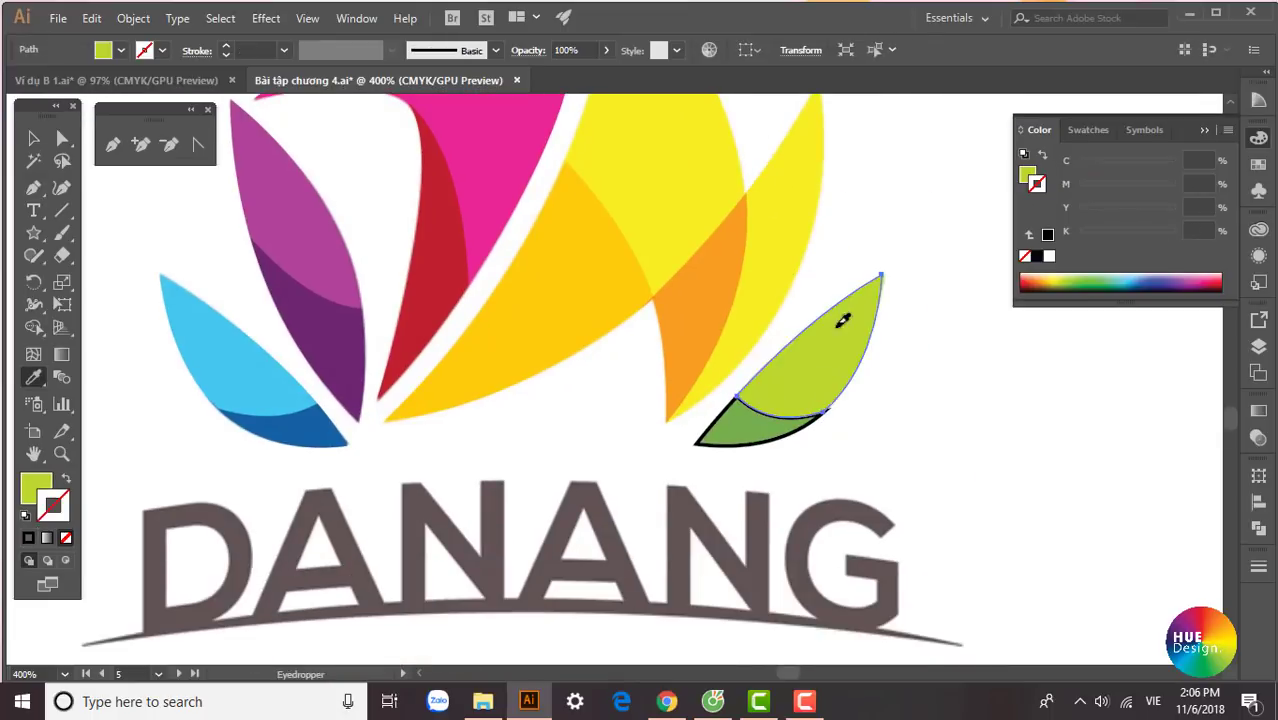
{"action": "left_click", "coordinate": [748, 443], "text": "ctrl"}
{"action": "key", "text": "ctrl+minus"}
{"action": "key", "text": "ctrl+minus"}
{"action": "key", "text": "v"}
{"action": "key", "text": "ctrl+a"}
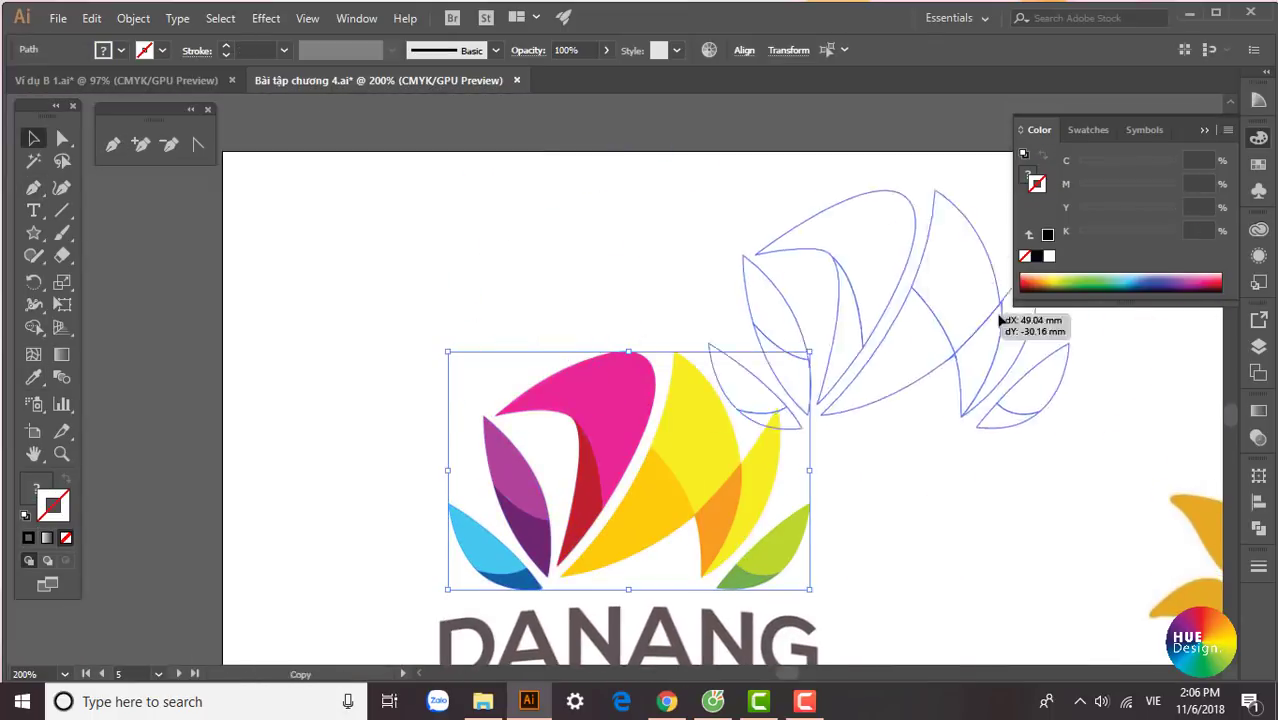
Alt-drag a copy of the lotus up and to the right, deselect it, and zoom to check the copy
{"action": "left_click_drag", "start_coordinate": [785, 371], "coordinate": [814, 374]}
{"action": "left_click", "coordinate": [730, 524]}
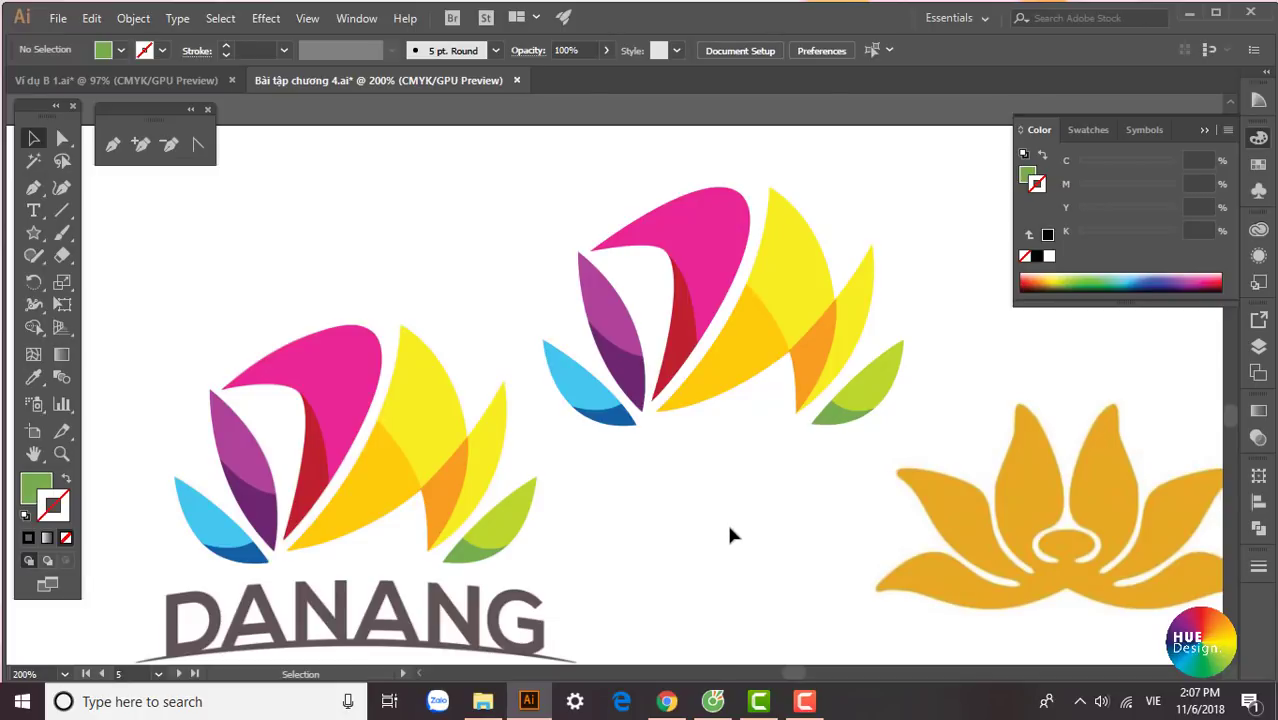
{"action": "mouse_move", "coordinate": [730, 535]}
{"action": "left_mouse_down"}
{"action": "mouse_move", "coordinate": [637, 393]}
{"action": "mouse_move", "coordinate": [664, 425]}
{"action": "mouse_move", "coordinate": [904, 540]}
{"action": "left_mouse_up"}
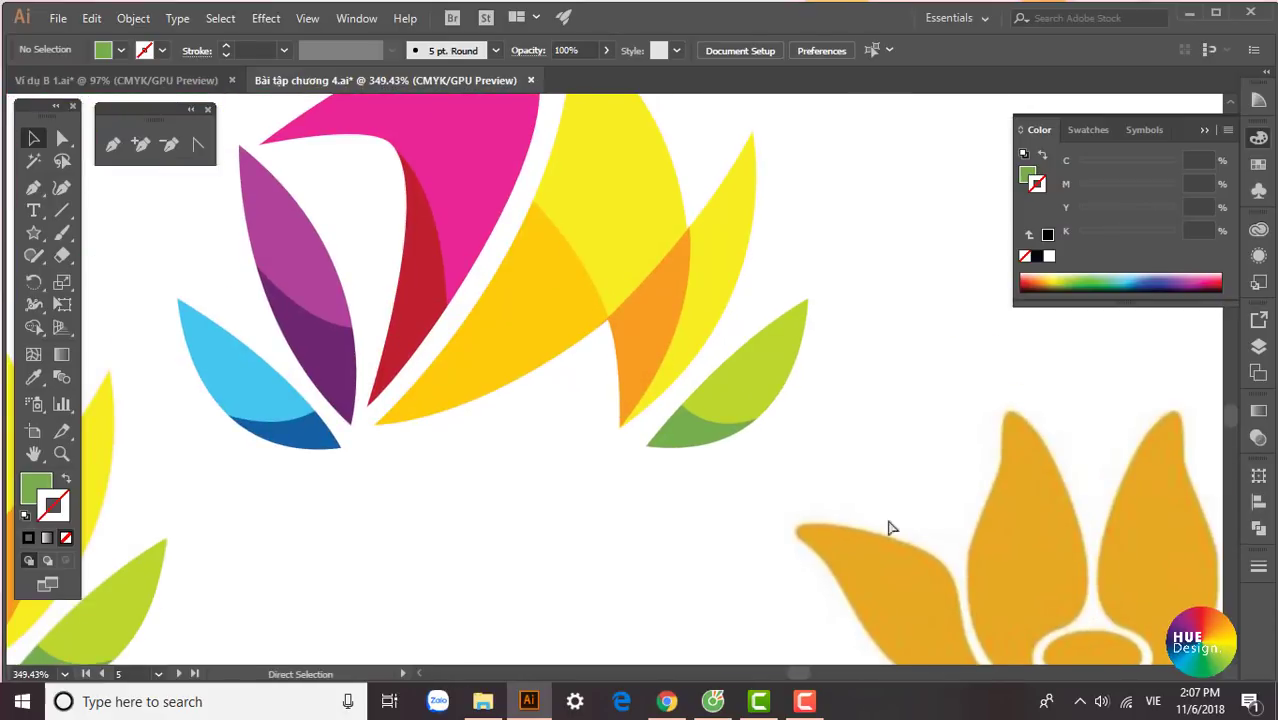
{"action": "key", "text": "ctrl+minus"}
{"action": "key", "text": "ctrl+minus"}
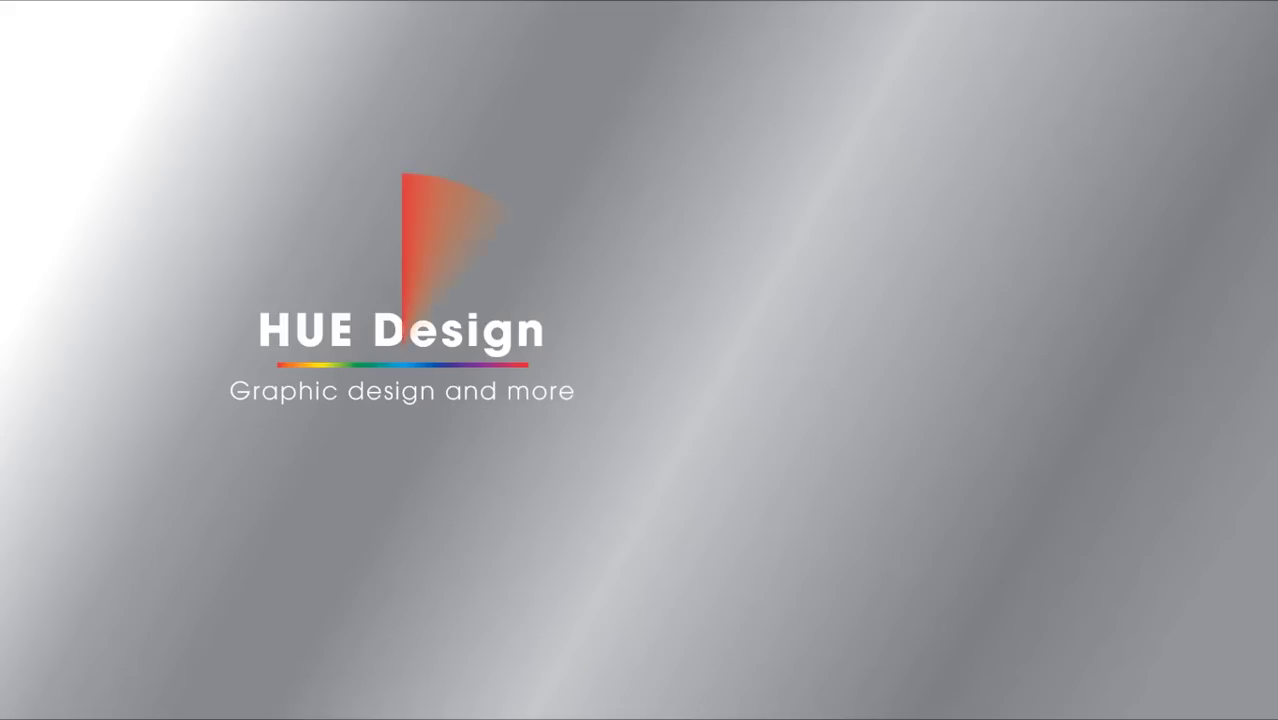